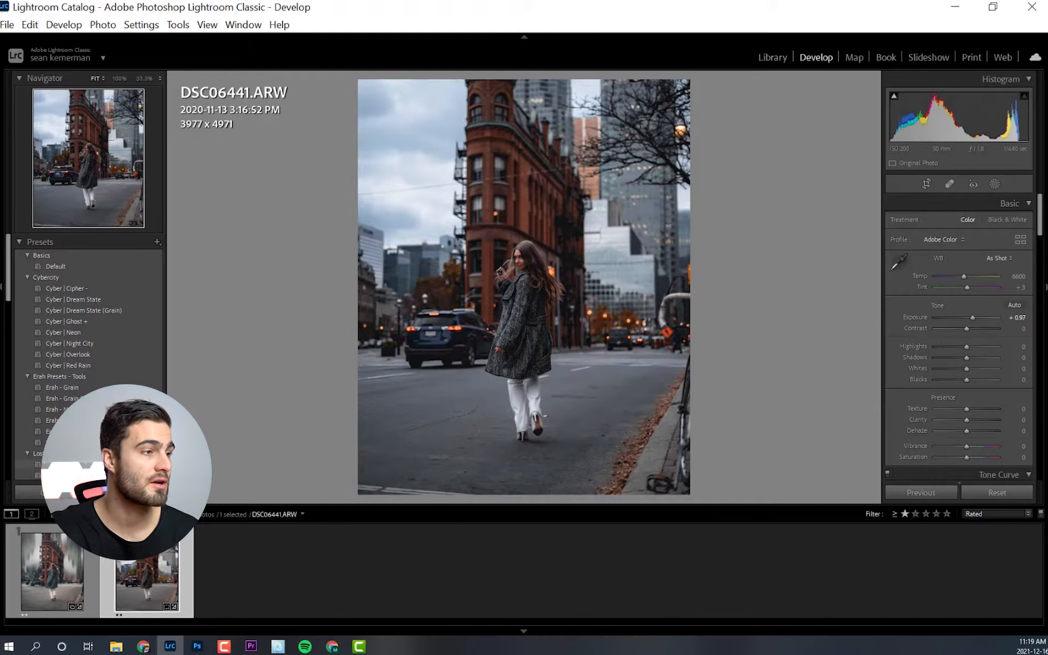
Step: Apply the Erah 2022 Bold preset from the Losterah 2022 group to the street portrait
click(28, 376)
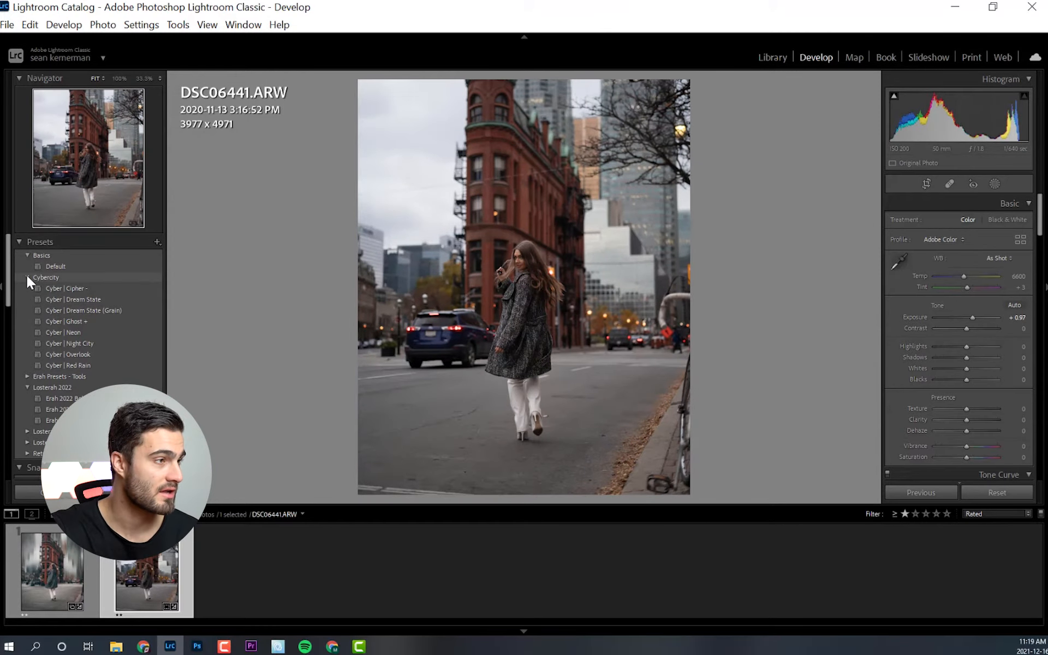
click(27, 278)
click(55, 310)
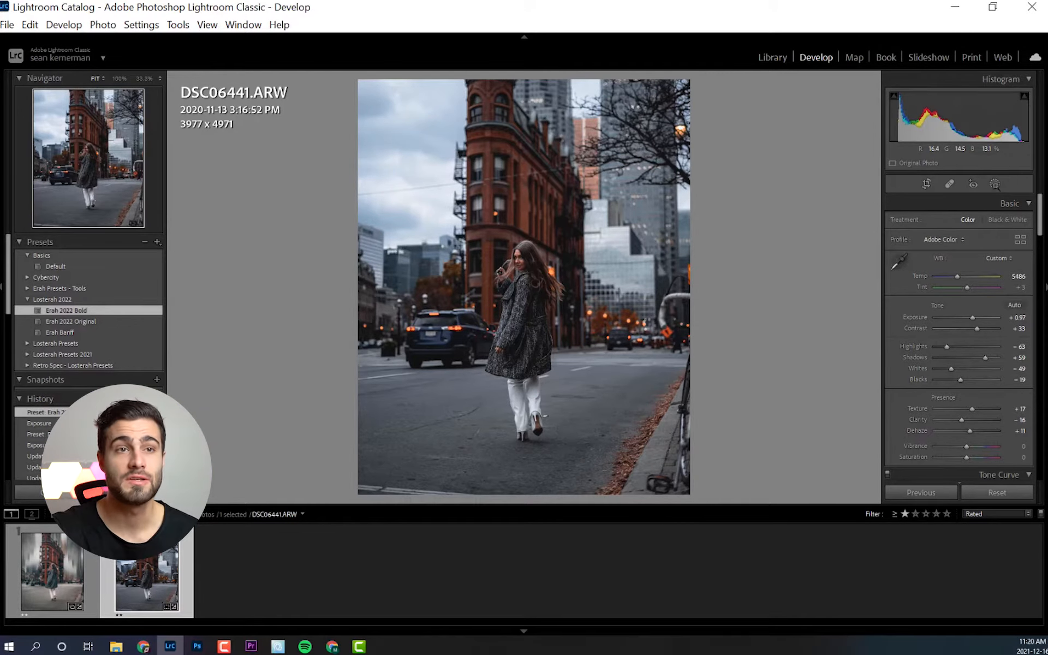
Step: Delete both existing masks, Mask 2 and Mask 1, from the photo
click(995, 186)
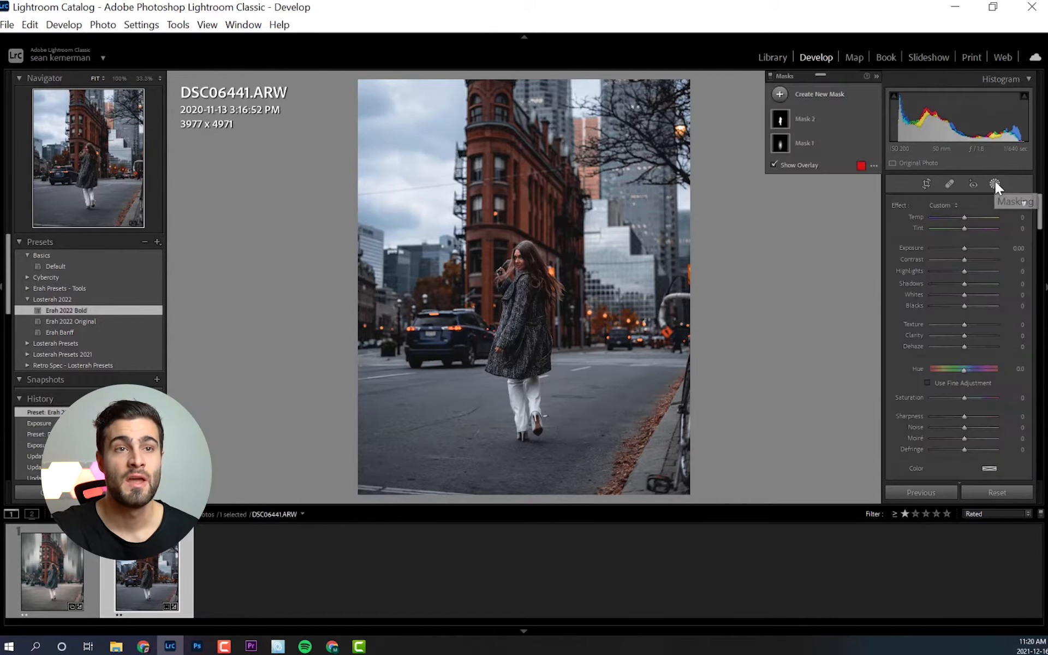
click(857, 120)
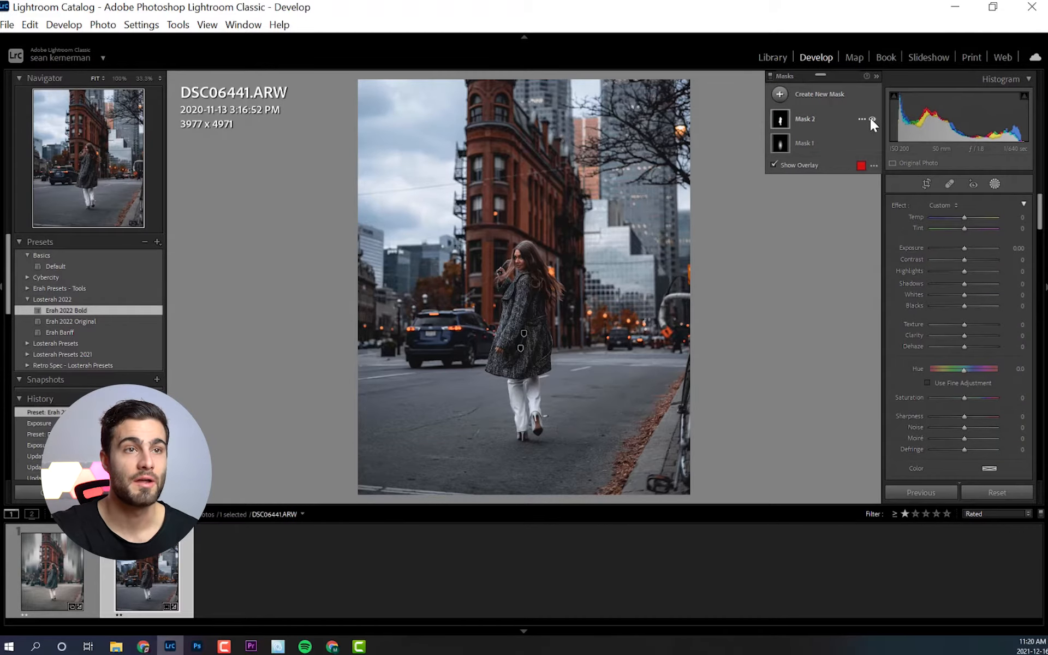
click(861, 120)
click(905, 186)
click(861, 118)
click(917, 203)
click(861, 119)
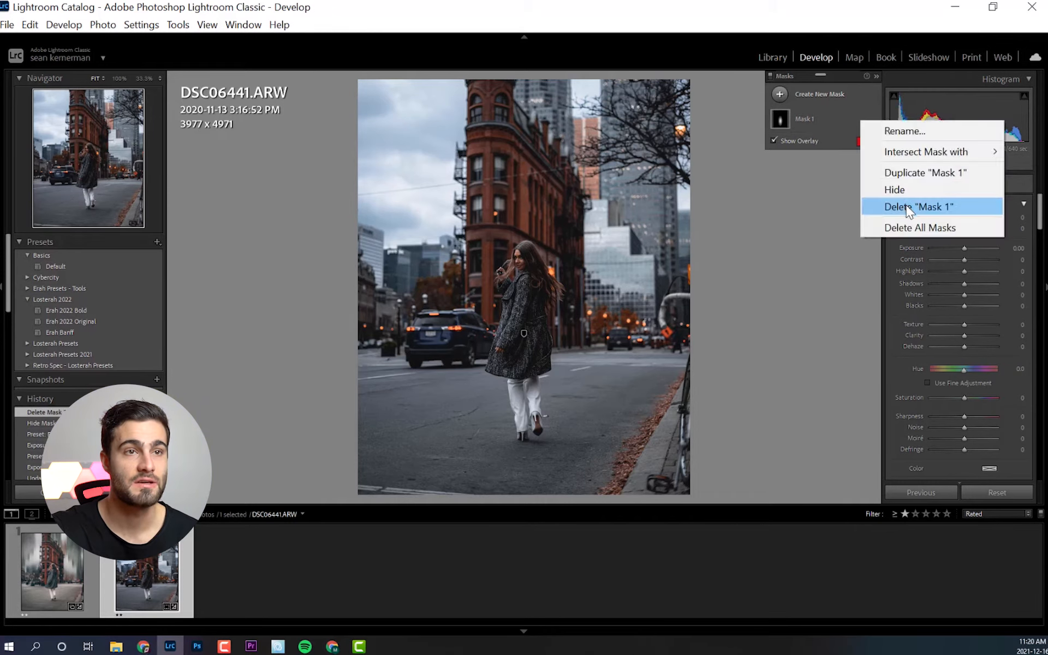
click(922, 205)
Step: Mask the woman with Select Subject and raise the mask's shadows to 28 and exposure to 0.37
click(995, 186)
click(994, 186)
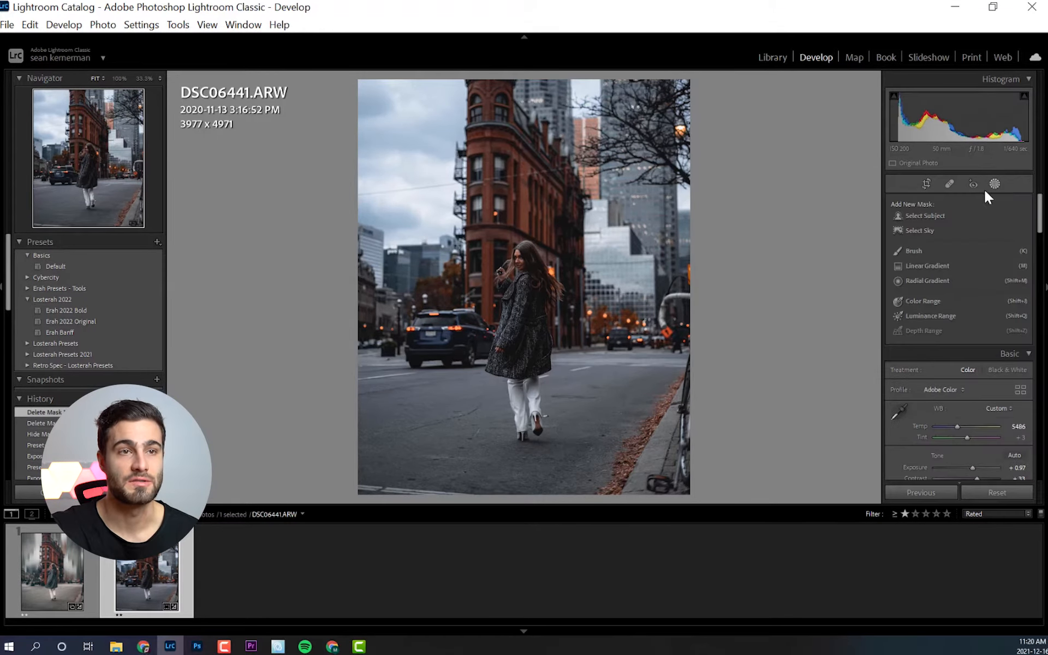
click(931, 217)
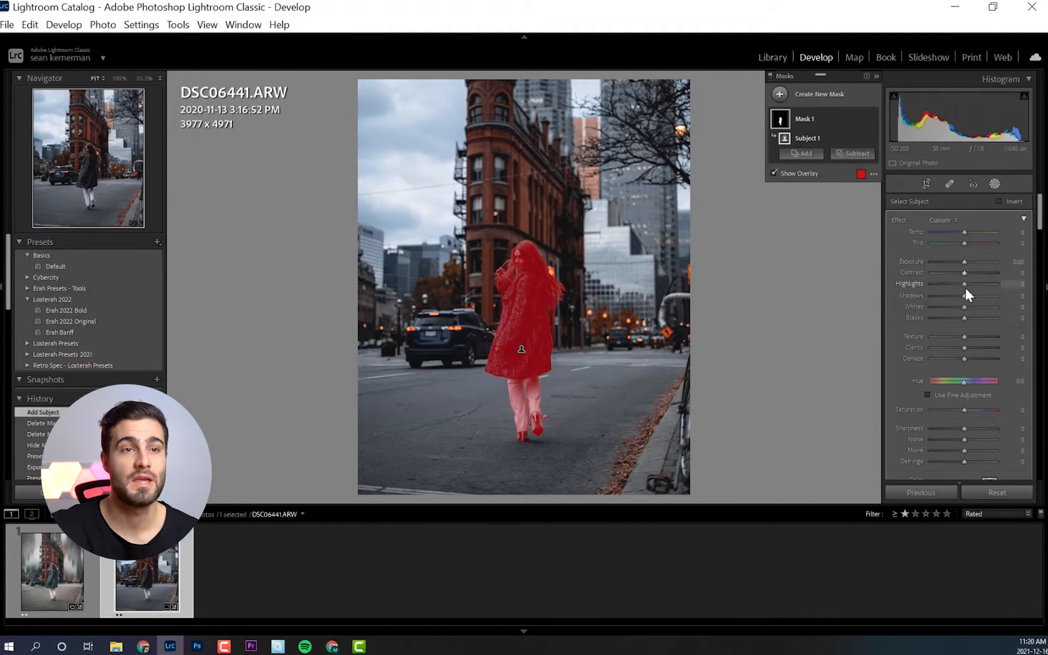
drag(964, 295, 971, 287)
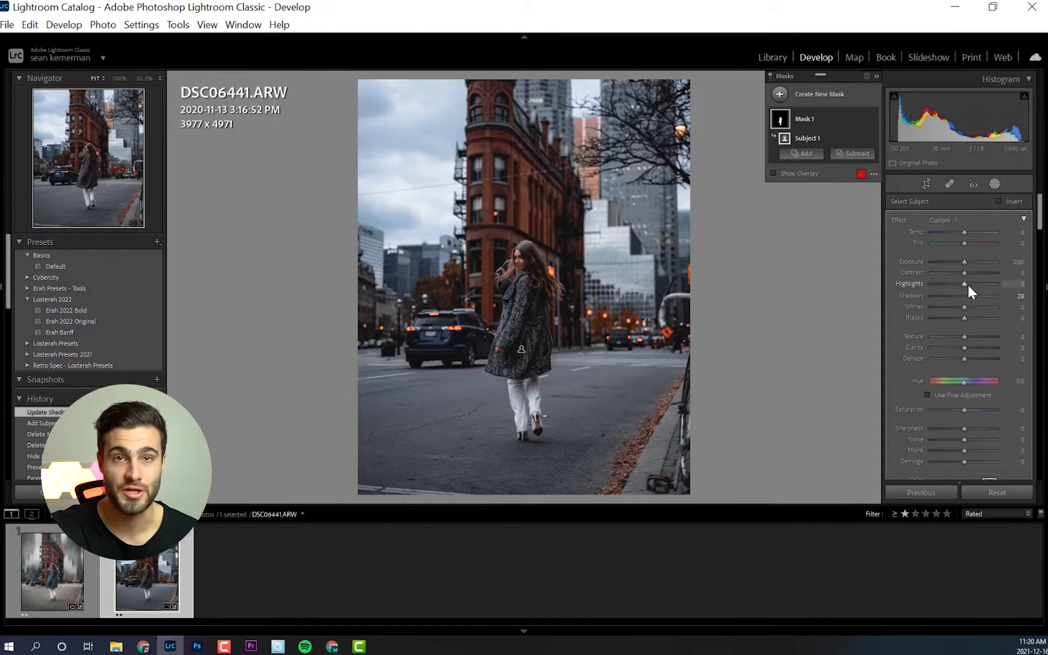
drag(962, 261, 965, 261)
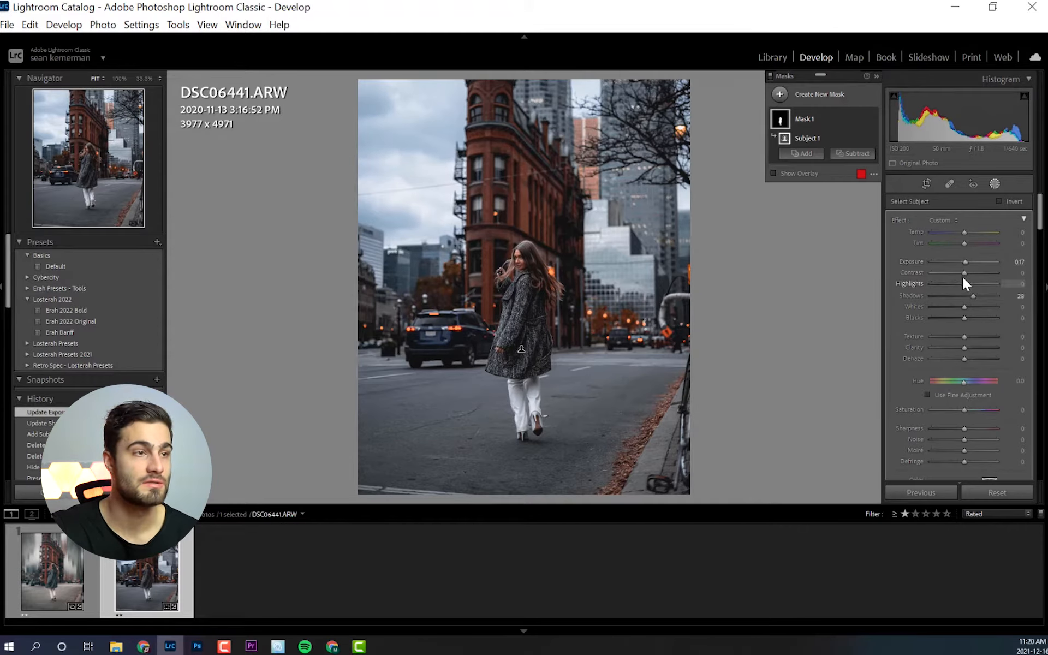
click(995, 185)
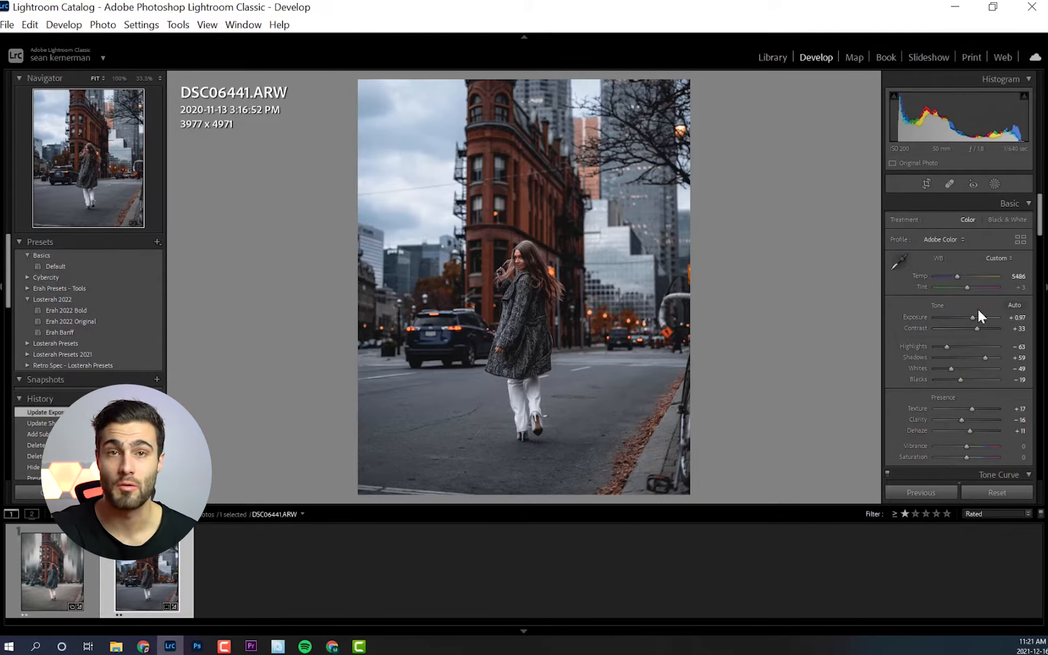
Step: Set the overall exposure to +0.88 and reshape the tone curve's dark end, with input 49 at output 32 and input 0 at output 16
drag(974, 316, 972, 315)
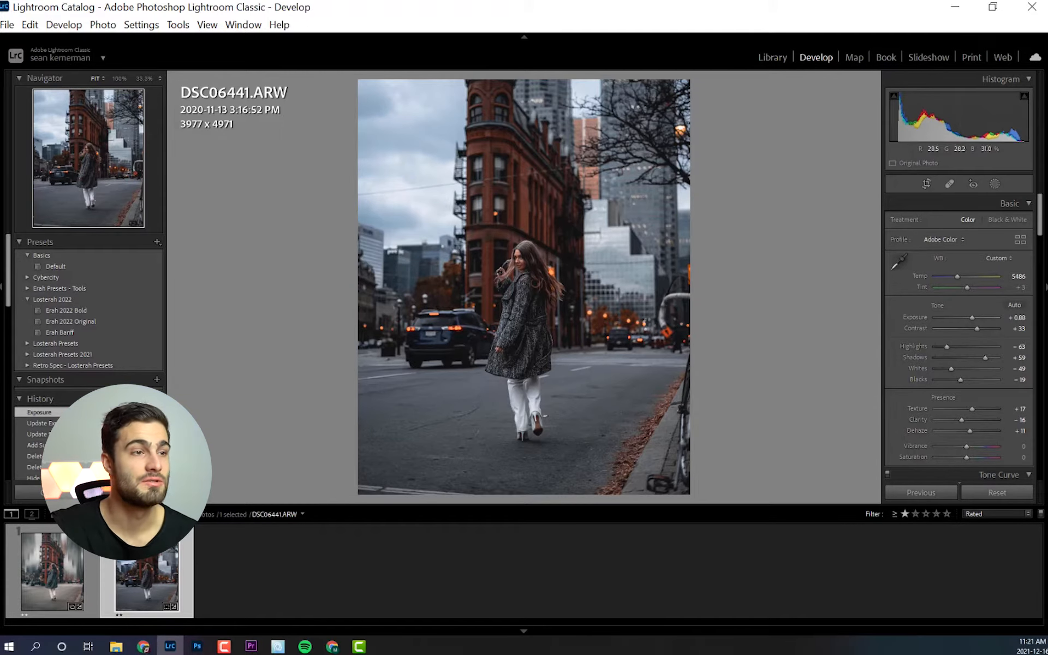
scroll(959, 338, down, 6)
drag(923, 272, 923, 278)
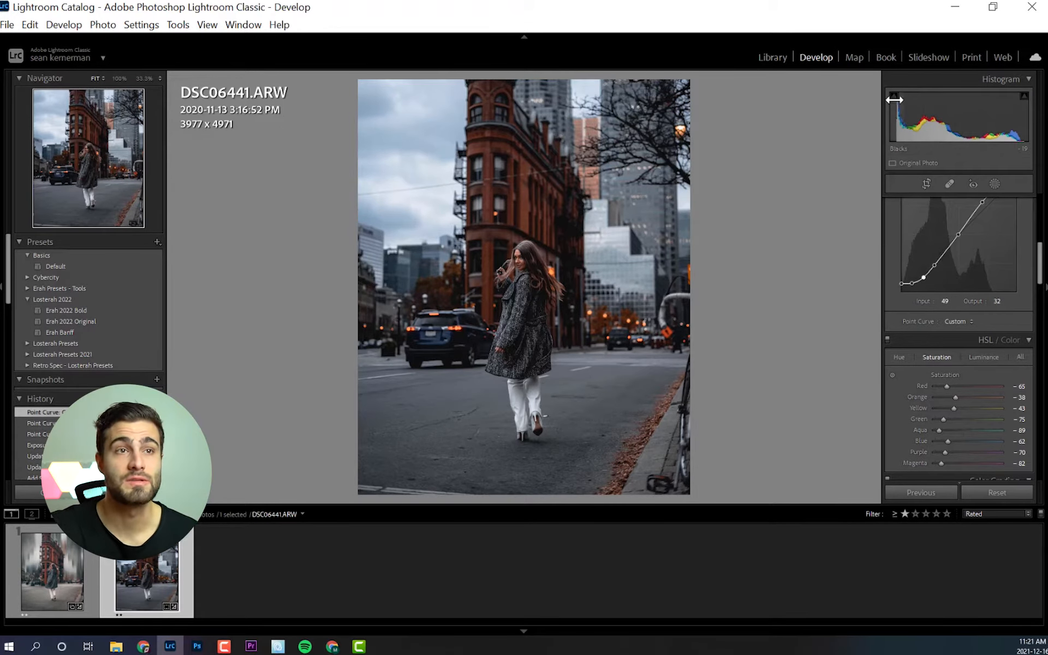
drag(901, 283, 893, 285)
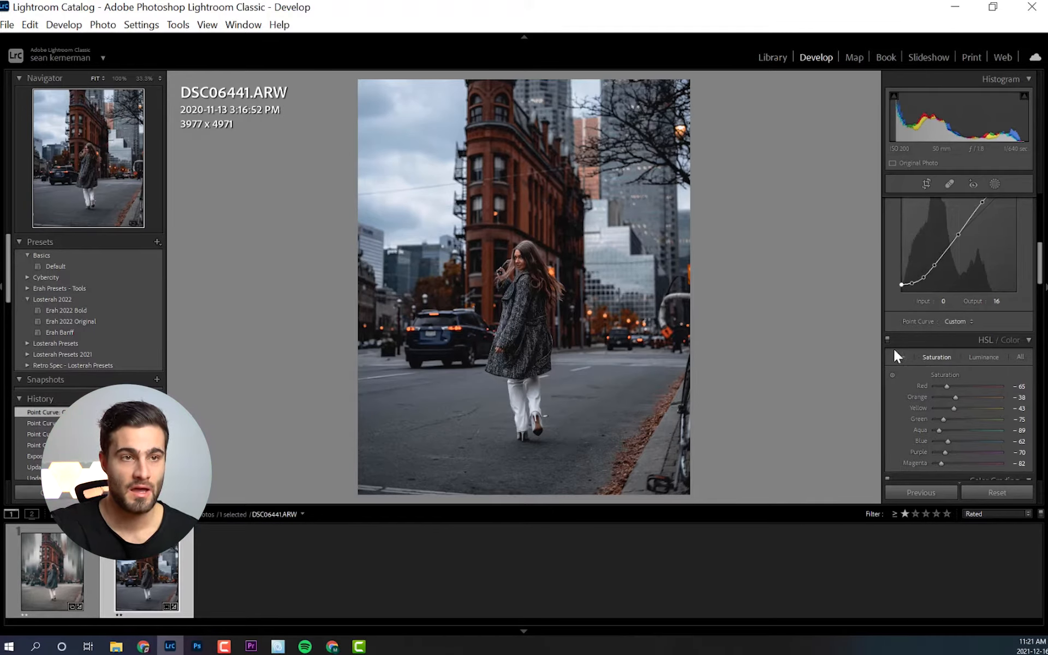
Step: Reduce the green and aqua saturation to -100 each
scroll(892, 346, down, 2)
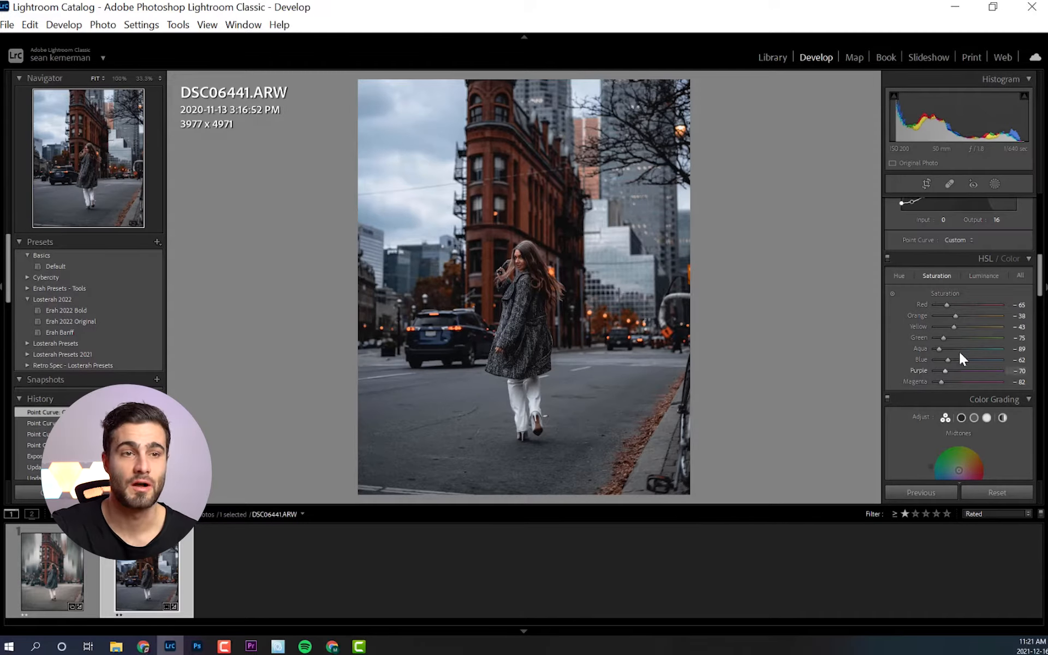
drag(943, 338, 1007, 342)
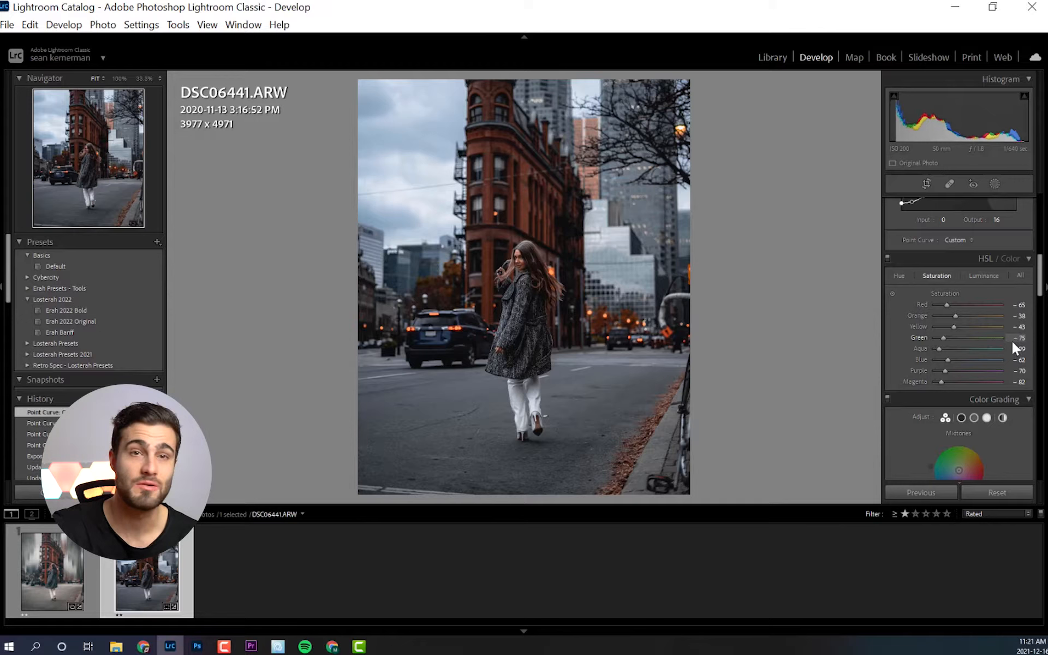
drag(1011, 339, 725, 347)
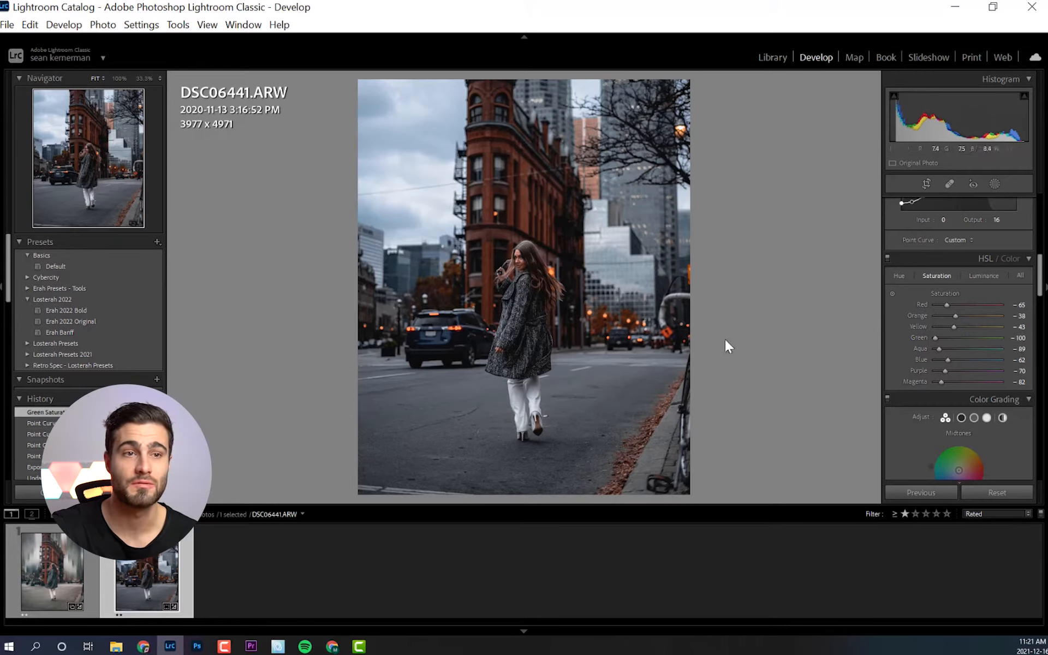
drag(939, 349, 875, 356)
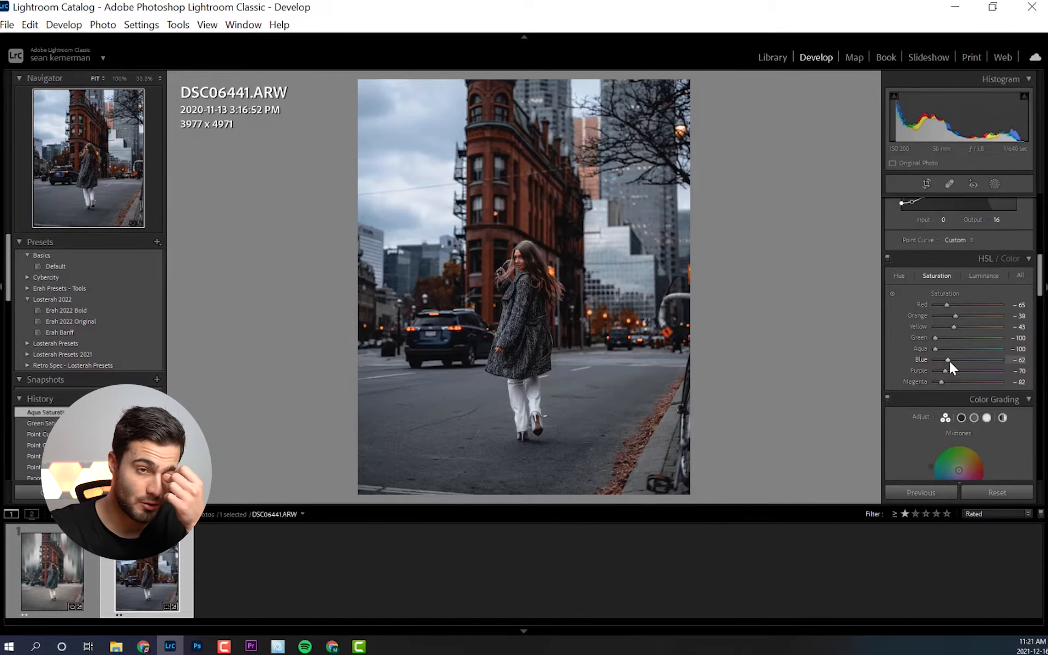
Step: Try a blue saturation of -17 against the finished edit, and return it to -62
mouse_move(959, 359)
mouse_down()
mouse_move(999, 360)
mouse_move(963, 360)
mouse_up()
click(61, 601)
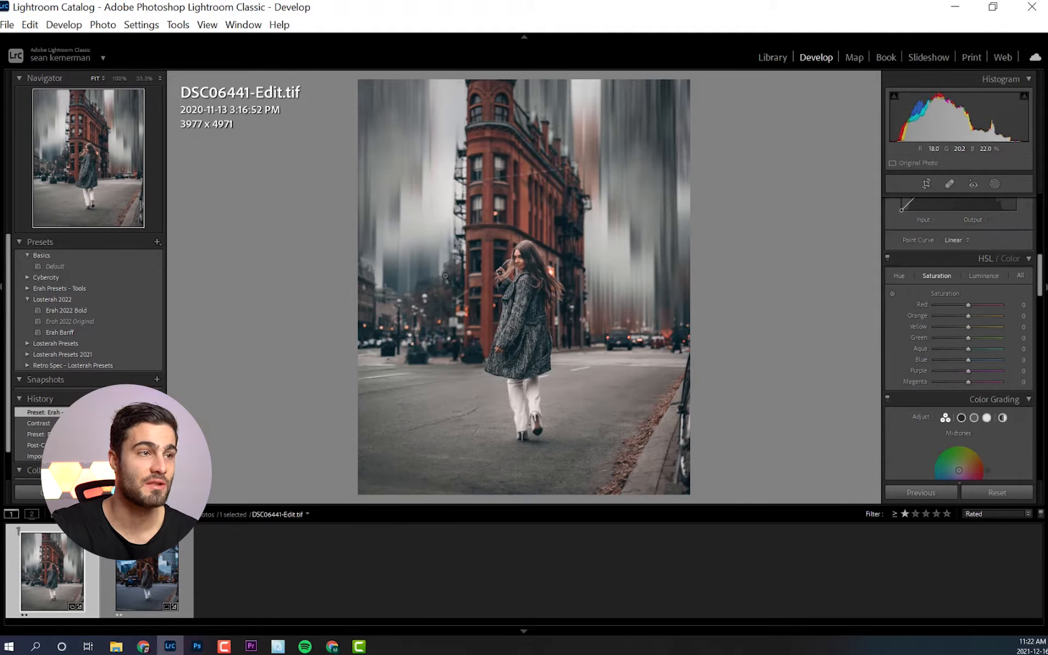
key(Right)
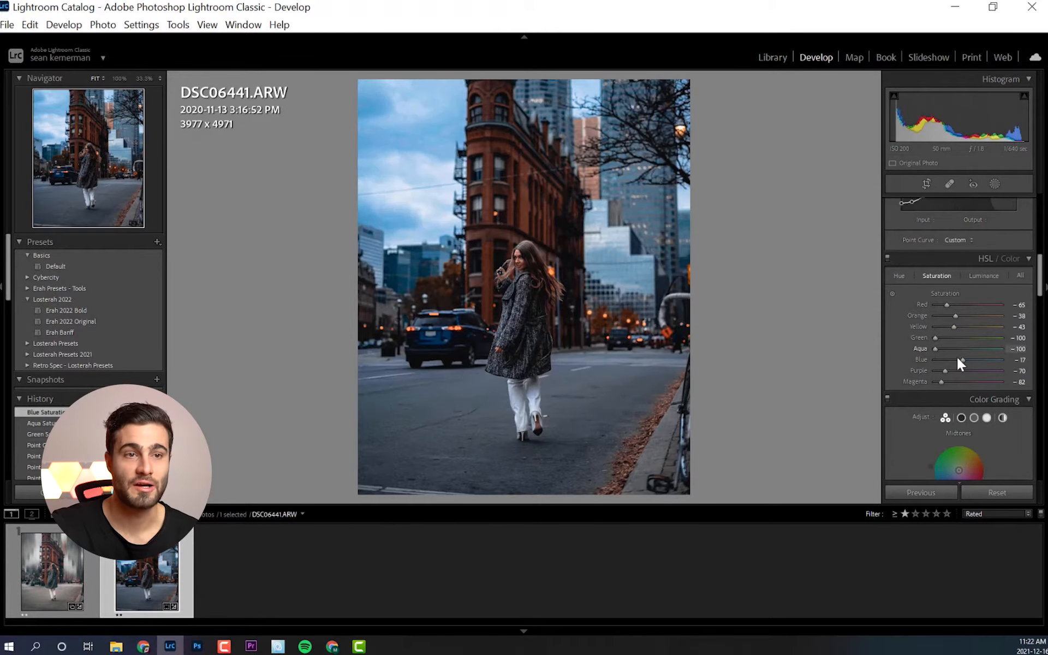
mouse_move(958, 362)
mouse_down()
mouse_move(933, 364)
mouse_move(948, 365)
mouse_up()
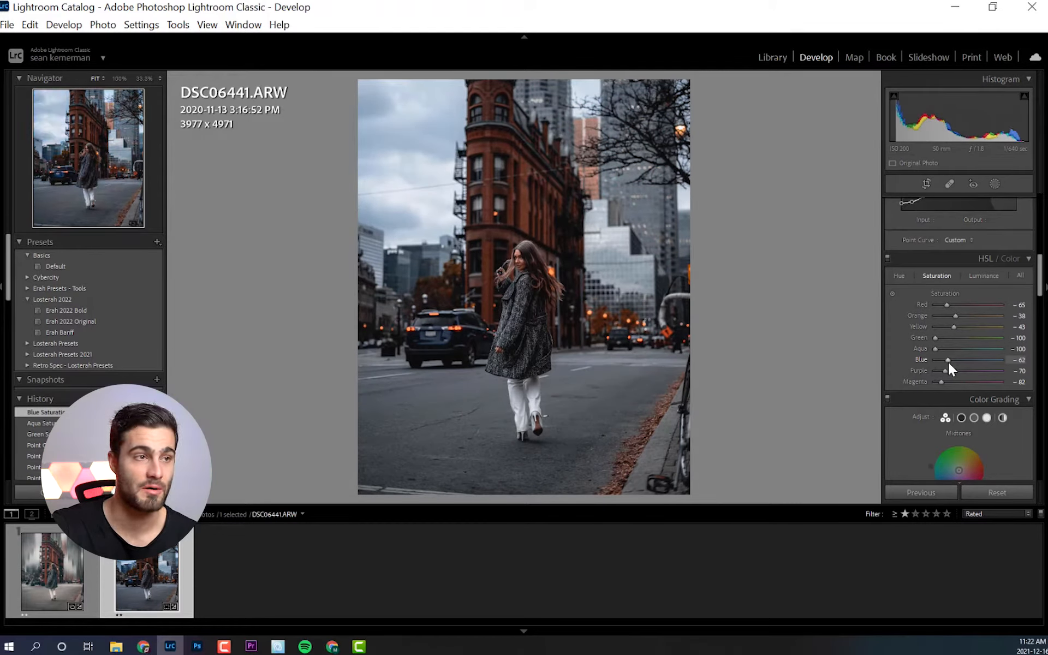
Step: Send the graded photo DSC06441.ARW to Photoshop for editing and switch to Photoshop
right_click(153, 576)
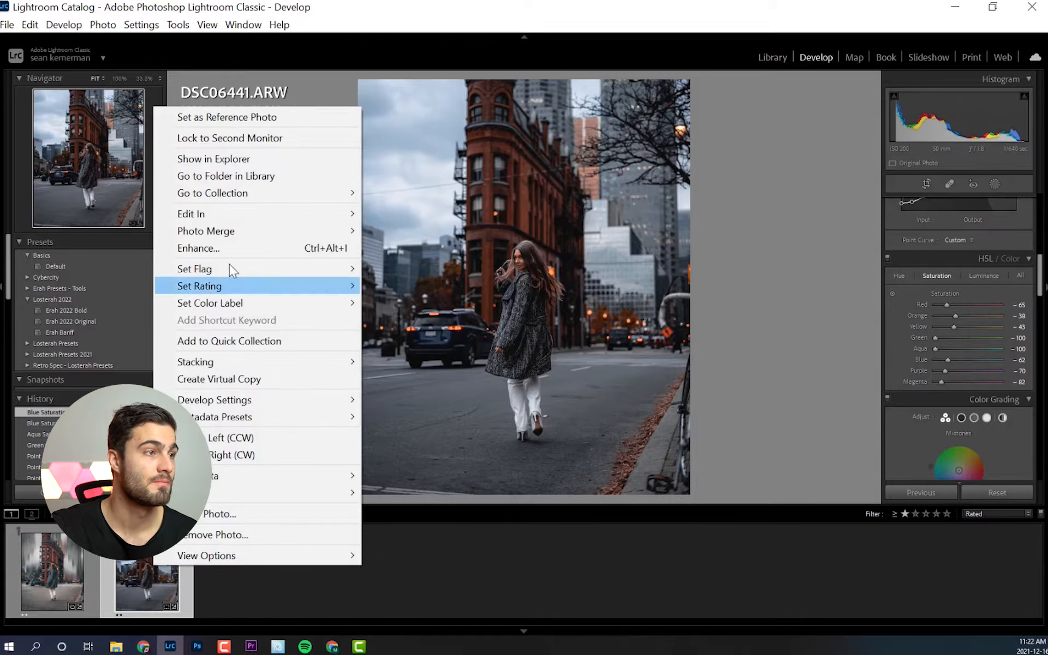
mouse_move(355, 220)
click(419, 214)
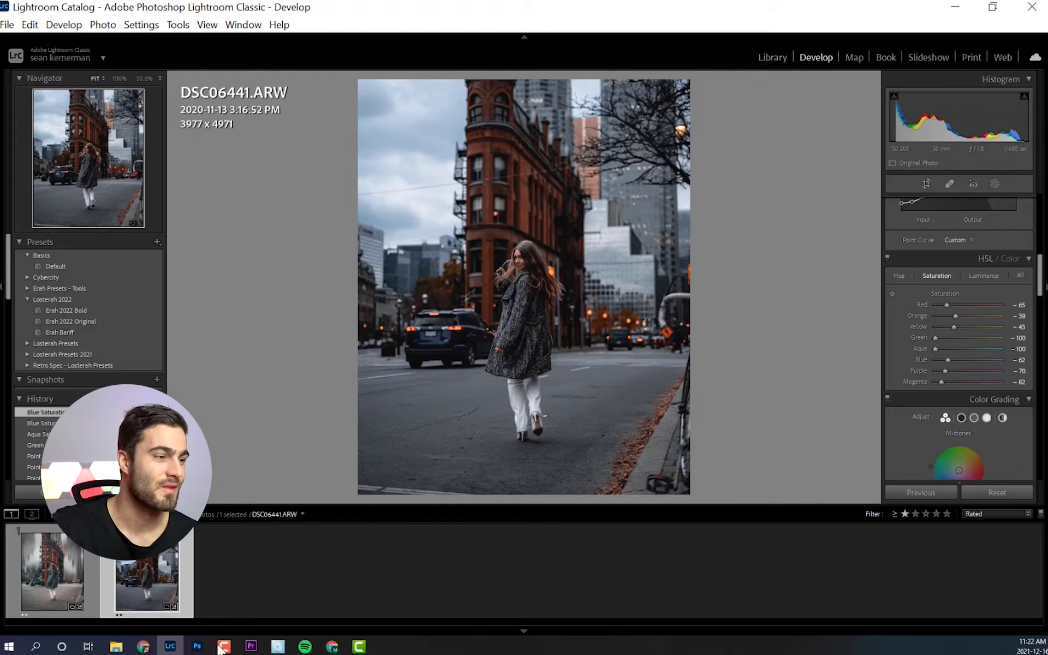
click(199, 648)
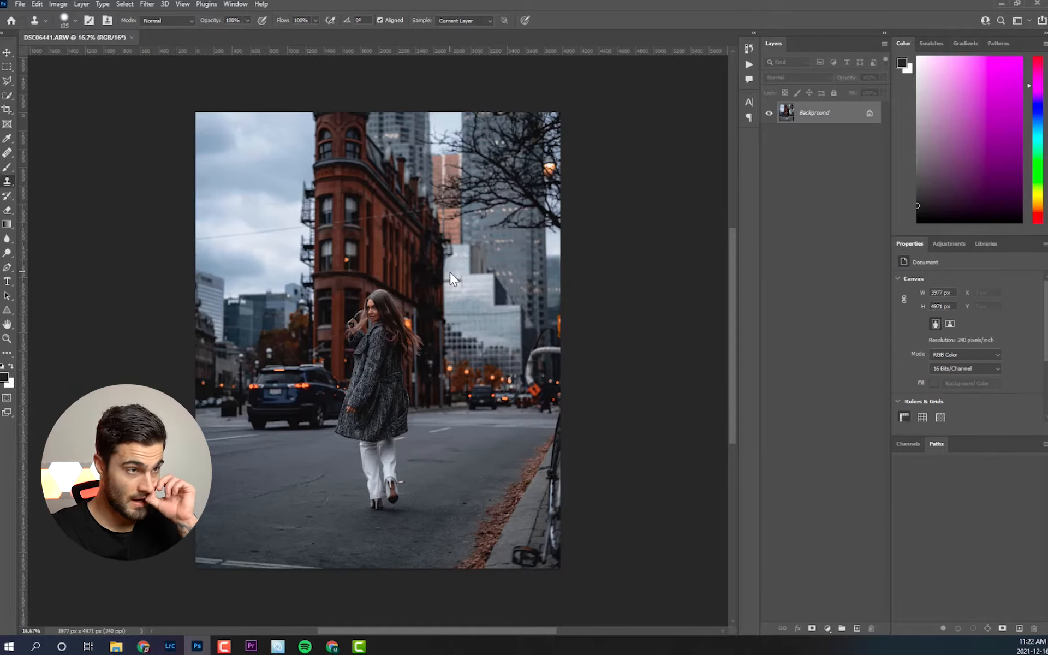
Step: Unlock the background layer and resize the image to a height of 2000 pixels, keeping its proportions
click(869, 113)
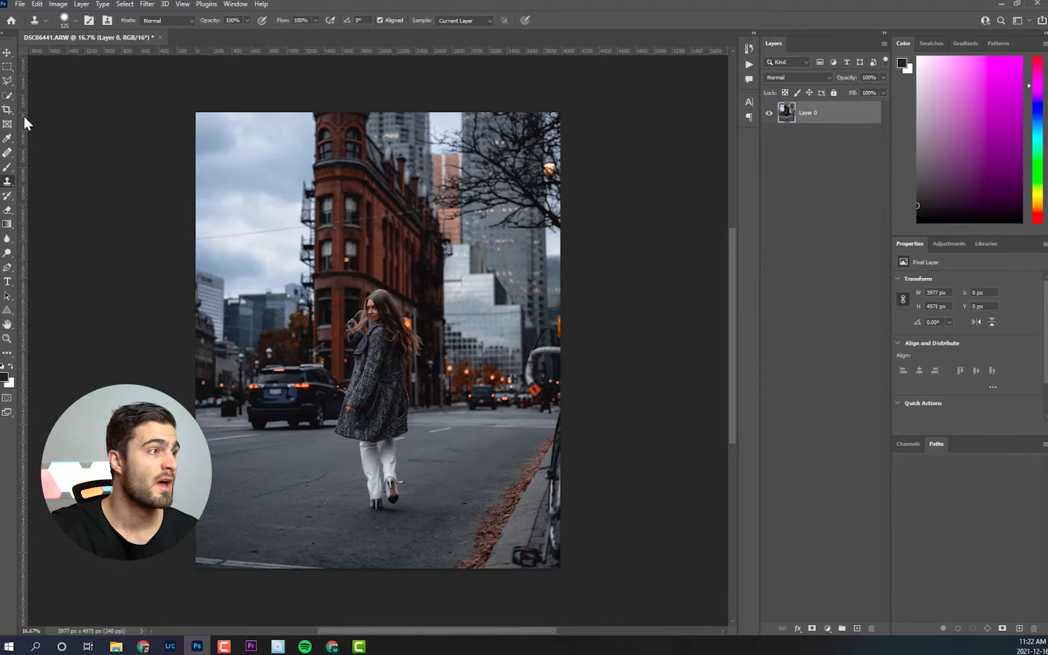
click(8, 51)
click(102, 79)
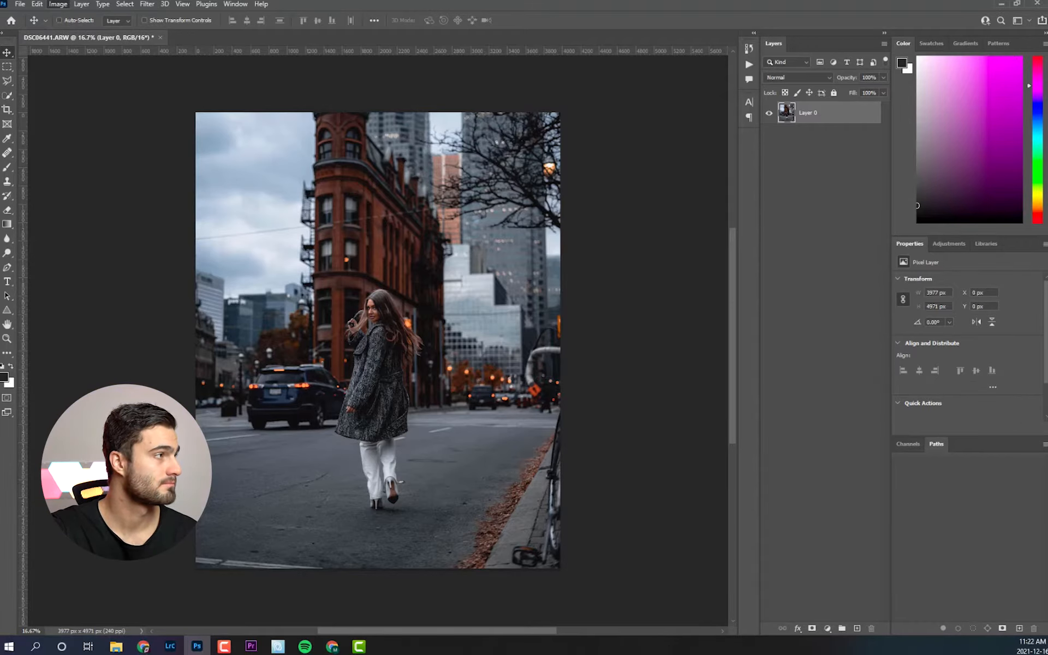
click(720, 229)
key(BackSpace)
key(BackSpace)
key(BackSpace)
key(BackSpace)
text(2000)
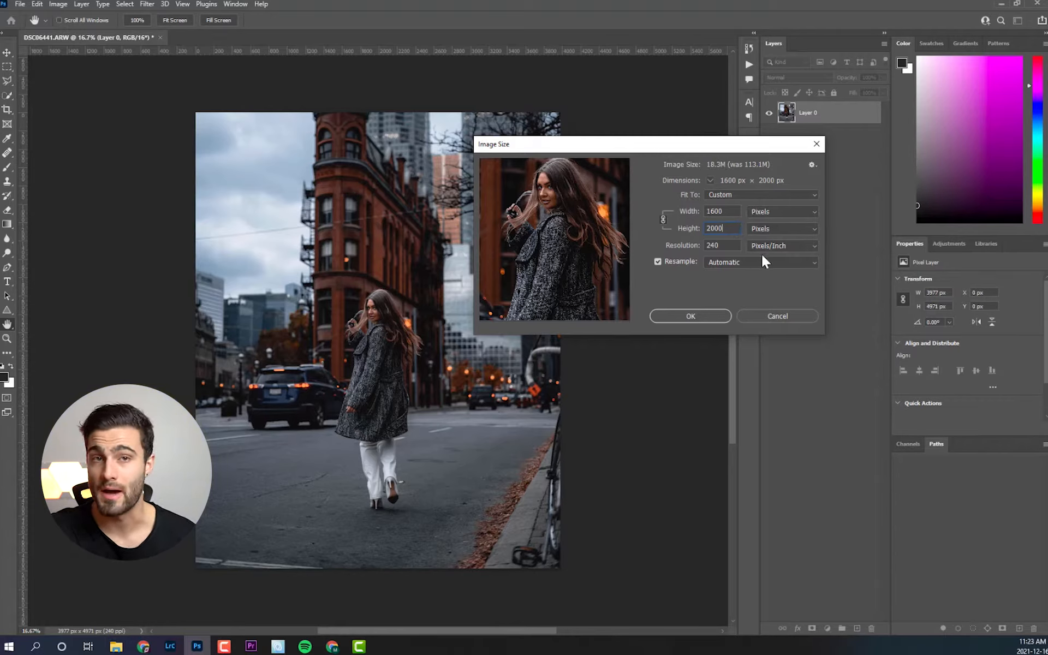
click(691, 316)
Step: Add a Hue/Saturation adjustment layer and set the saturation of the cyans to -100
scroll(386, 343, up, 3)
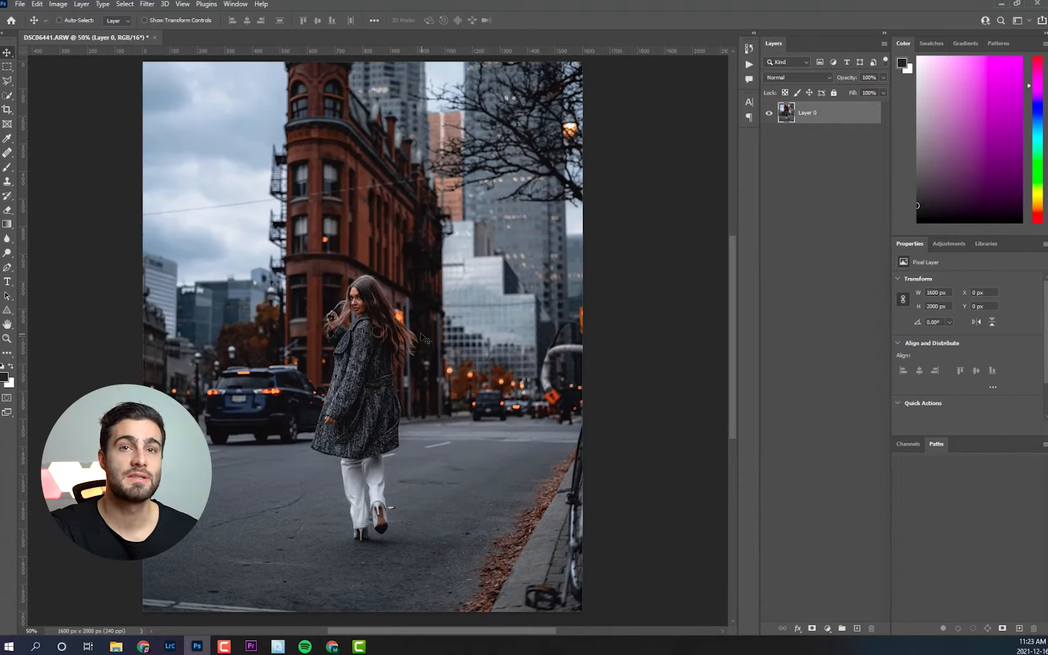
click(950, 244)
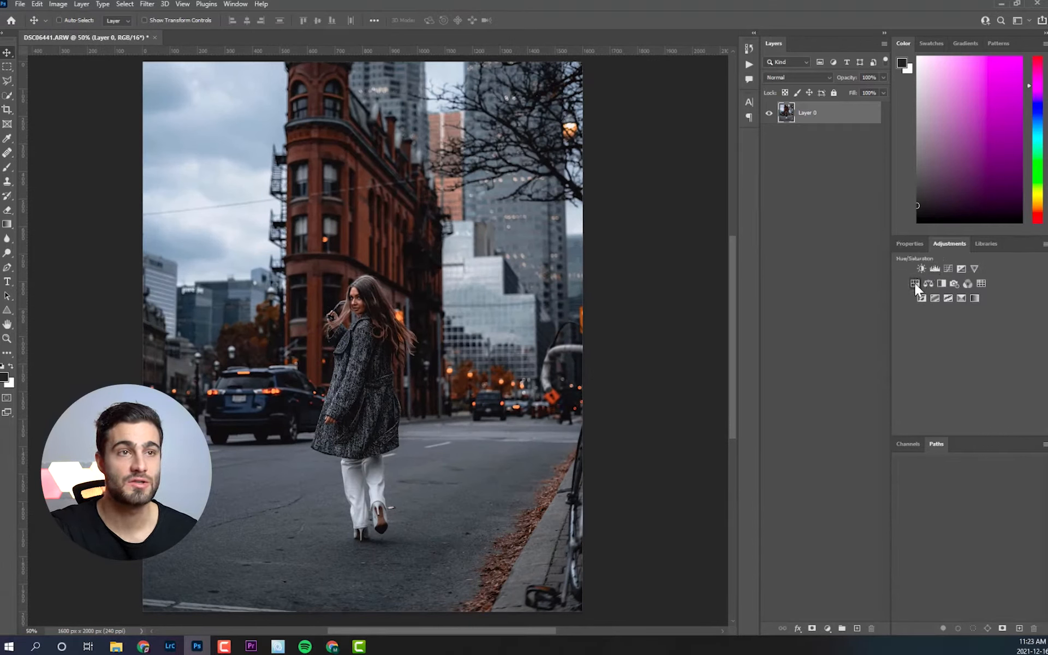
click(915, 284)
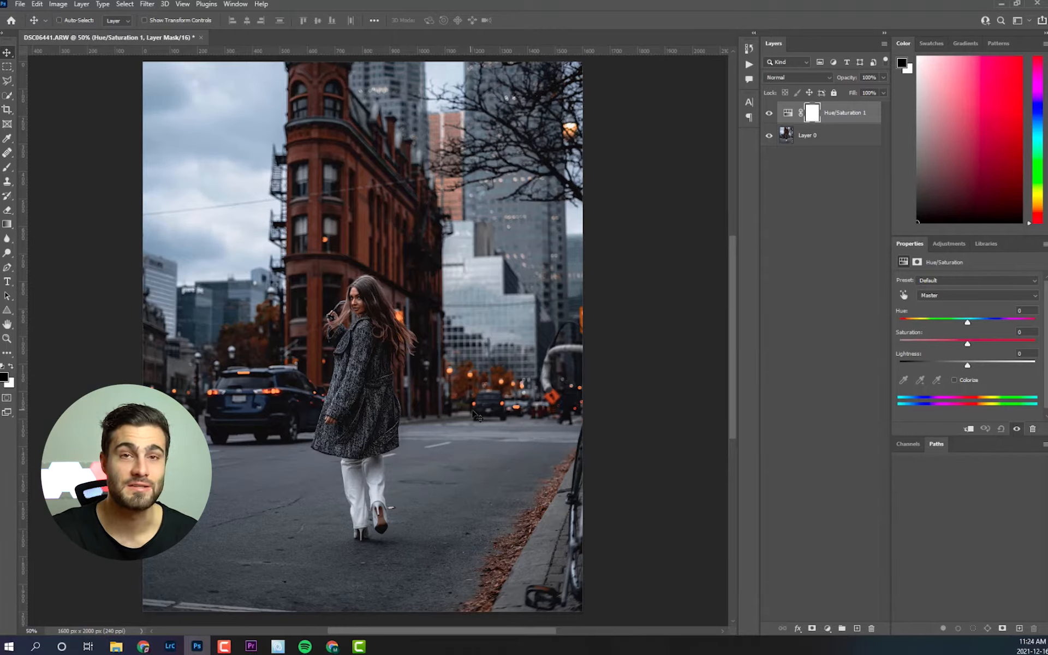
click(788, 113)
click(962, 296)
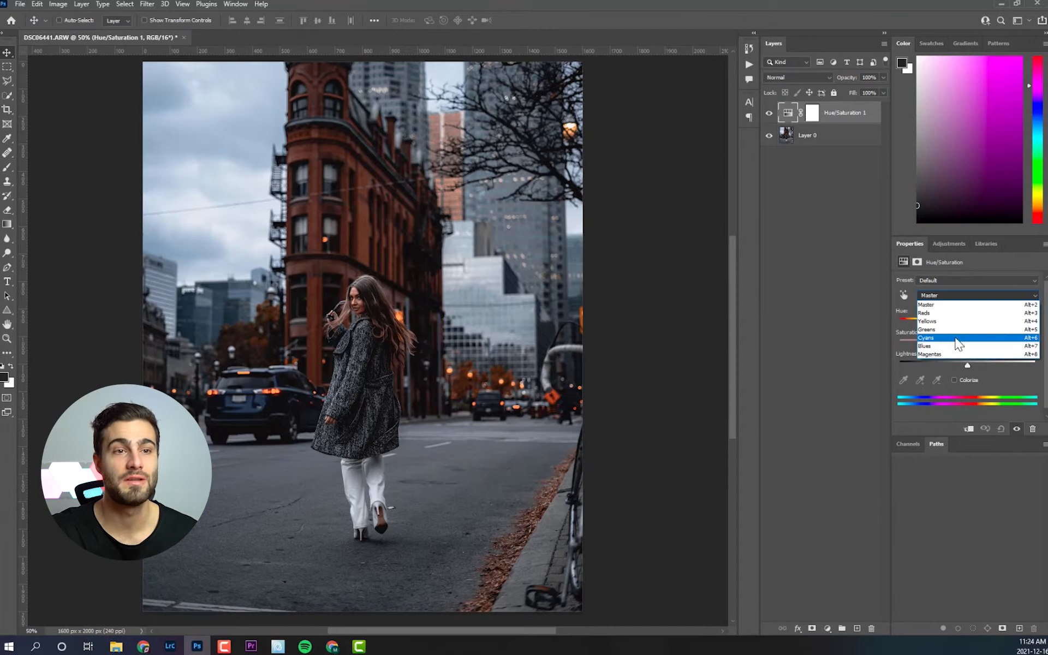
click(953, 338)
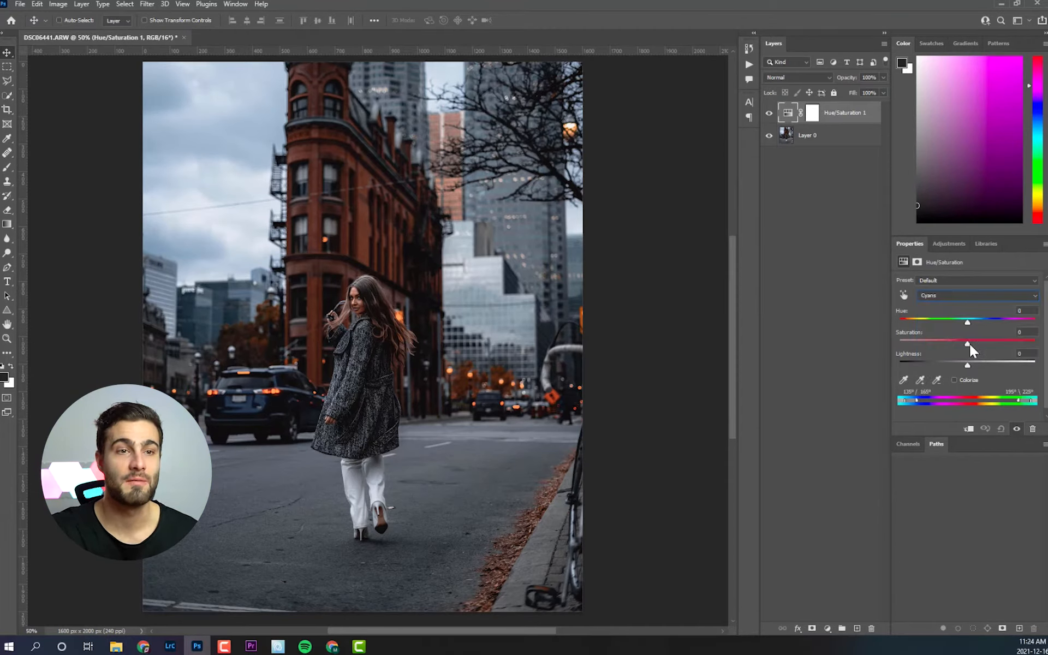
drag(967, 344, 1042, 348)
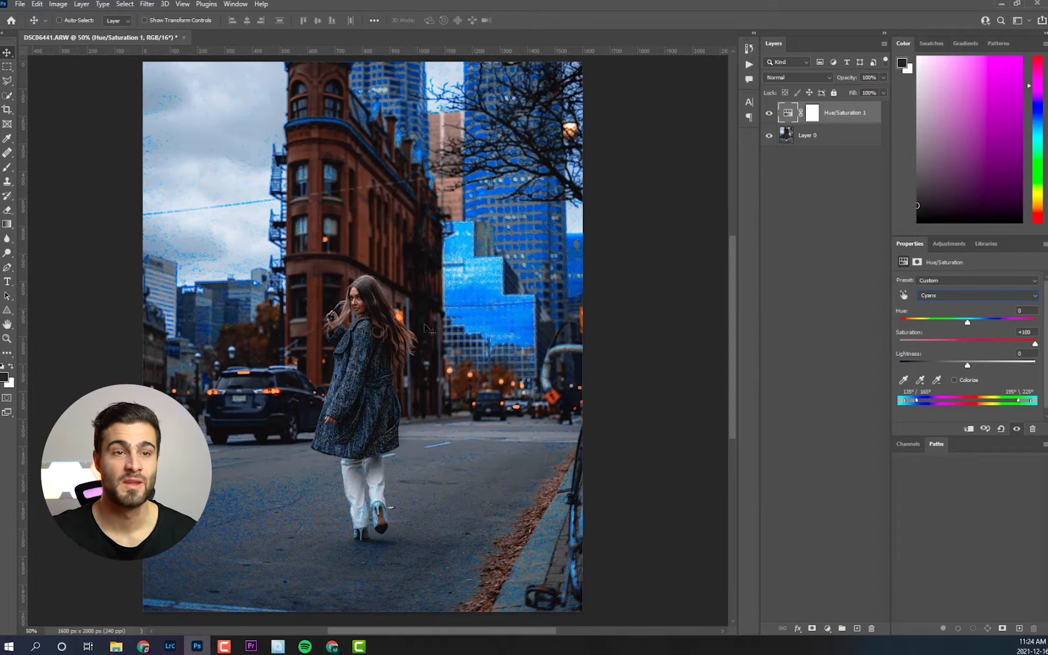
drag(1035, 343, 860, 348)
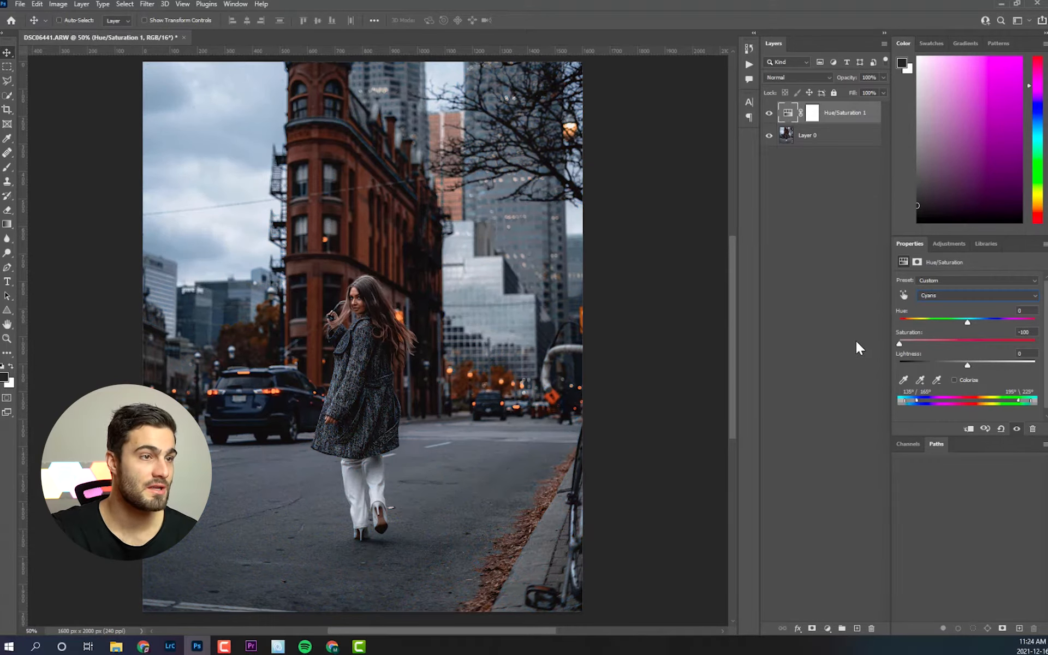
Step: Set the saturation of the blues to -32 in the Hue/Saturation adjustment
click(968, 296)
click(950, 347)
click(969, 344)
drag(971, 344, 945, 343)
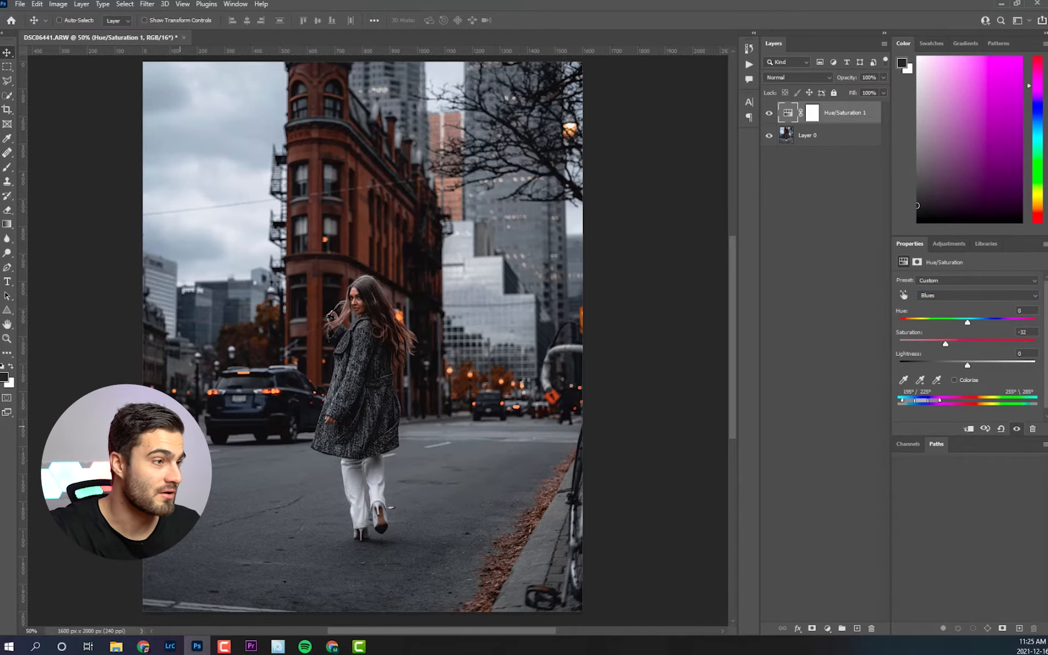
Step: Outline the dark SUV on Layer 0 with a closed Polygonal Lasso selection, following the woman's coat where they meet
key(z)
click(179, 420)
click(179, 419)
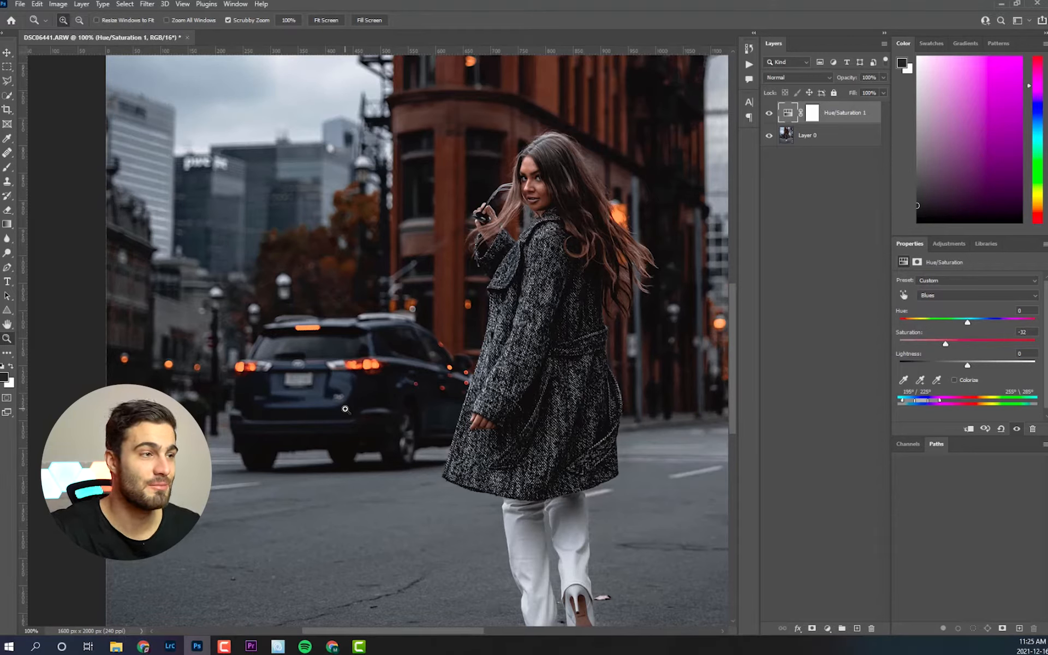
click(837, 137)
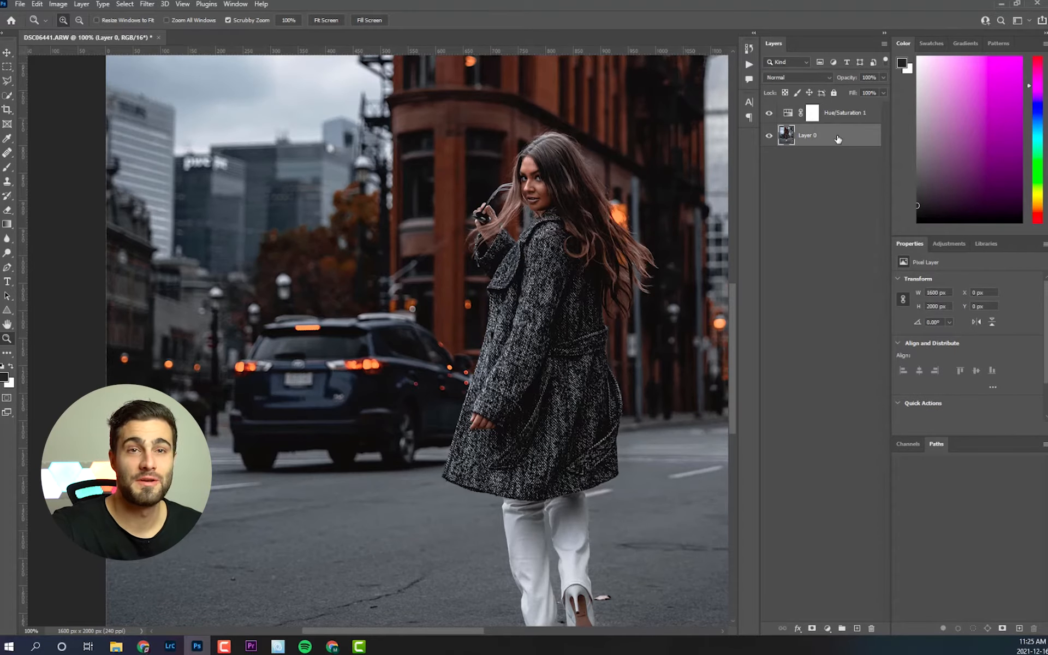
click(7, 81)
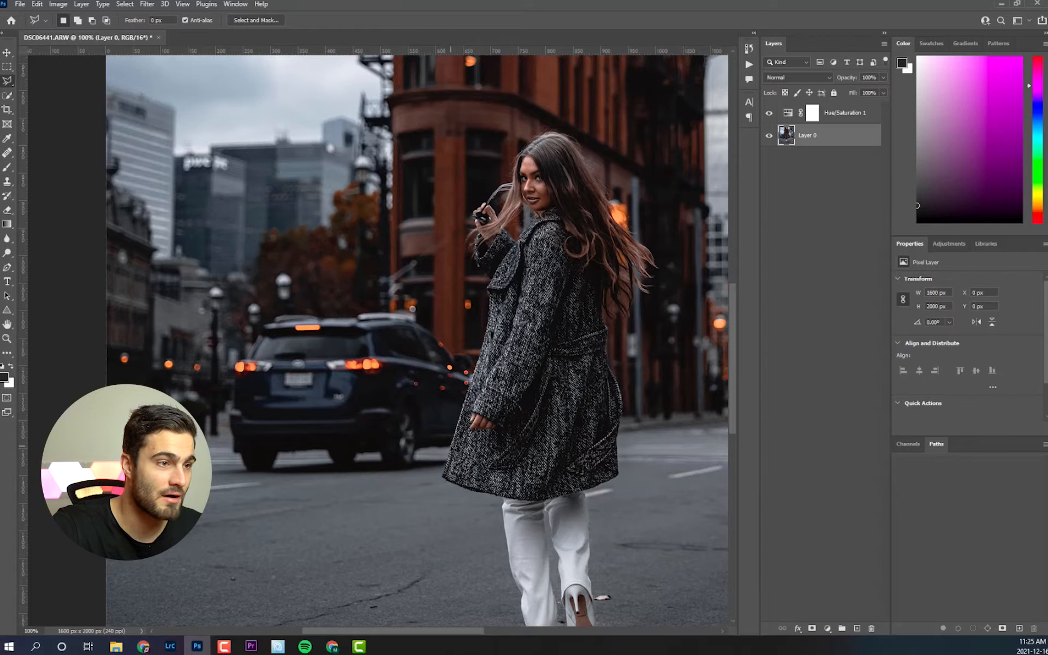
click(445, 467)
click(400, 475)
click(223, 476)
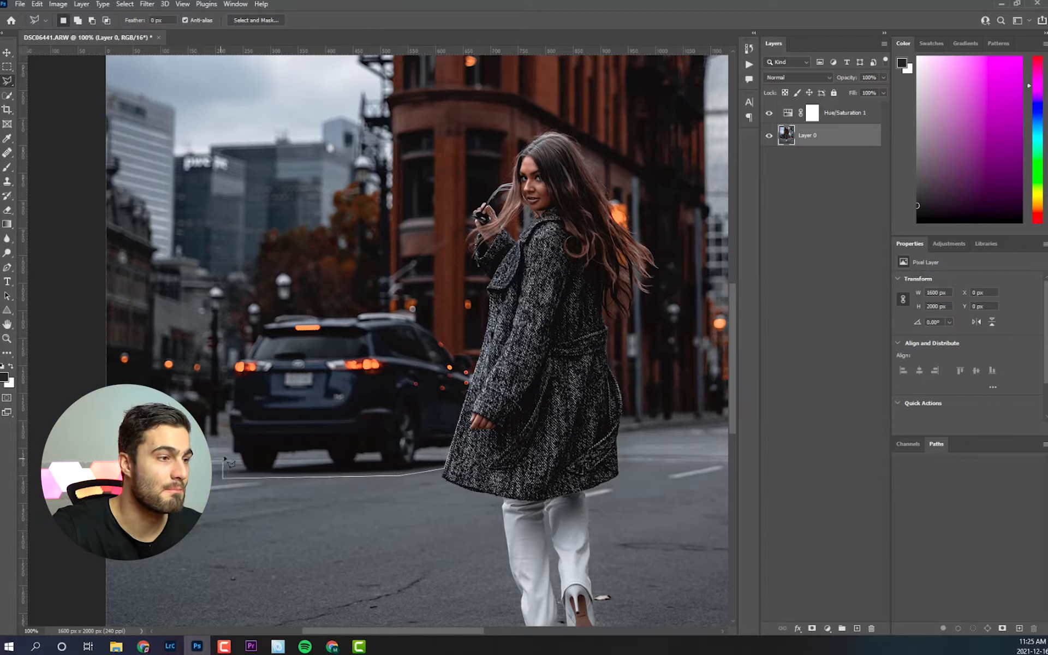
click(226, 435)
click(224, 409)
click(231, 357)
click(244, 354)
click(262, 316)
click(275, 309)
click(426, 311)
click(421, 321)
click(451, 351)
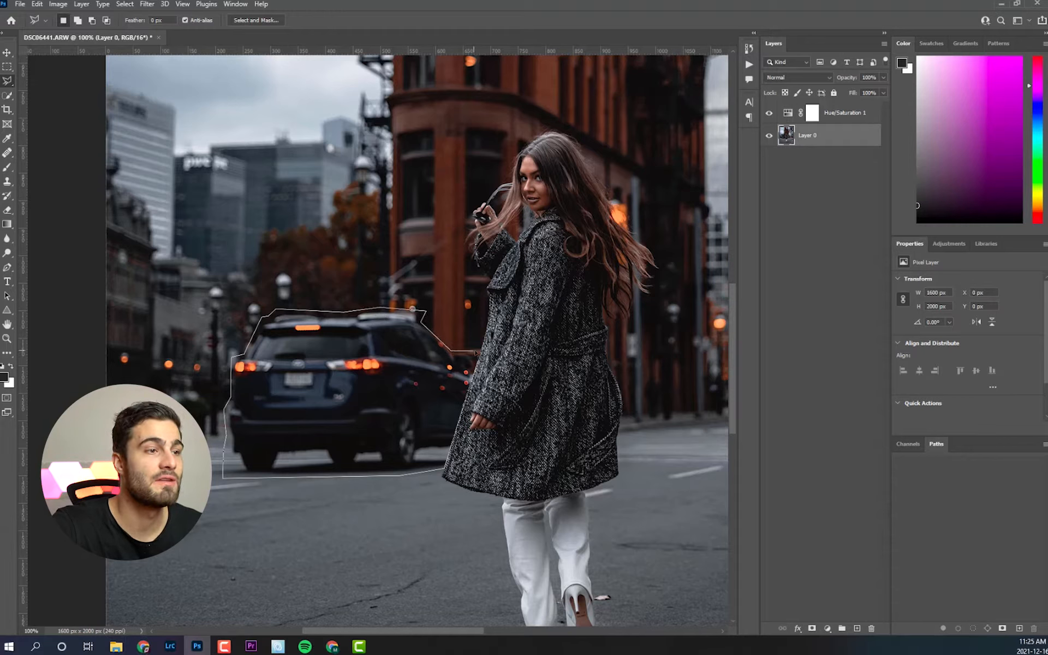
double_click(476, 356)
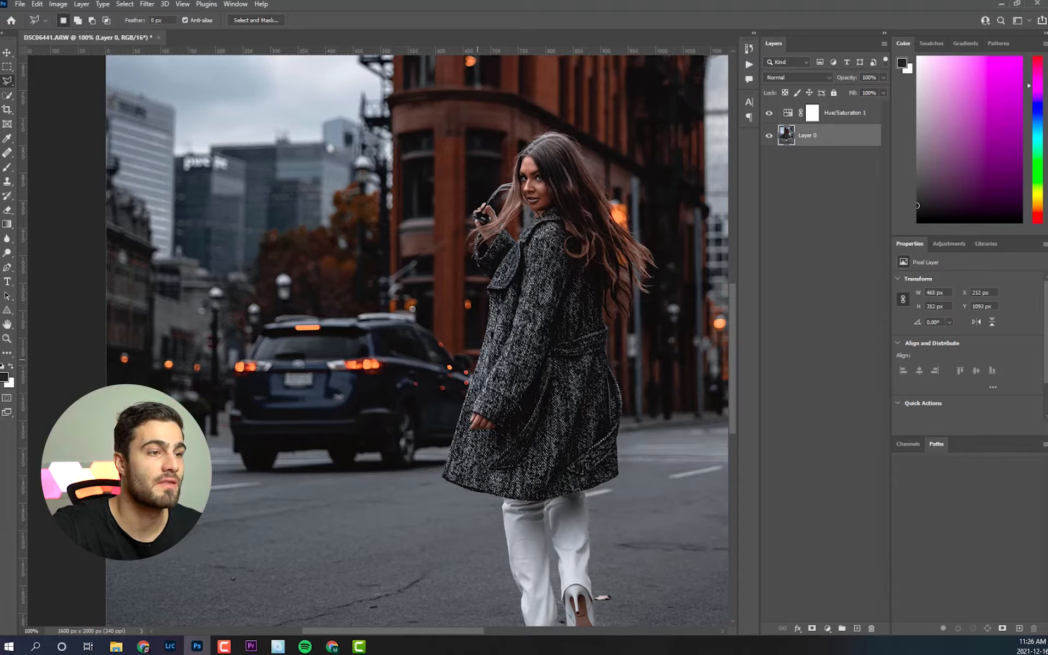
Step: Start a Content-Aware Fill of the selected SUV and remove the woman's head, shoulder, sleeve and lower coat from the sampling area
right_click(358, 375)
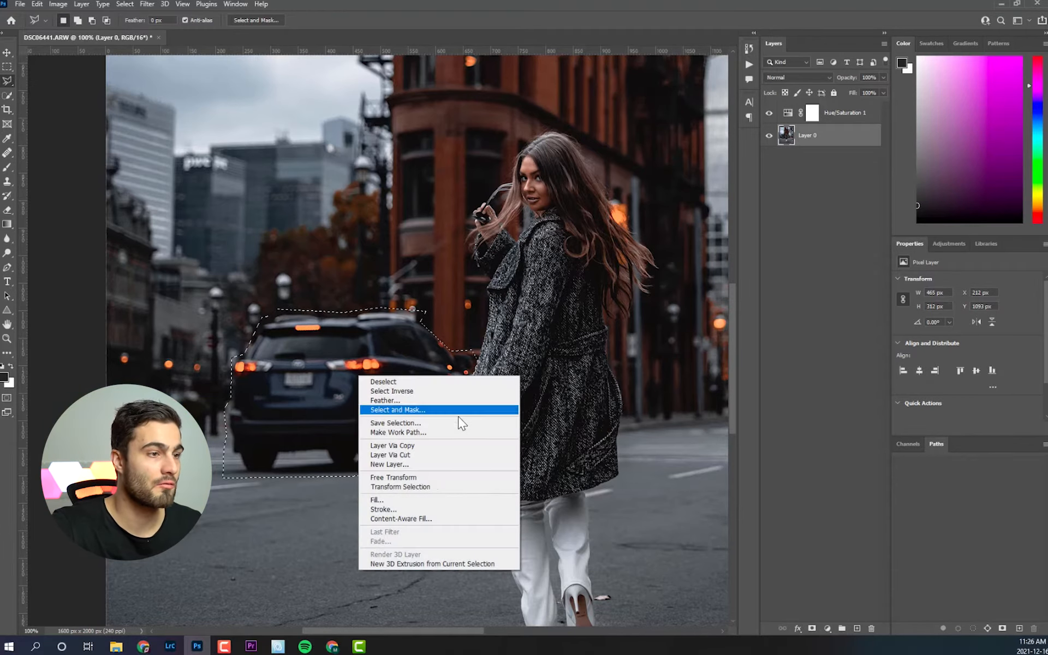
click(445, 519)
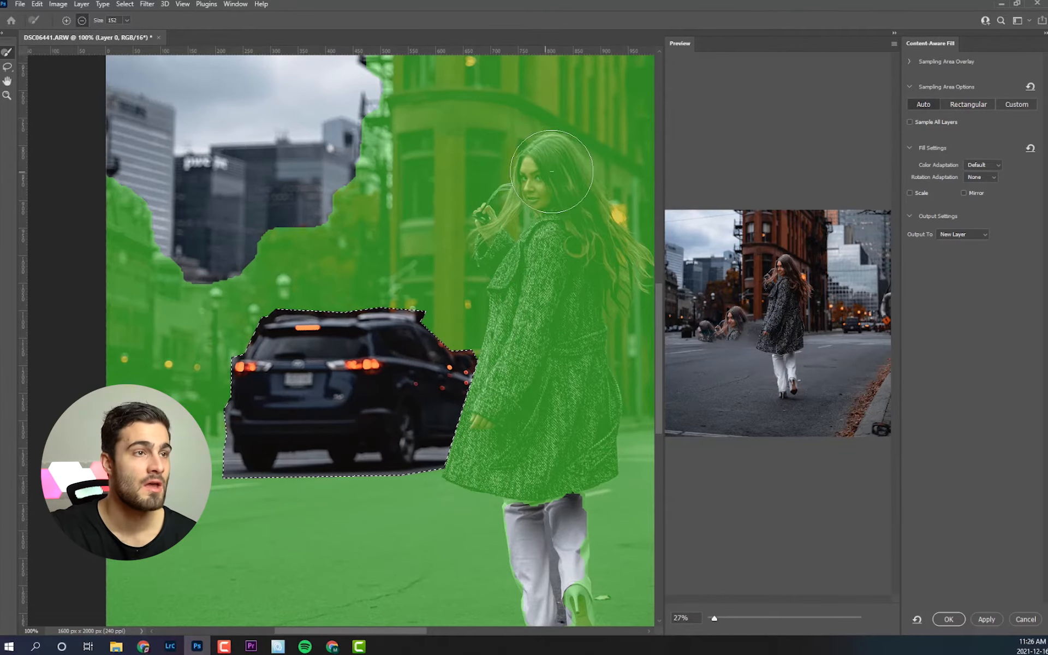
click(547, 176)
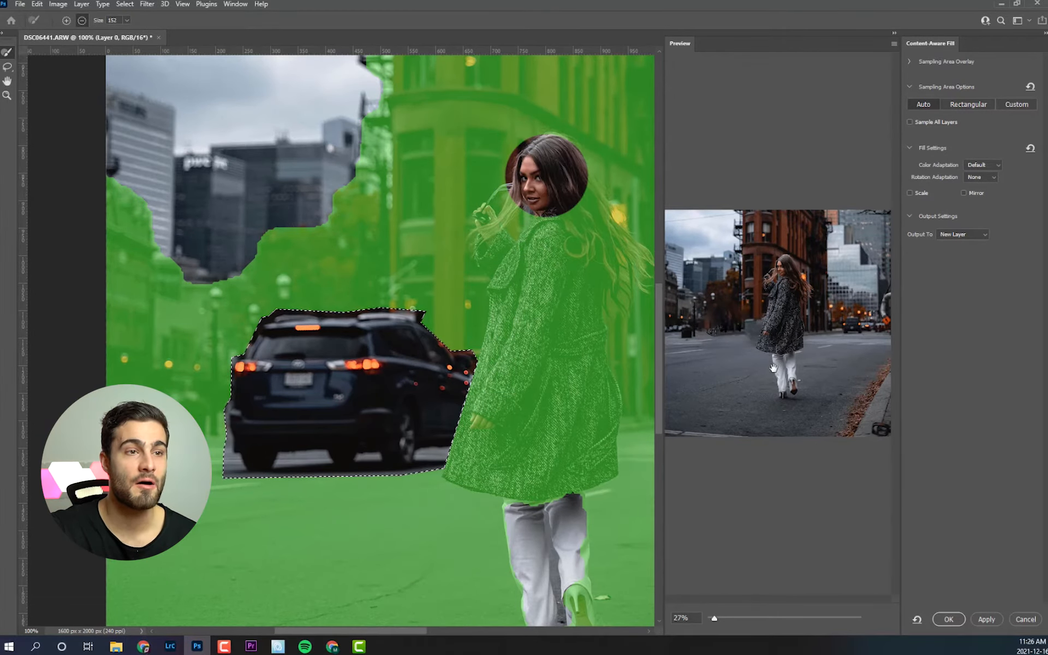
key(ctrl+z)
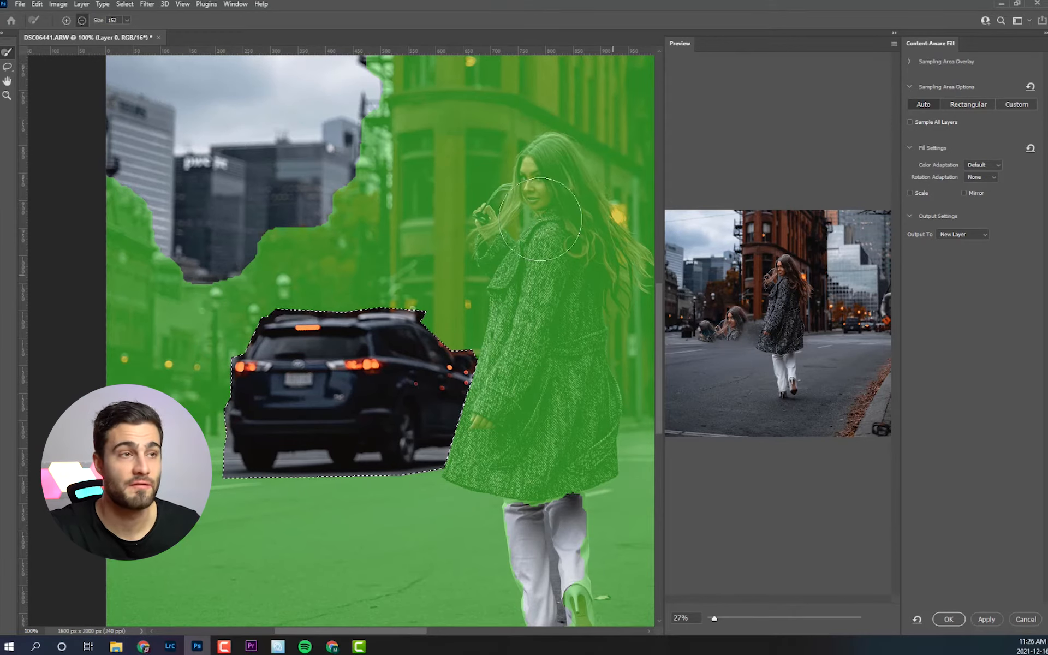
click(546, 172)
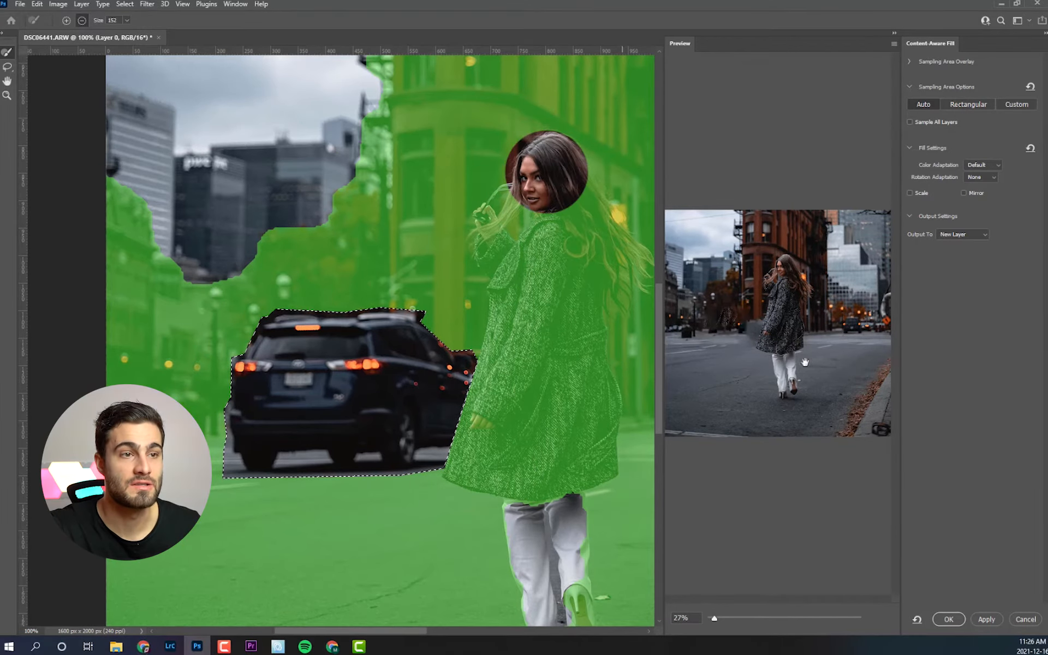
click(555, 233)
click(503, 402)
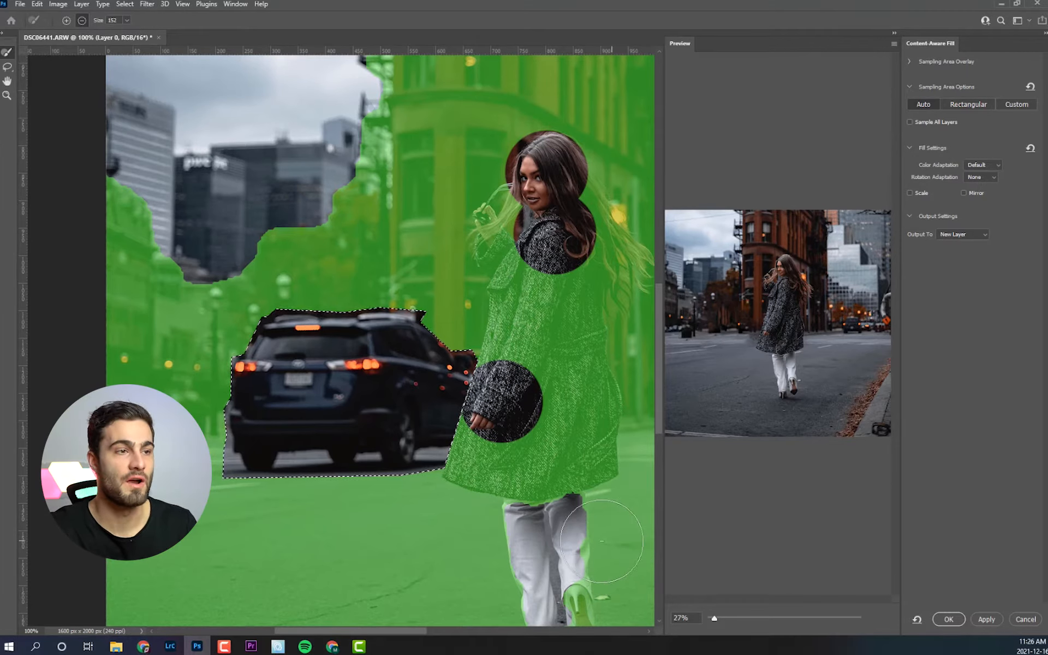
click(492, 429)
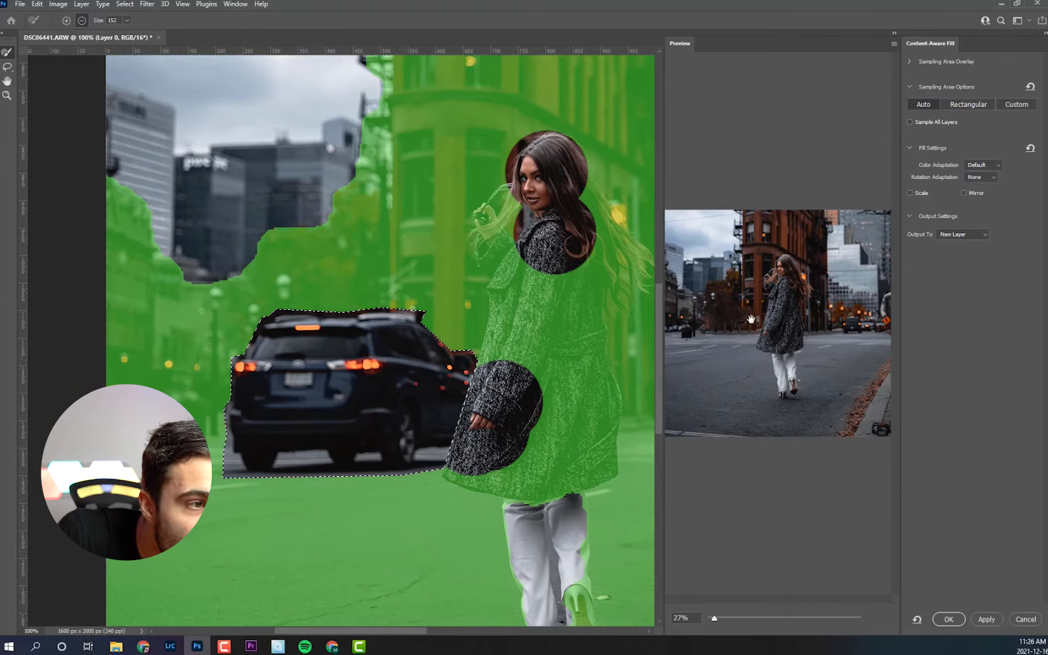
drag(507, 437, 543, 350)
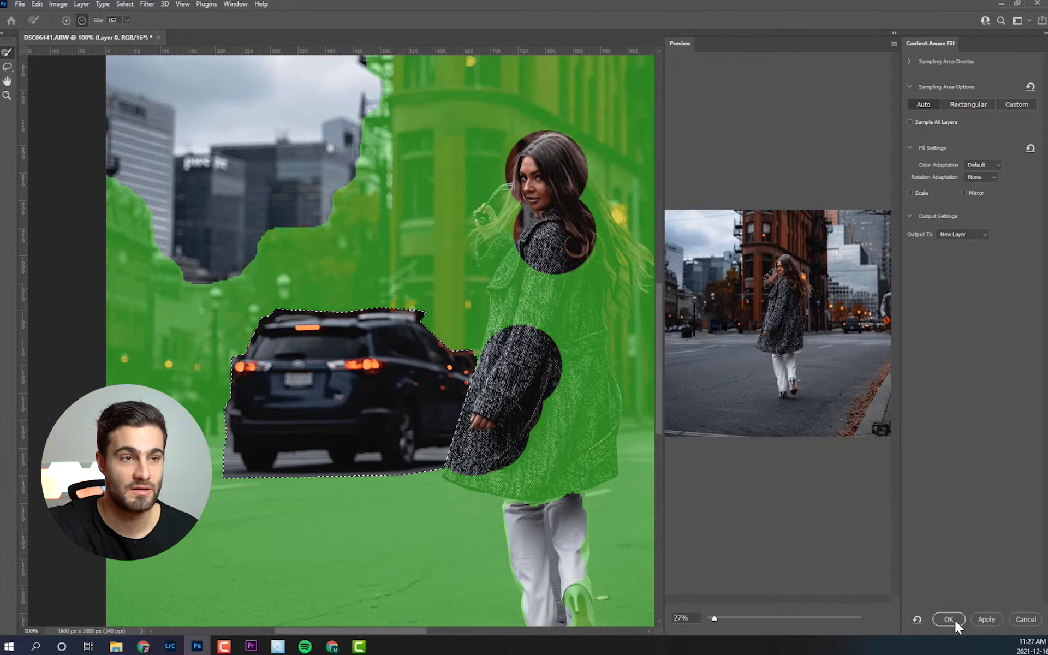
Step: Output the SUV's Content-Aware Fill to a new layer with Scale off, and clear the selection
click(910, 193)
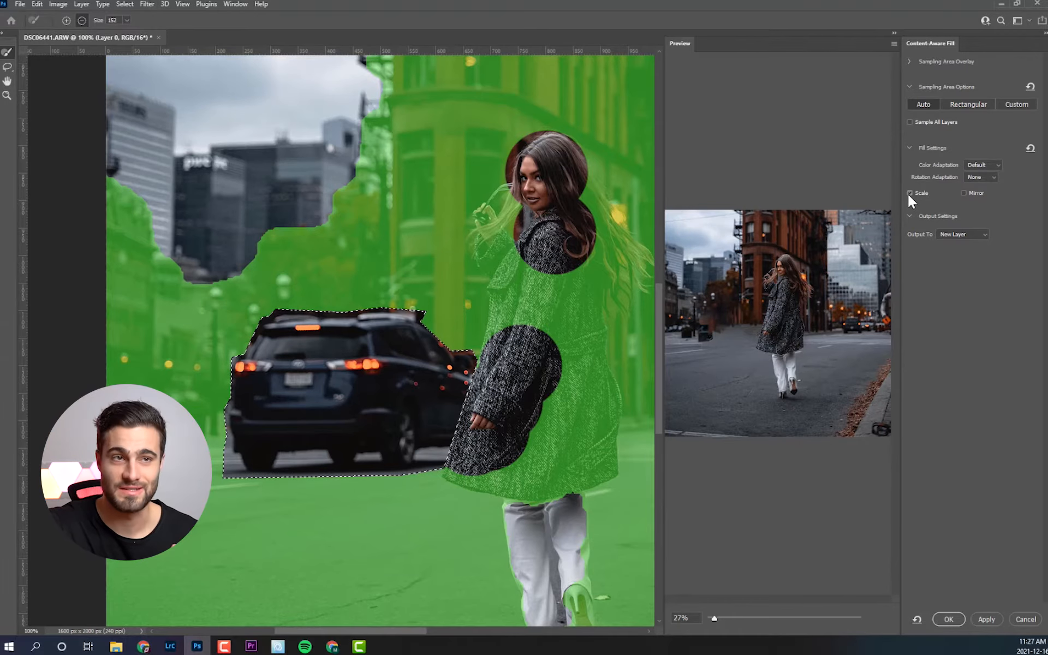
click(909, 193)
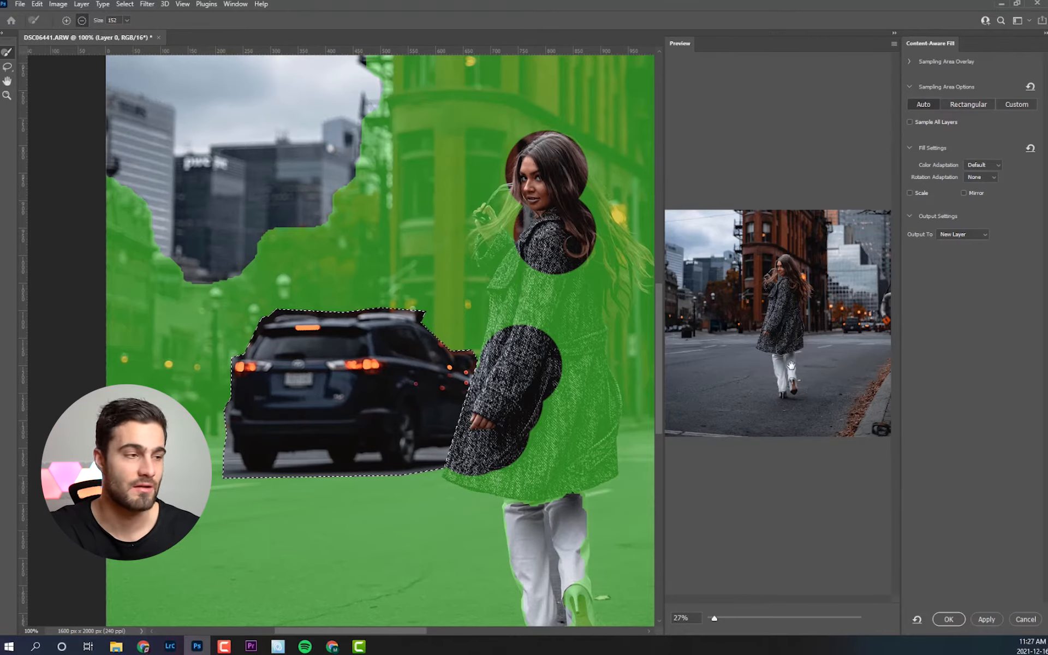
click(950, 619)
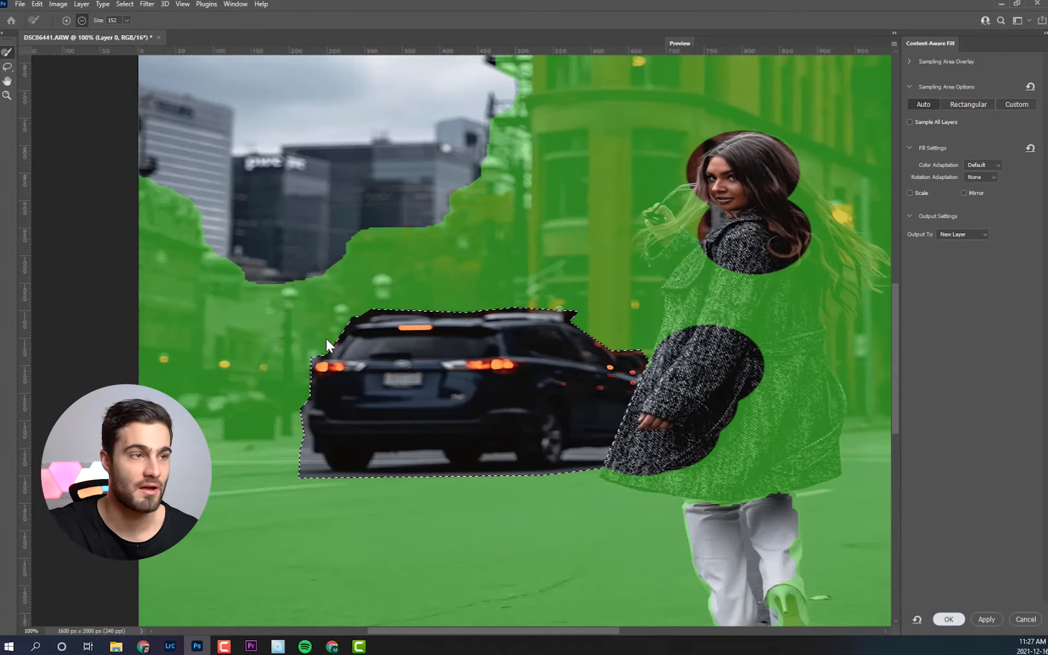
key(ctrl+d)
key(ctrl+minus)
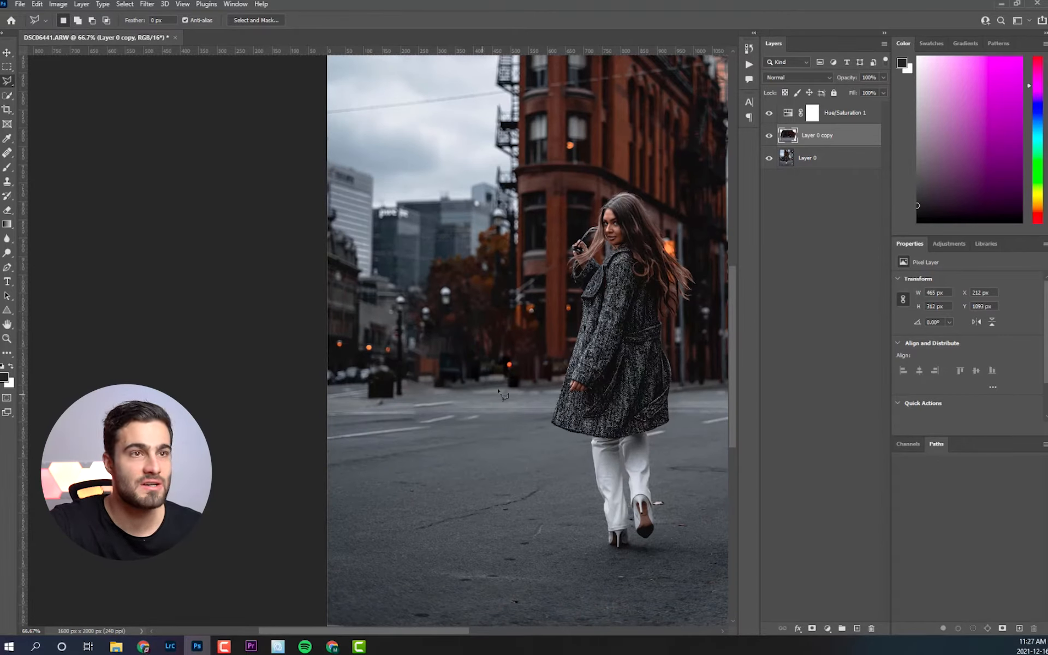
Step: Duplicate Layer 0 and Layer 0 copy together and merge the two duplicates into a single layer
shift+click(856, 158)
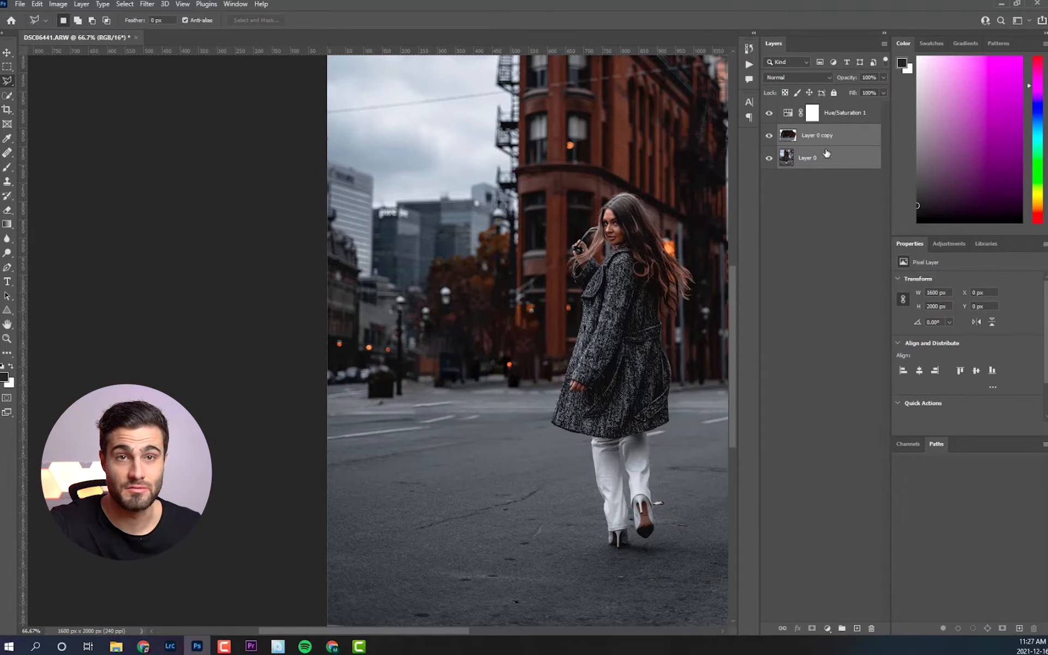
key(ctrl+j)
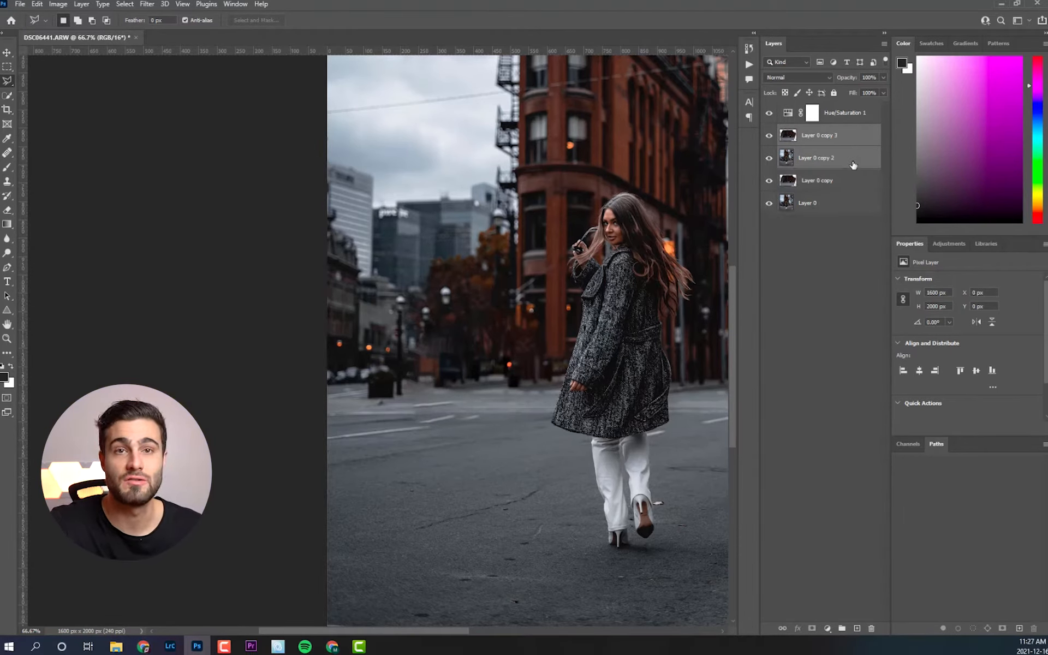
right_click(854, 163)
click(895, 463)
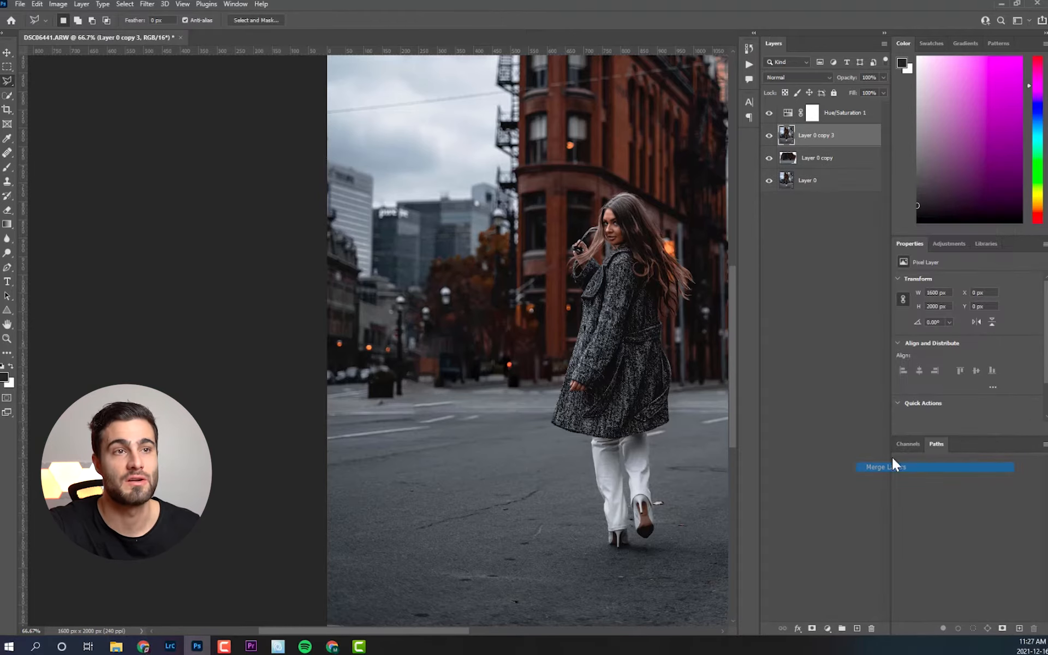
Step: Compare the photo with and without the SUV by toggling the visibility of the merged layer and the fill layer
click(769, 136)
click(769, 137)
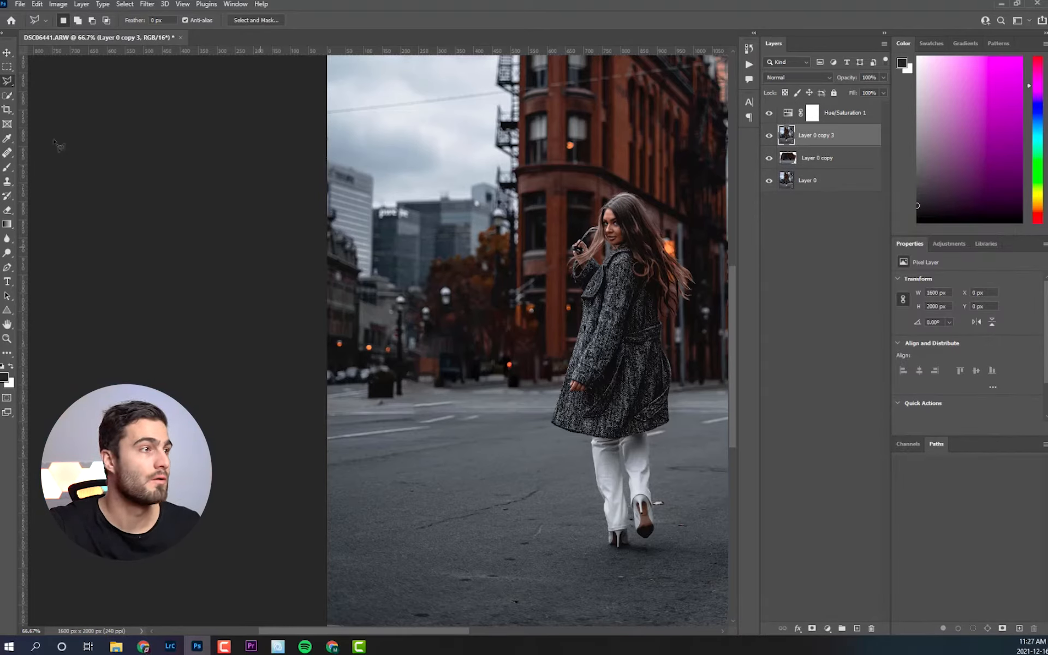
click(768, 136)
click(818, 181)
click(769, 157)
click(769, 157)
click(769, 136)
click(835, 136)
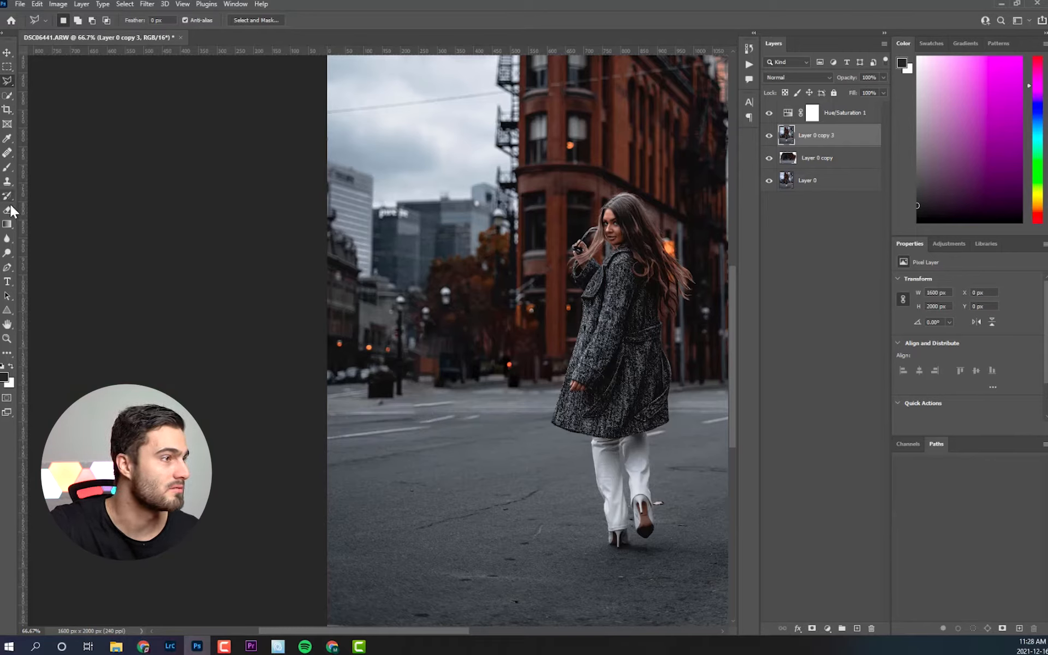
Step: Clean up the filled street area near the planter on the merged layer with the Clone Stamp, using a 200 px brush
drag(7, 181, 44, 183)
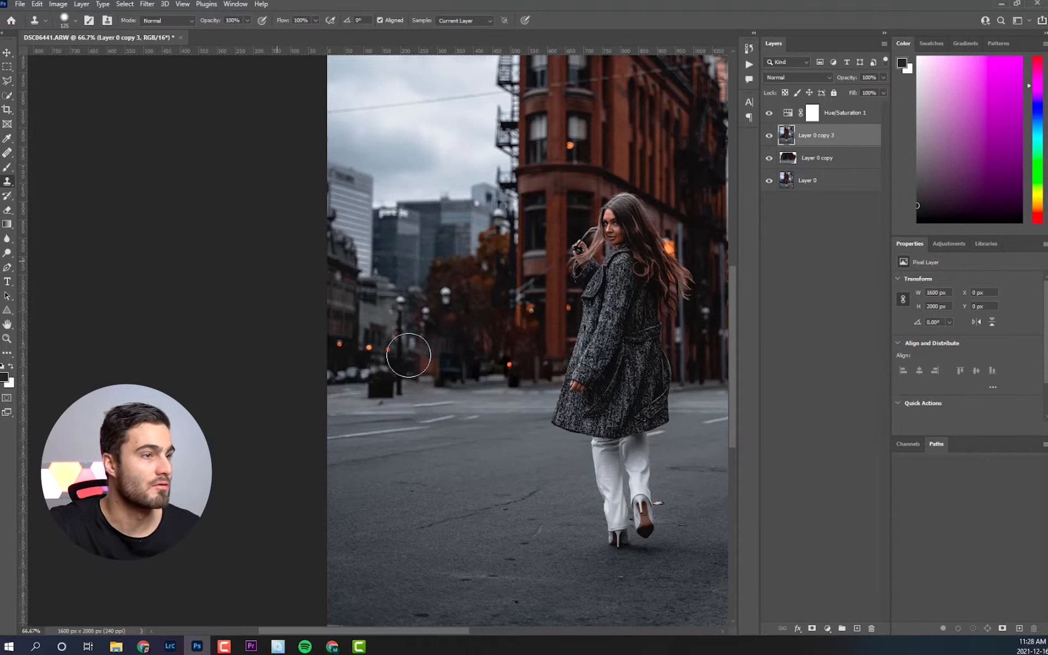
alt+click(371, 397)
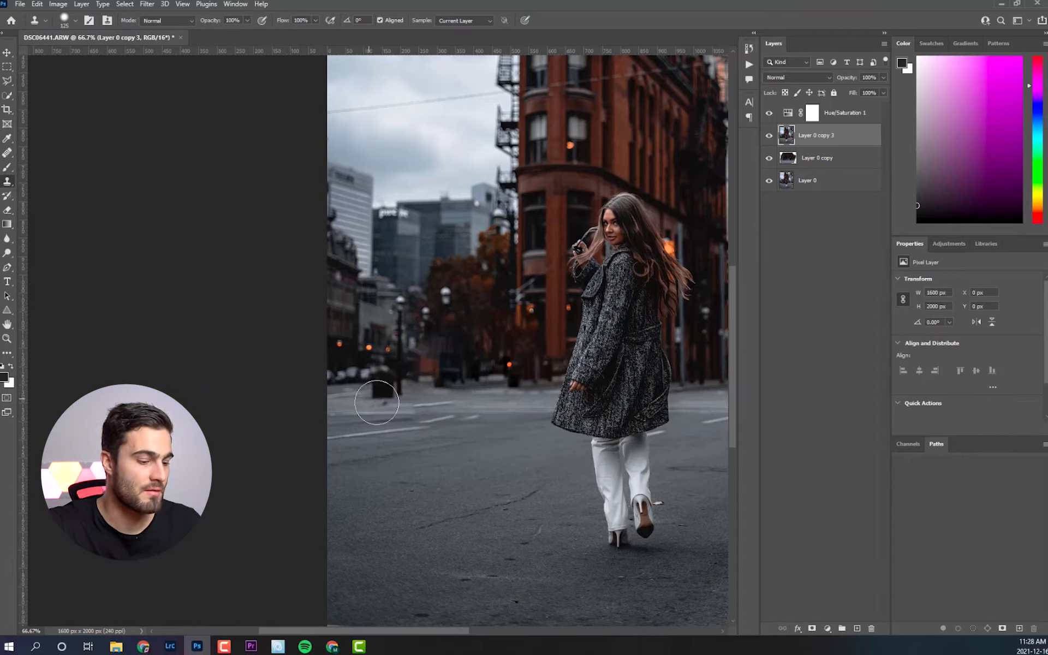
drag(383, 398, 403, 398)
drag(467, 402, 474, 401)
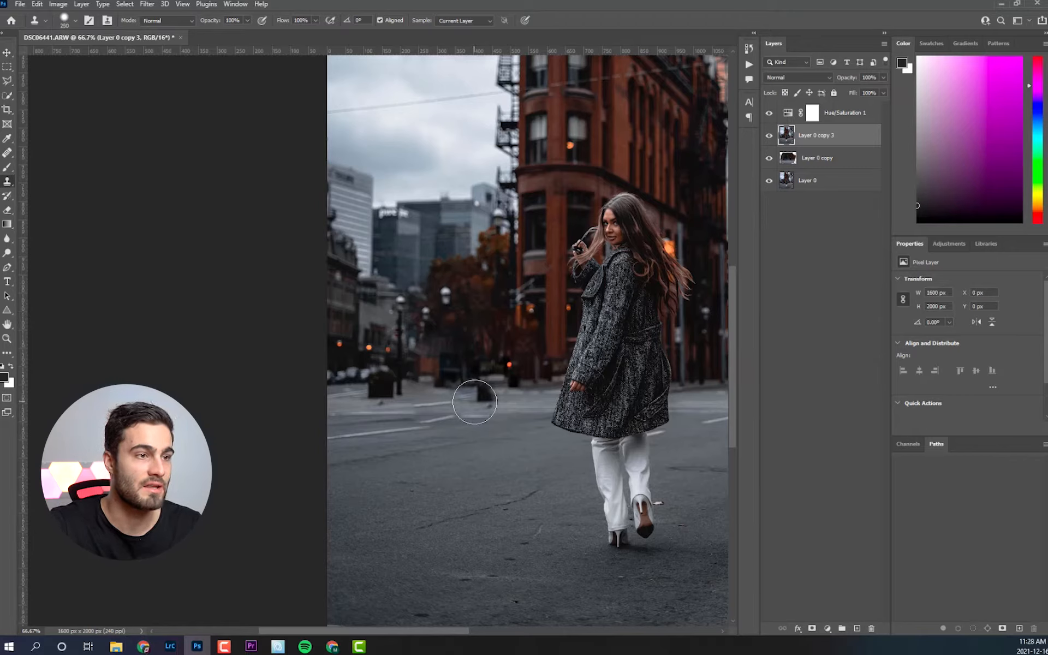
key(bracketright)
key(bracketright)
key(bracketright)
key(bracketright)
key(bracketright)
key(bracketright)
key(bracketright)
key(bracketright)
key(bracketright)
key(bracketright)
key(bracketleft)
key(bracketleft)
key(bracketleft)
key(bracketleft)
key(bracketleft)
key(bracketleft)
key(bracketleft)
key(bracketright)
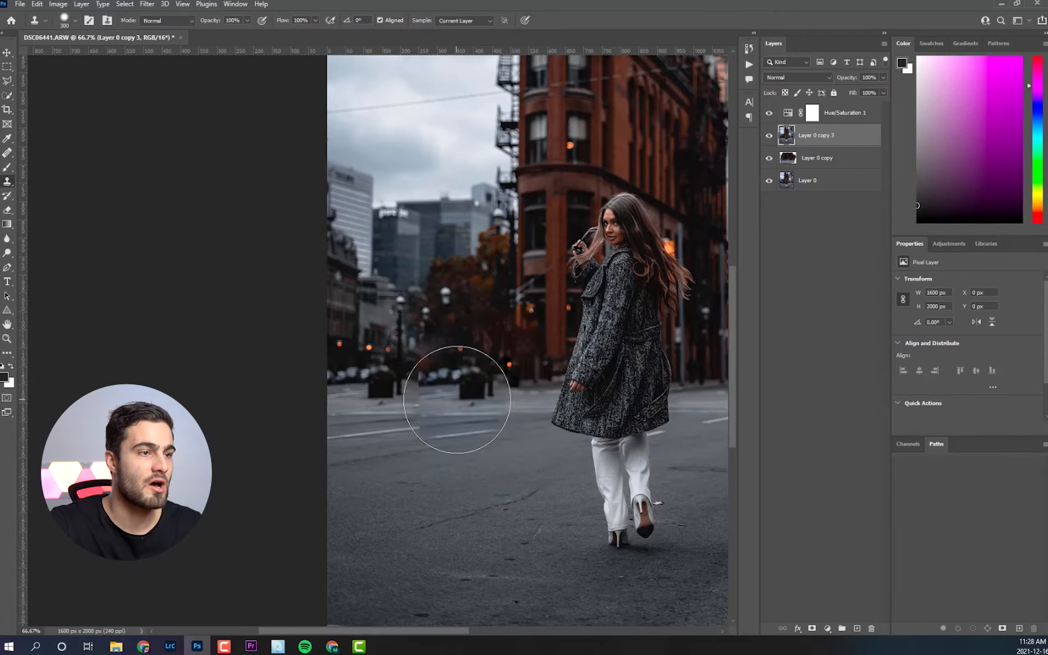
alt+click(391, 400)
drag(441, 402, 448, 404)
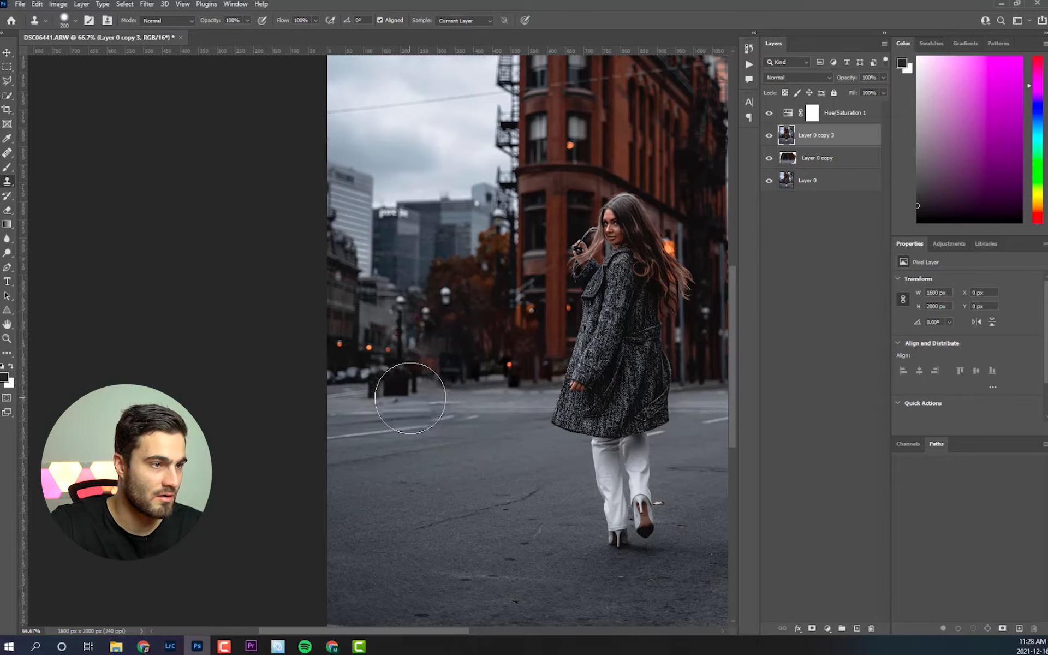
drag(407, 400, 440, 397)
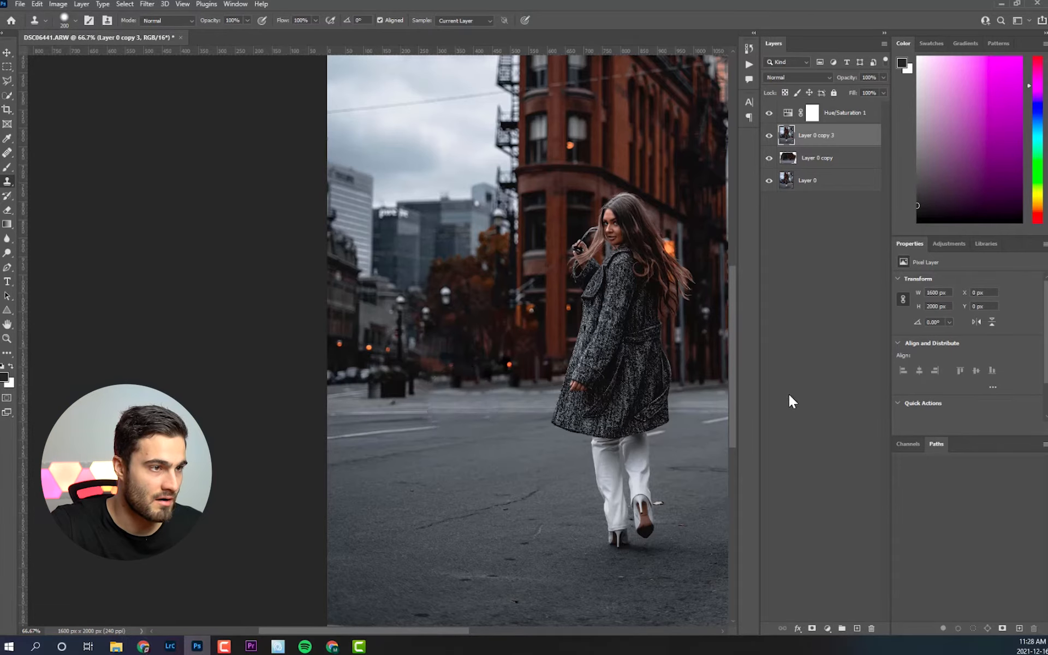
Step: Outline the curved light-grey object at the photo's right edge with a closed Polygonal Lasso selection
alt+click(474, 326)
alt+click(473, 326)
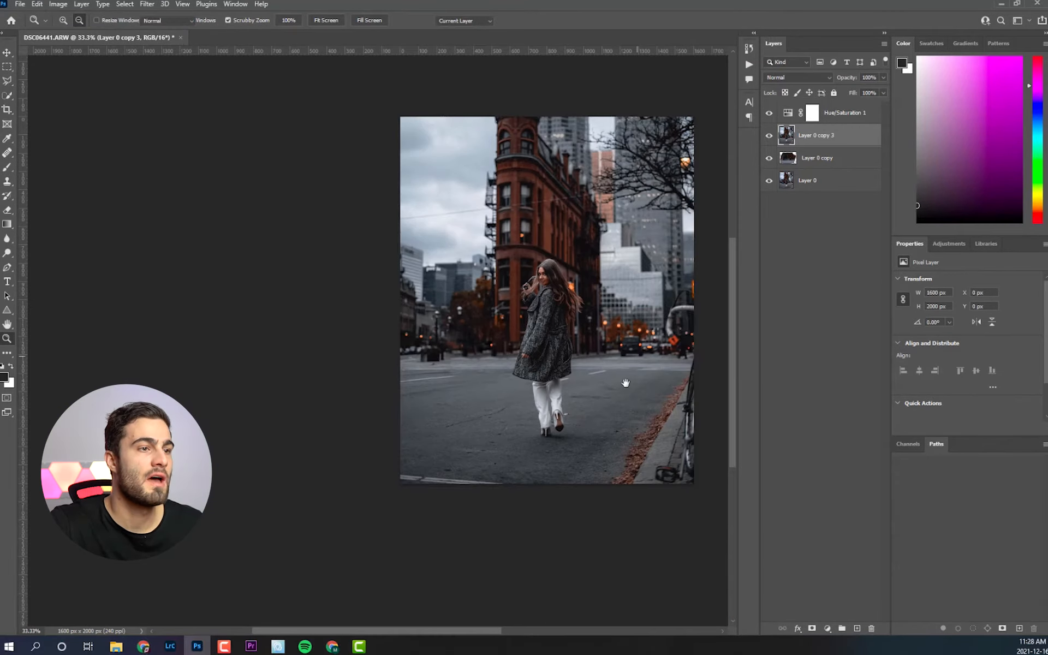
drag(631, 372, 541, 435)
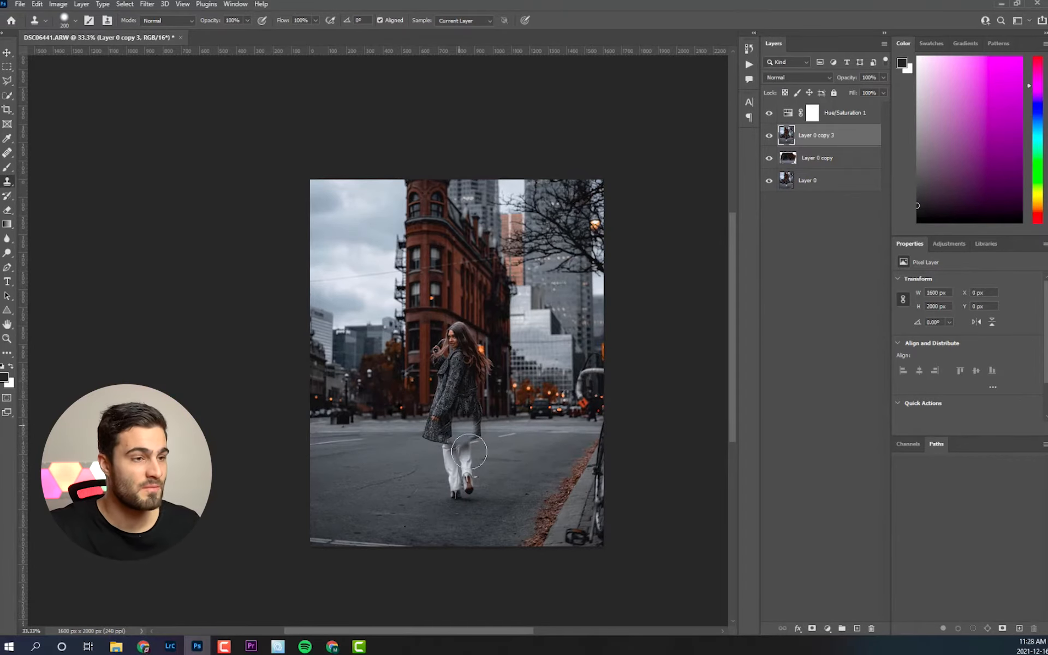
key(ctrl+plus)
click(7, 80)
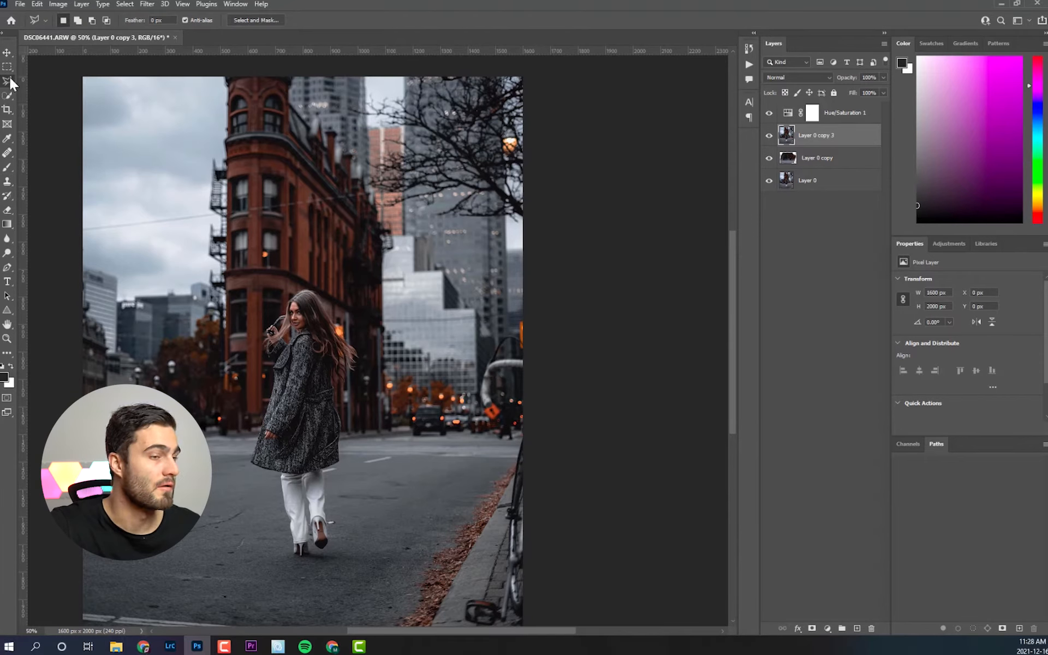
click(496, 401)
click(494, 389)
click(500, 374)
click(526, 374)
click(543, 340)
click(513, 331)
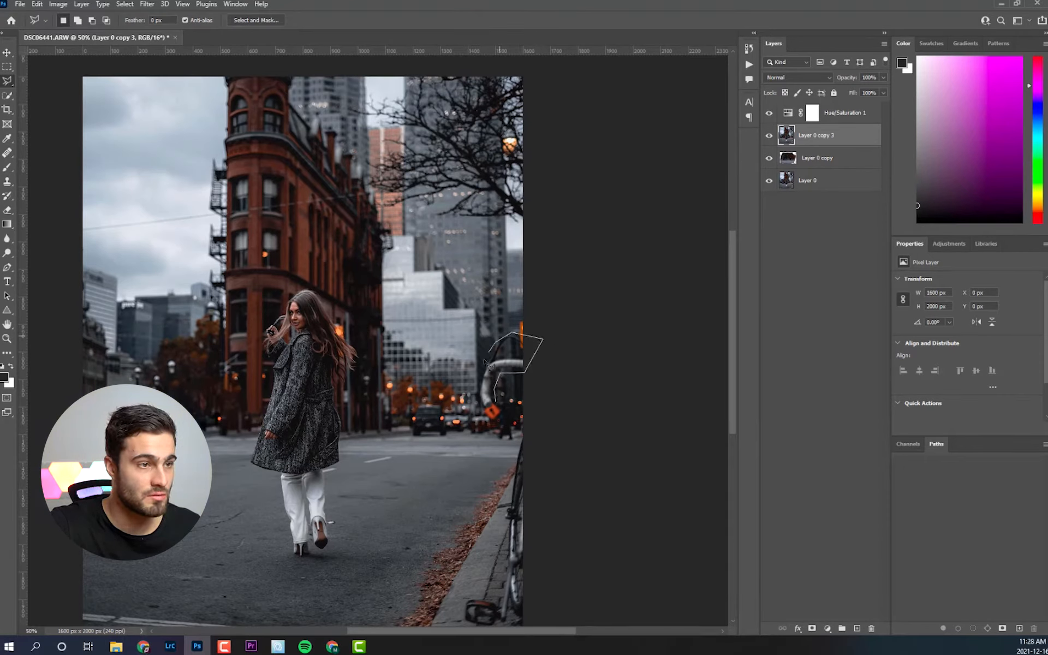
click(484, 360)
click(479, 381)
click(477, 409)
click(489, 412)
click(495, 402)
Step: Replace the selected curved object with a Content-Aware Fill output to a new layer
click(37, 4)
click(69, 212)
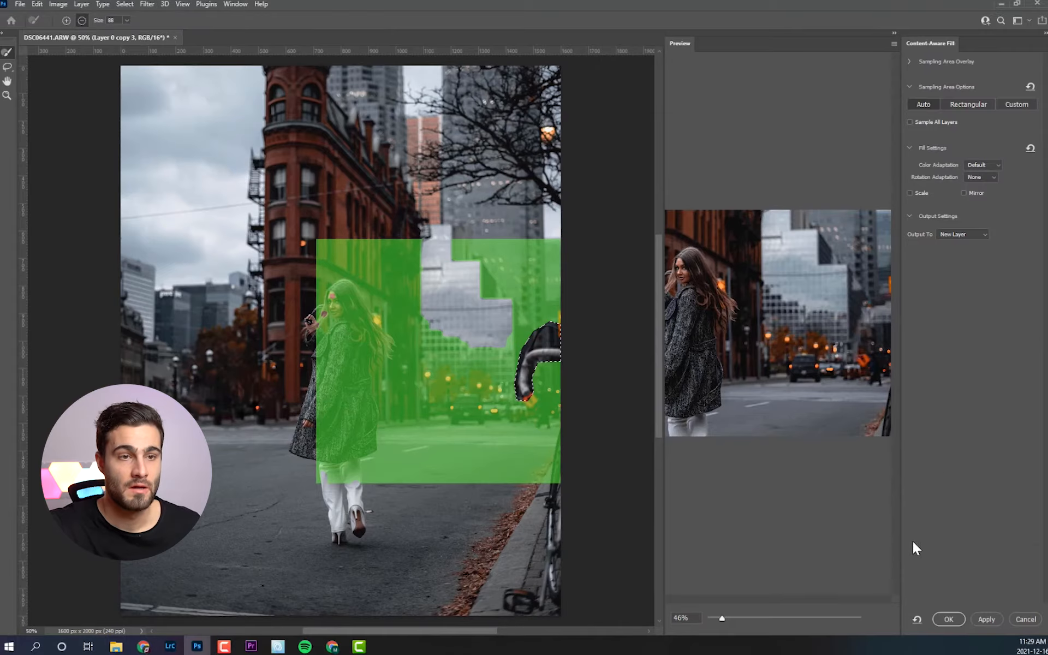
click(956, 621)
scroll(481, 257, down, 1)
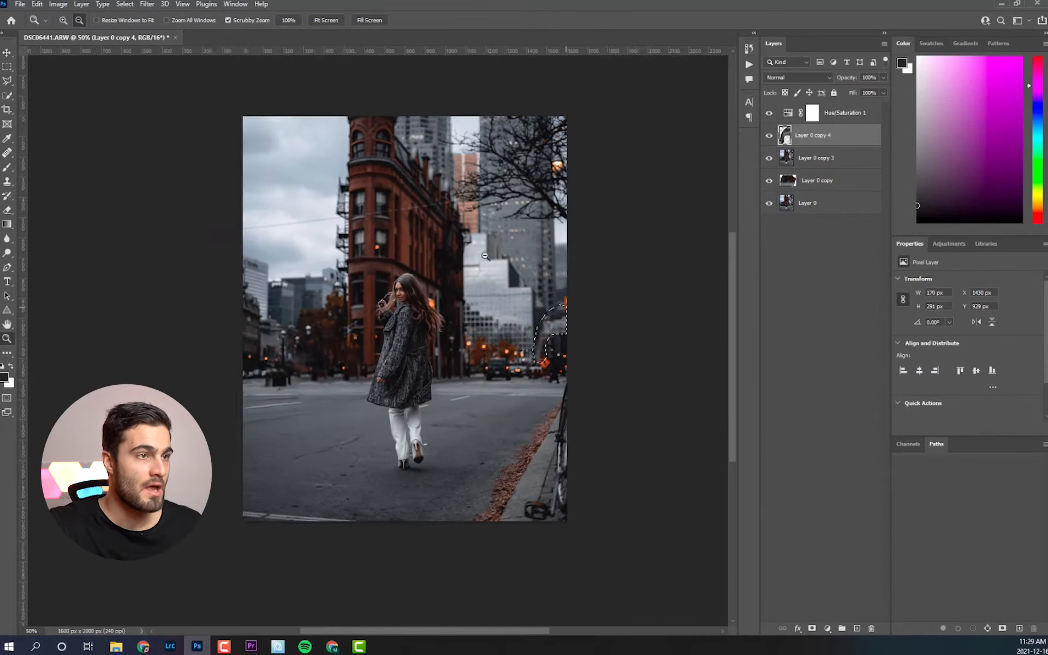
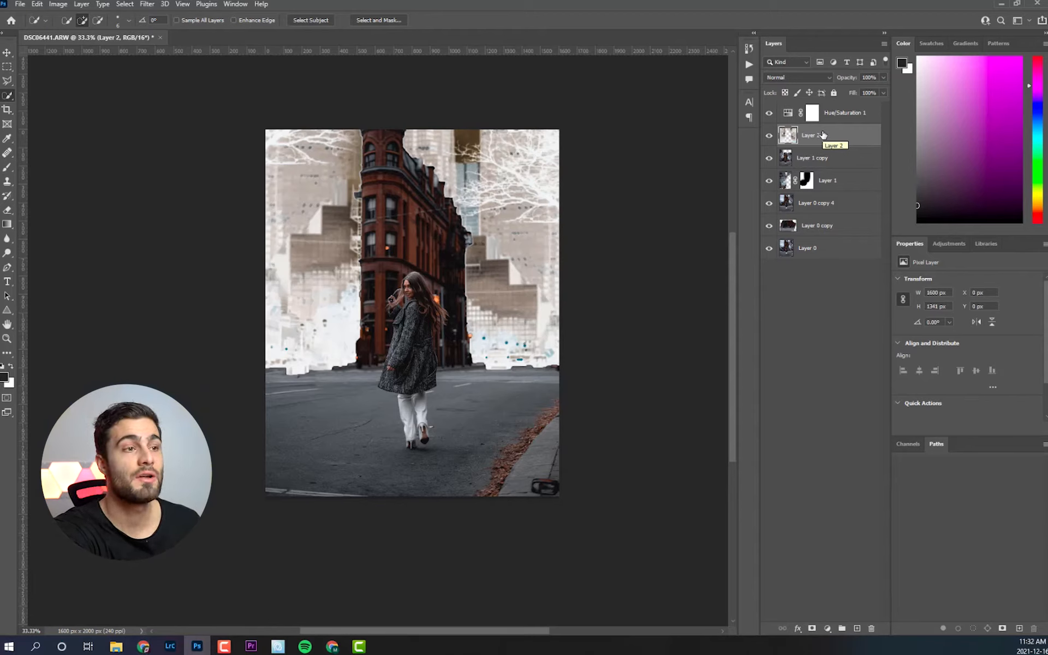
Step: Undo the colour inversion of Layer 2 and convert the layer to a smart object
key(ctrl+z)
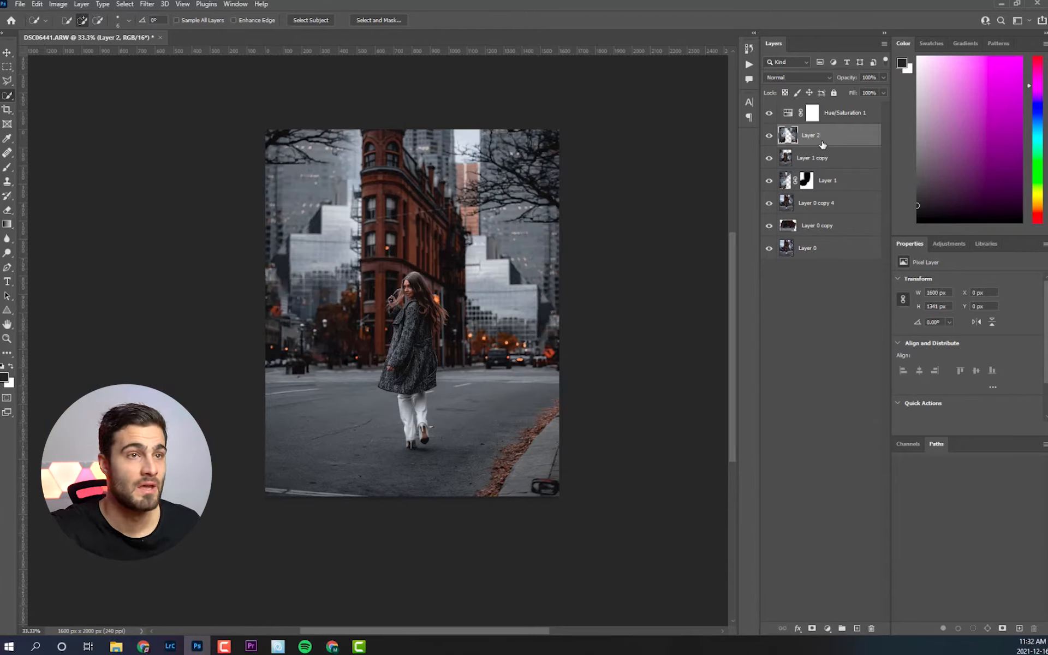
click(8, 52)
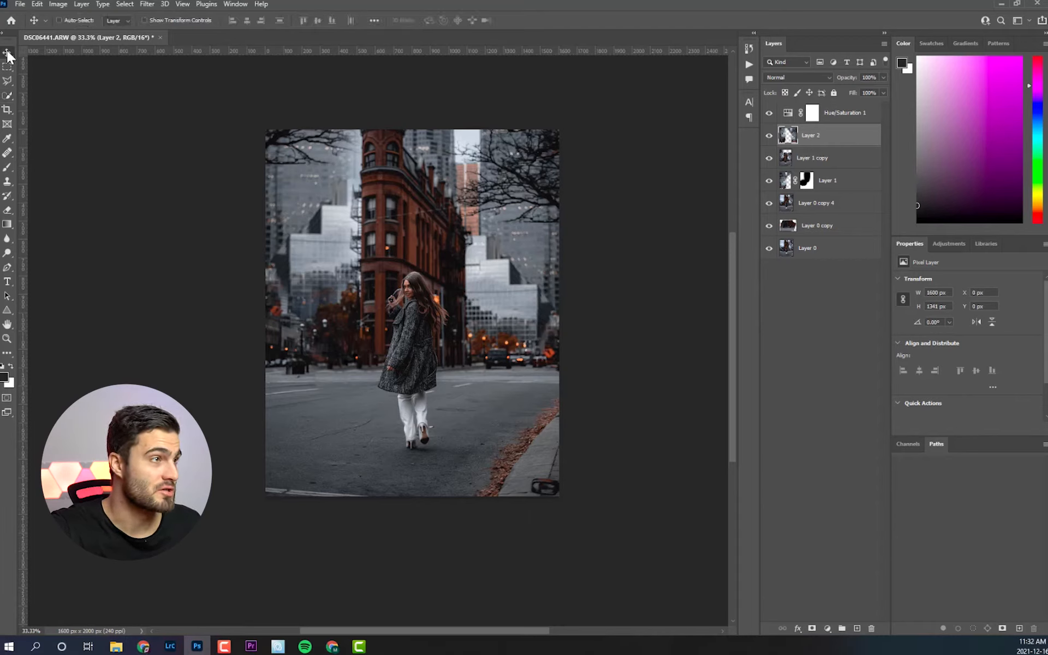
click(146, 4)
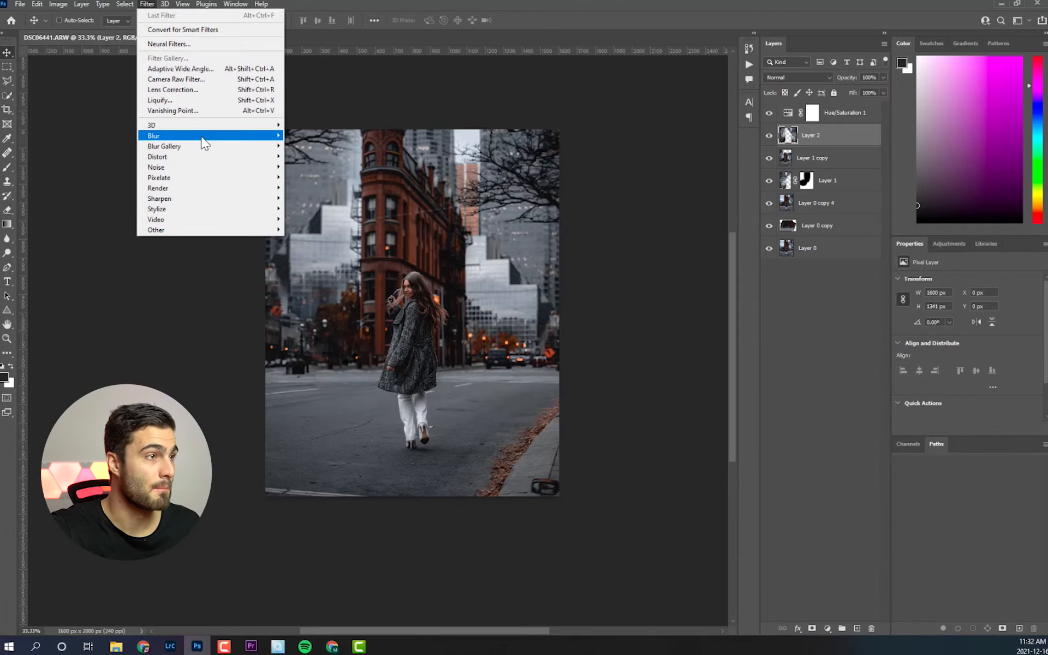
click(833, 141)
right_click(839, 143)
click(914, 288)
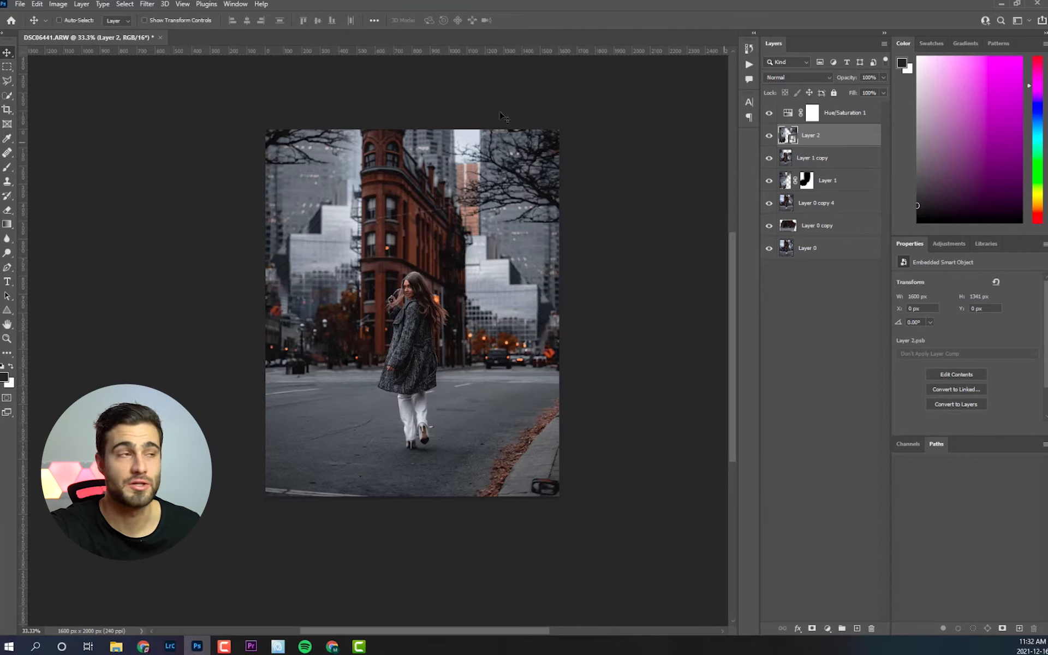
click(148, 4)
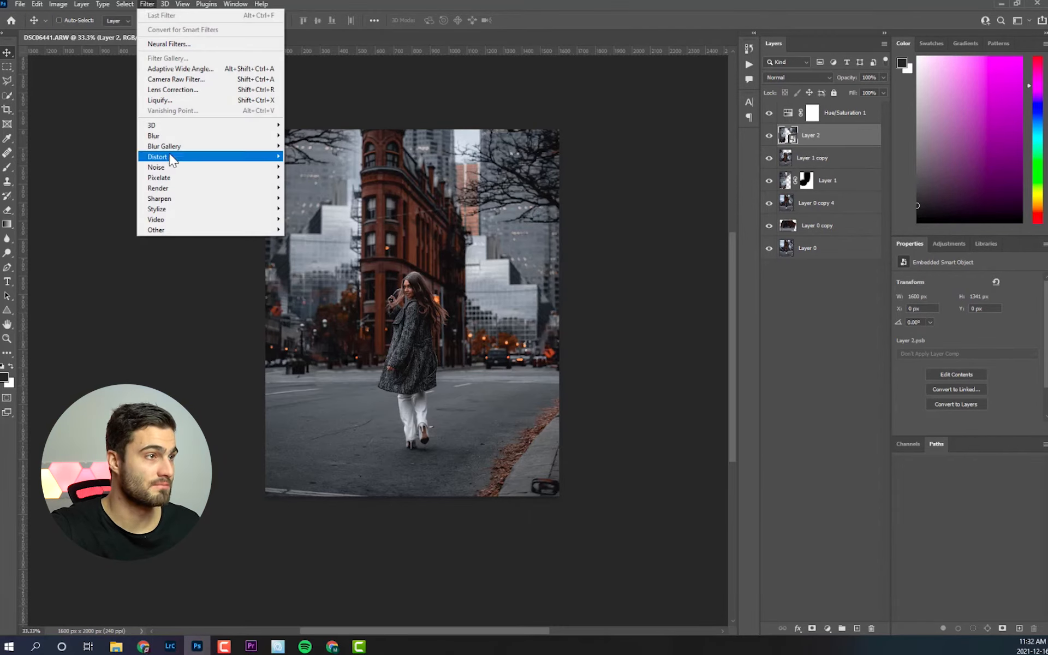
mouse_move(224, 148)
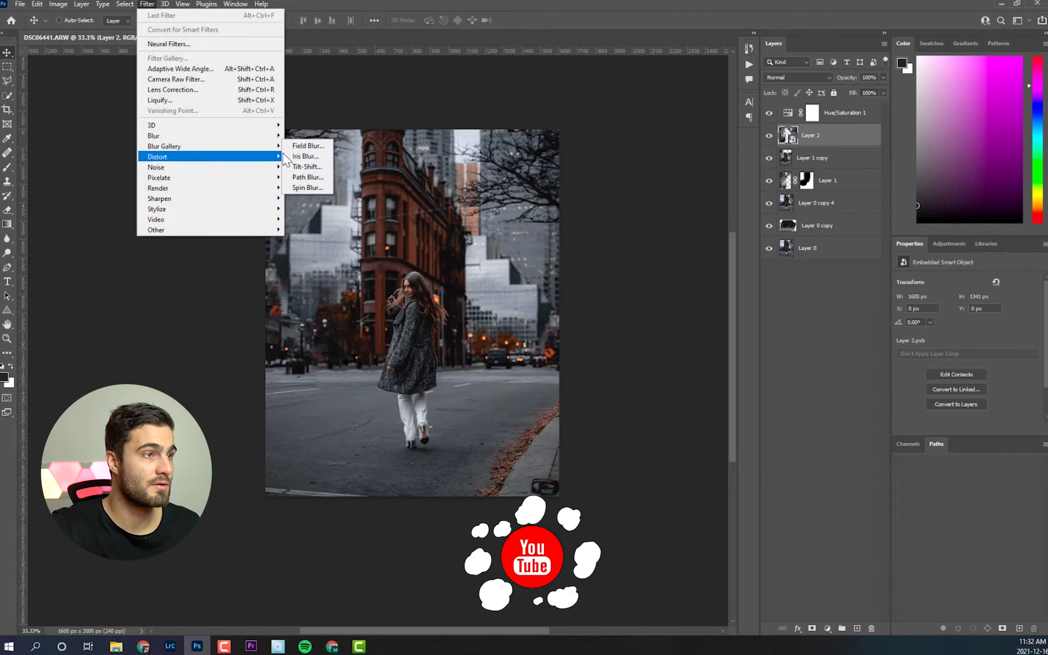
click(316, 172)
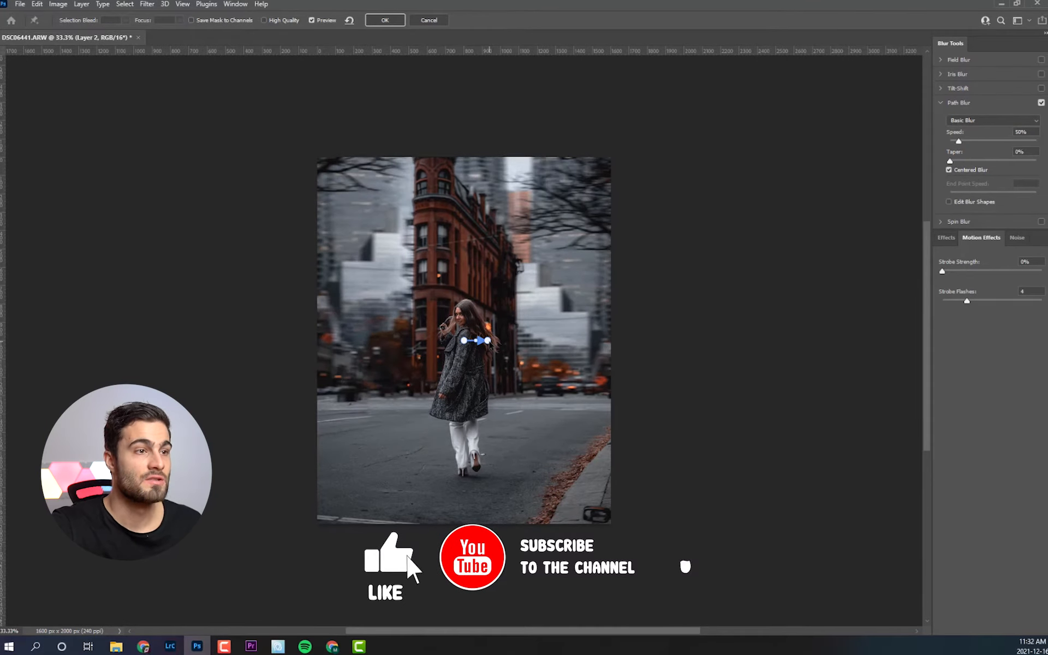
drag(487, 341, 546, 242)
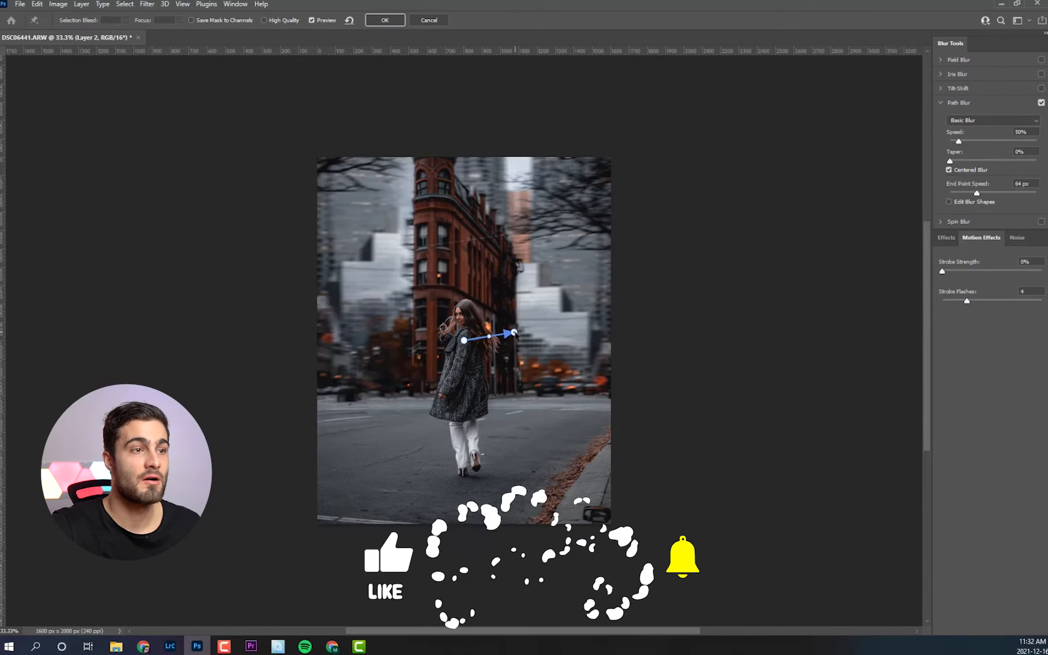
drag(958, 141, 1014, 141)
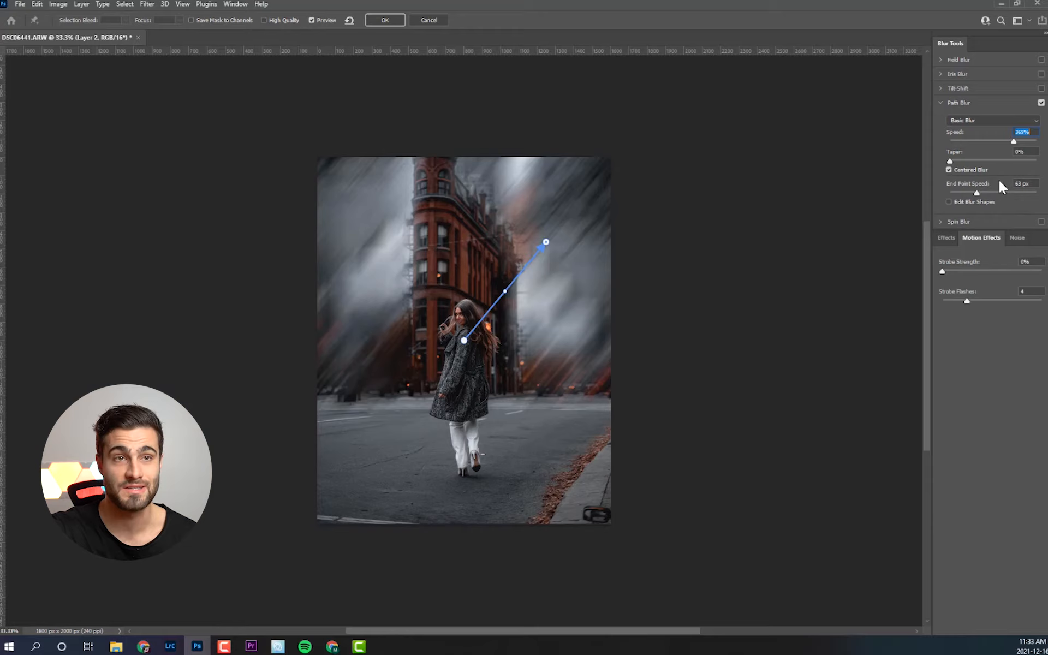
drag(951, 161, 1021, 162)
click(998, 160)
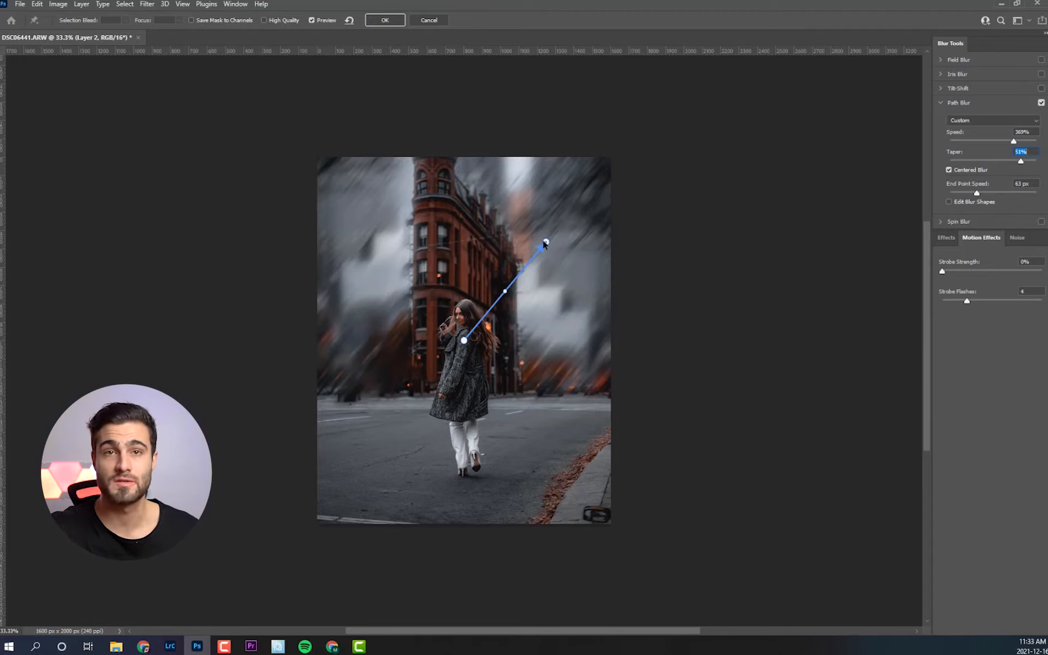
click(949, 169)
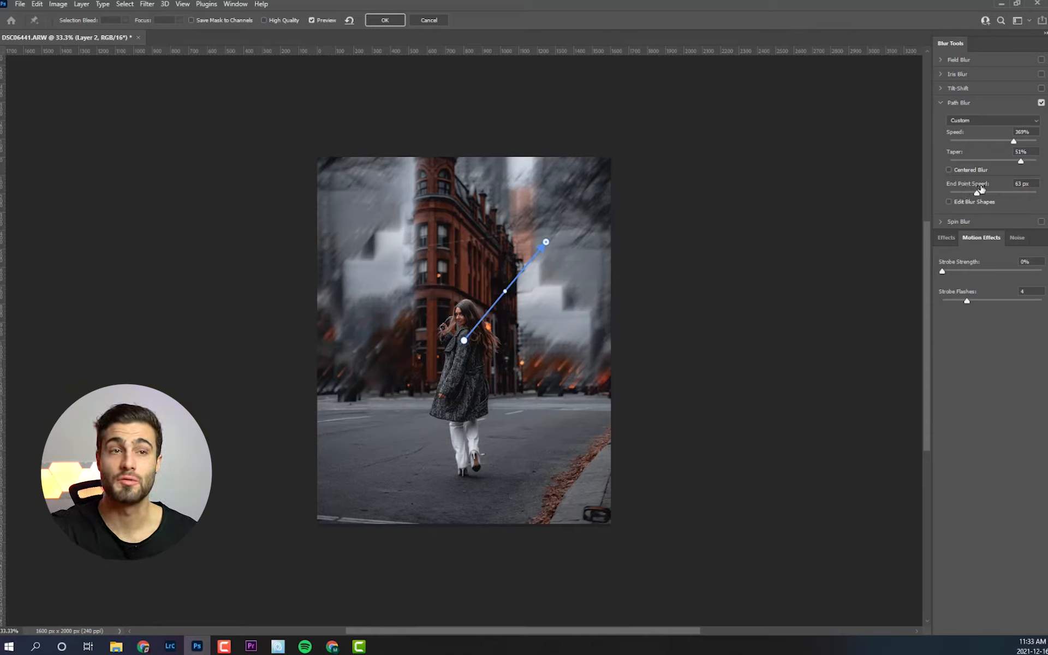
click(949, 202)
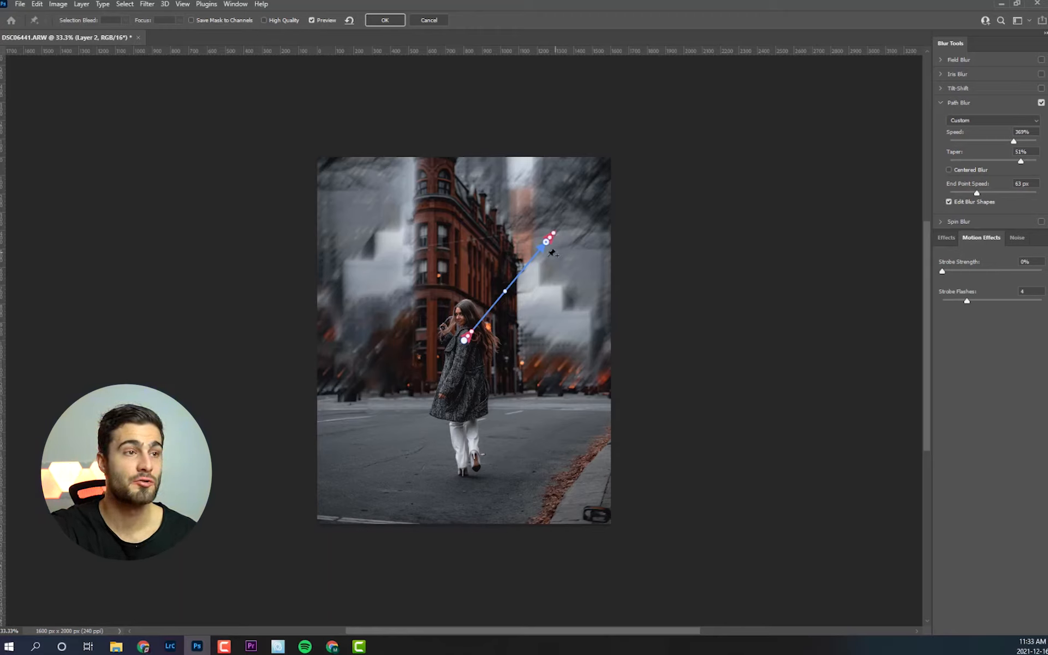
drag(554, 233, 597, 176)
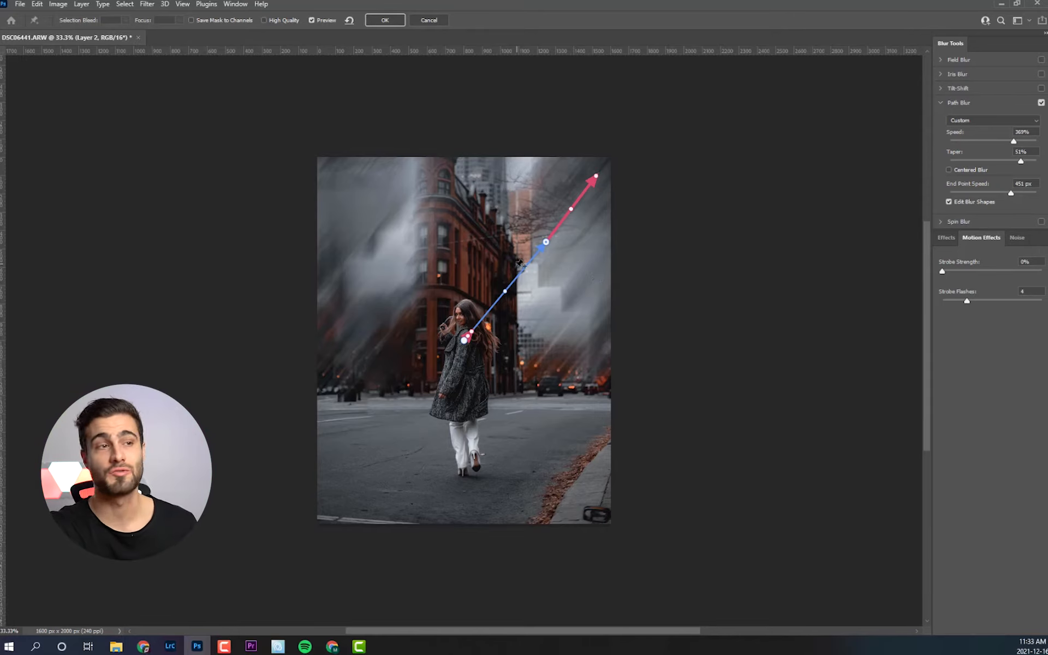
key(ctrl+z)
key(ctrl+shift+z)
key(ctrl+z)
key(ctrl+shift+z)
key(ctrl+z)
key(ctrl+shift+z)
click(431, 21)
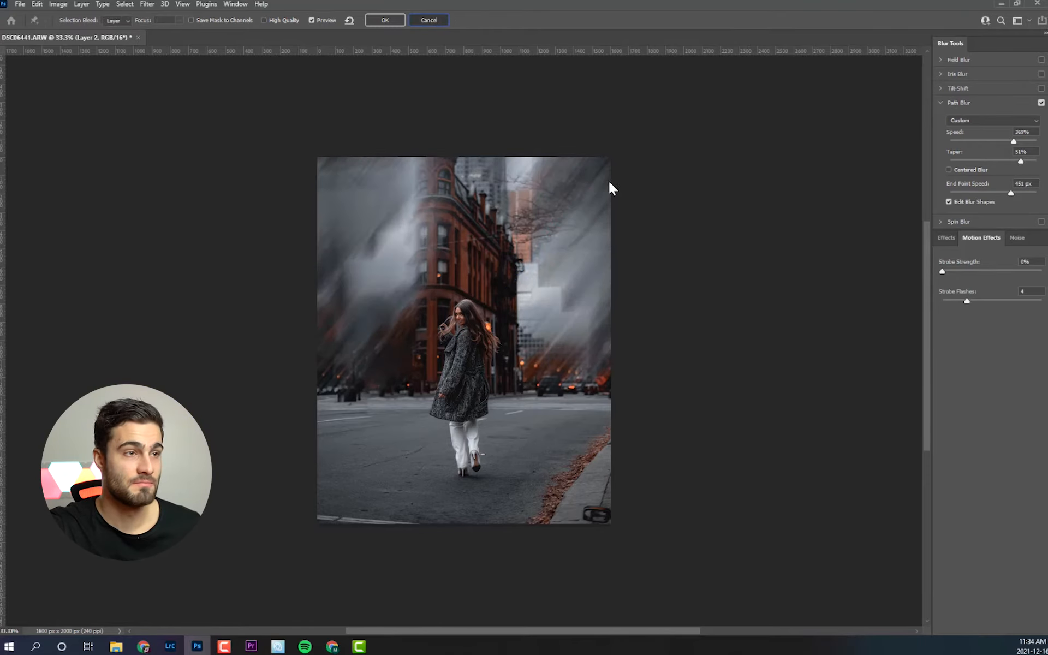
Step: Start a Path Blur on Layer 2 with a vertical upward path, Speed 411%, and Centered Blur and Edit Blur Shapes off
click(147, 4)
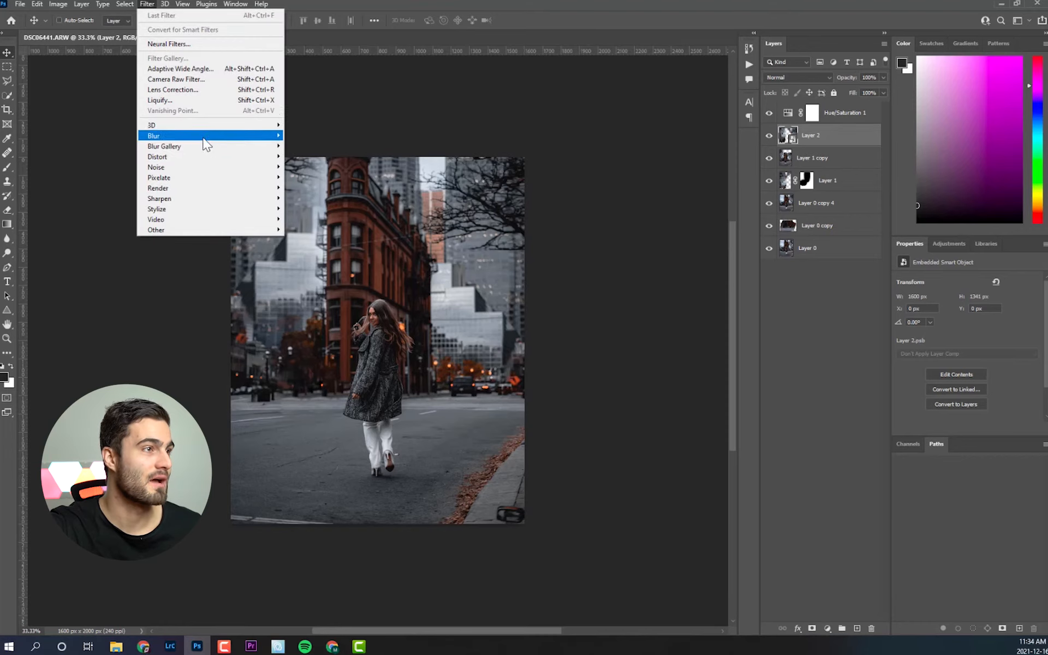
mouse_move(206, 147)
click(314, 179)
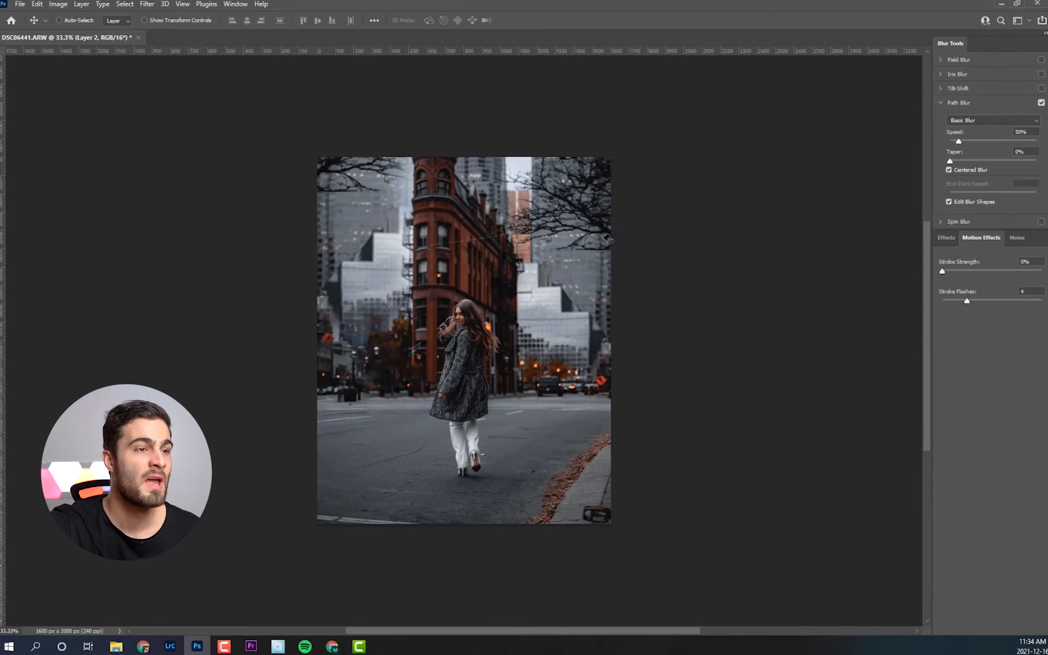
click(948, 202)
drag(487, 340, 465, 256)
drag(959, 140, 1021, 141)
click(948, 170)
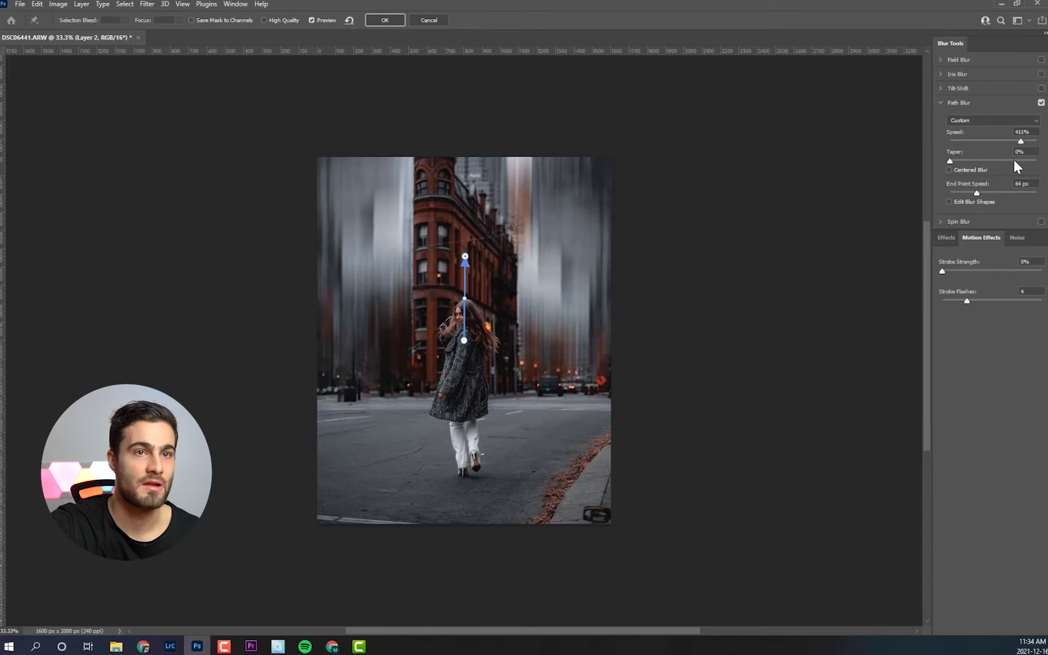
Step: Set the Path Blur's Taper to 18% and raise its Speed to about 465%
click(1014, 160)
drag(1008, 162, 985, 161)
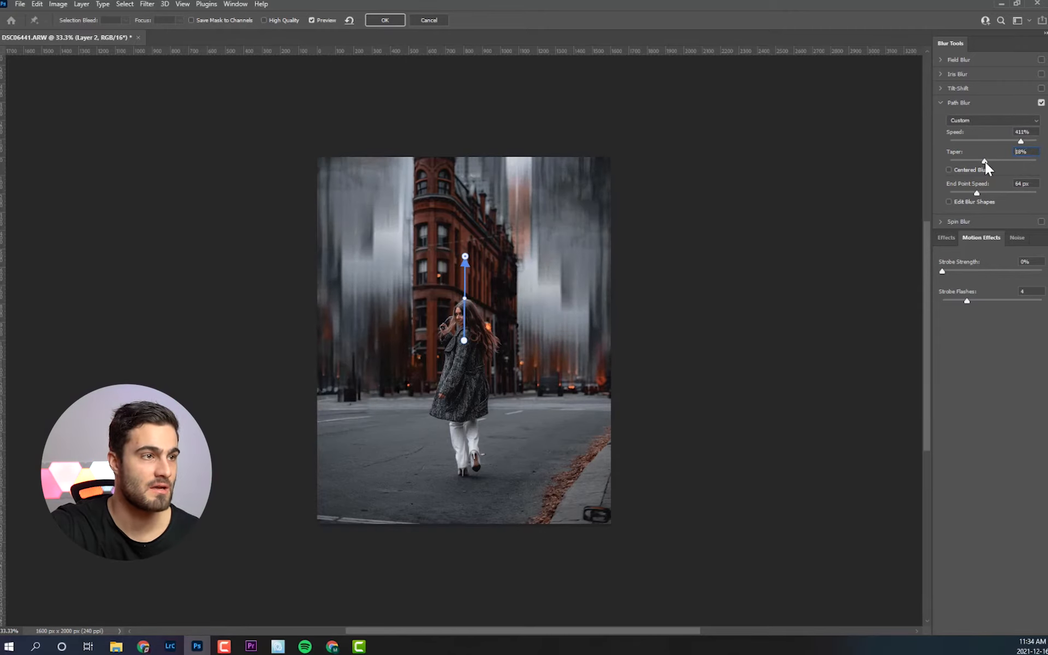
drag(1021, 141, 1031, 141)
Step: Check the reference edit in Lightroom Classic, return to Photoshop, enable Edit Blur Shapes and extend the path's end point speed to 122 px
click(169, 646)
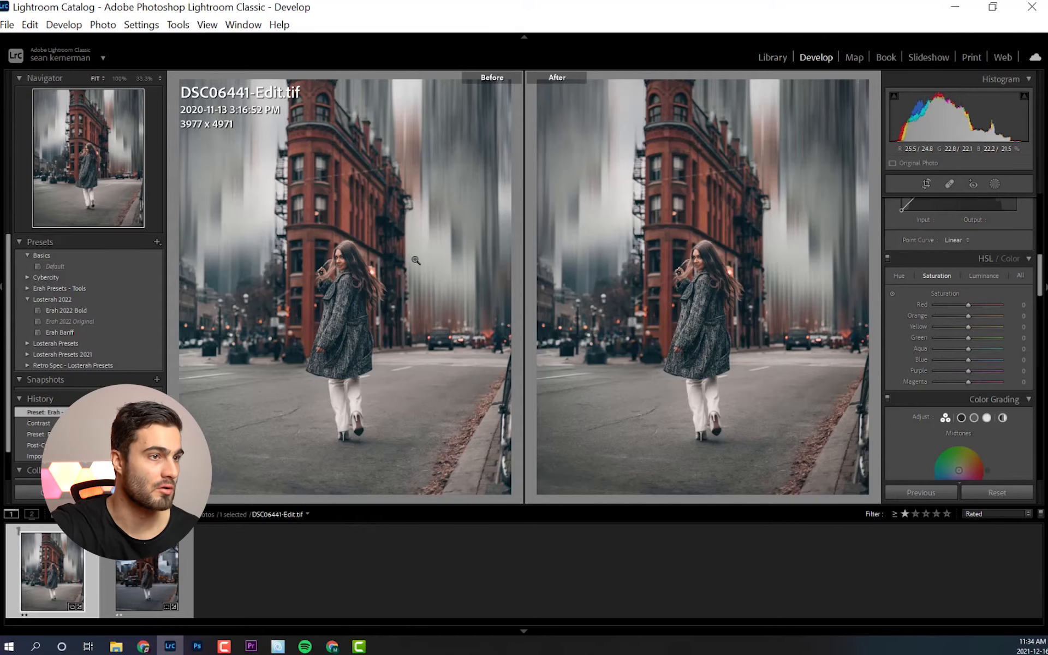
click(198, 646)
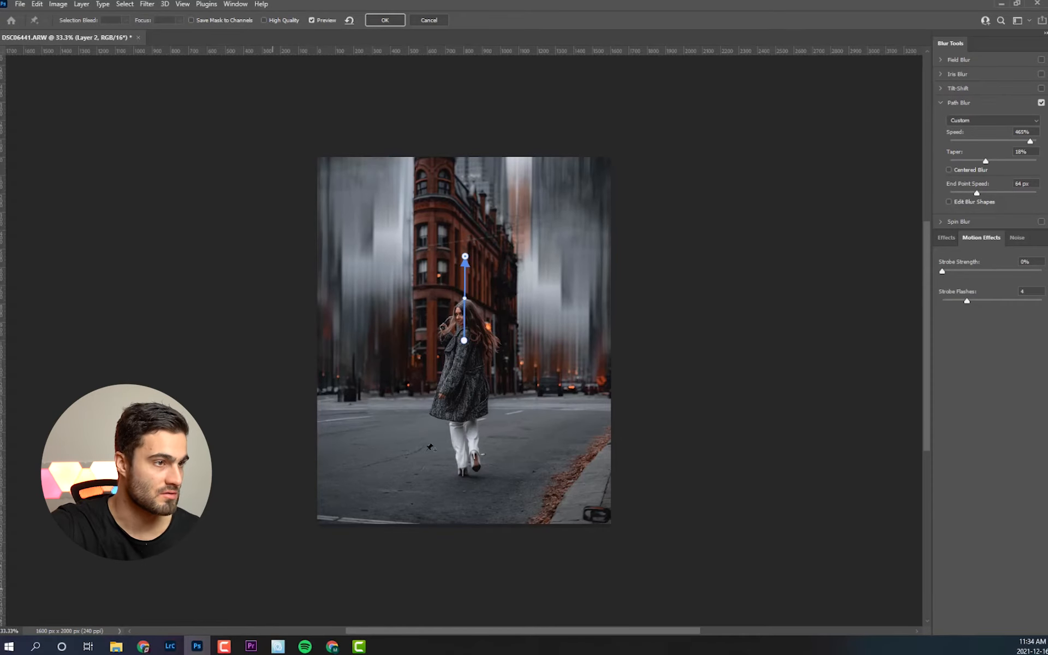
click(949, 202)
drag(465, 247, 466, 238)
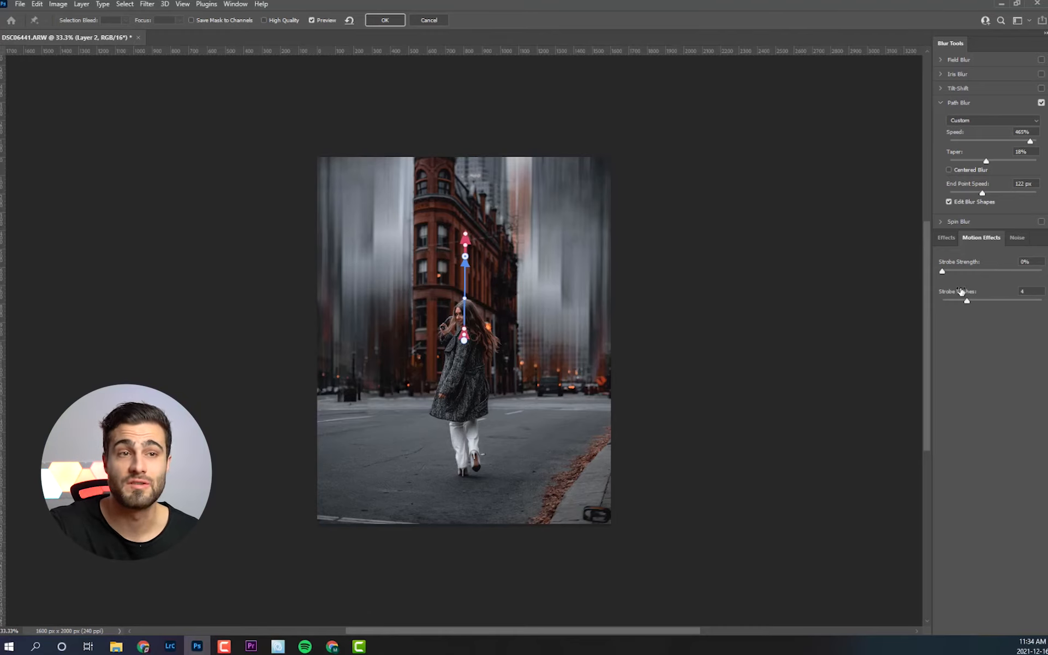
Step: Try a Strobe Strength of 64% with 23 Strobe Flashes, then undo the flashes change
click(1007, 272)
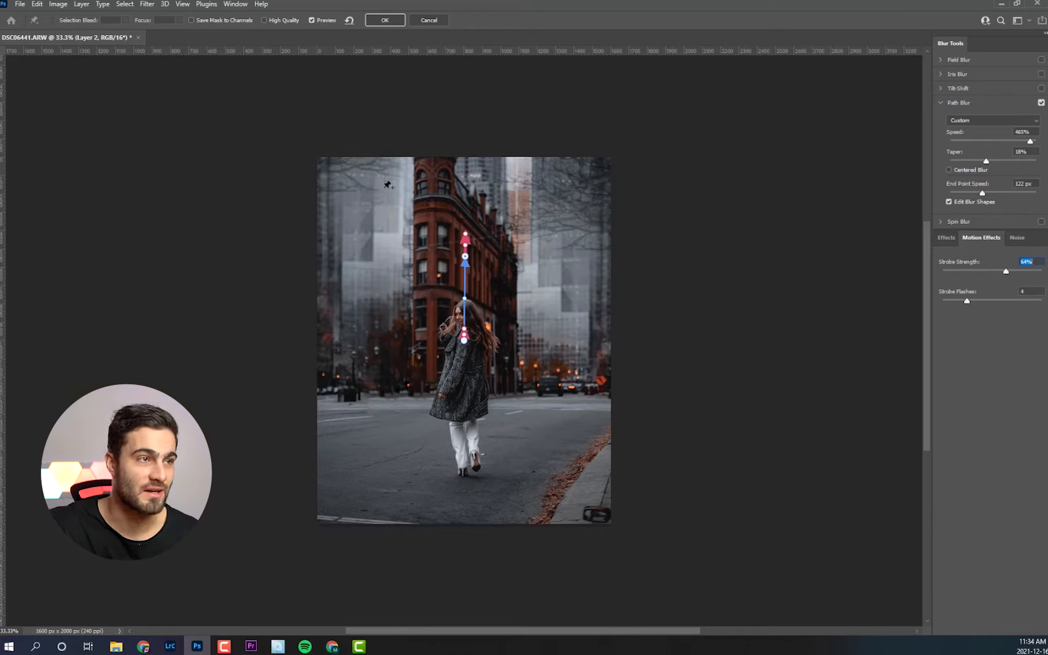
click(999, 300)
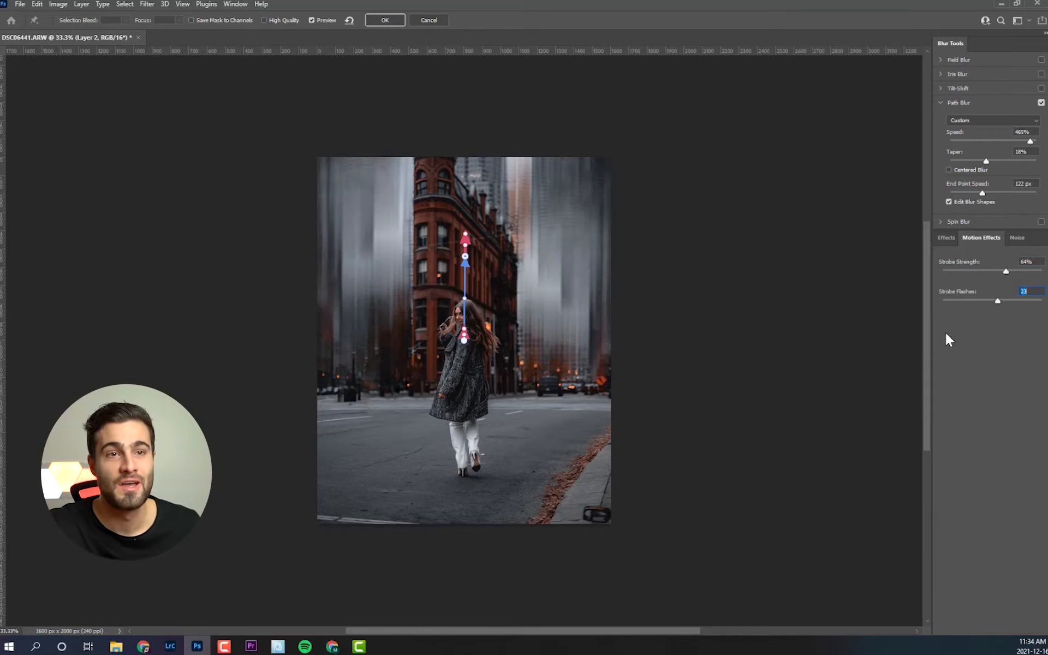
key(ctrl+z)
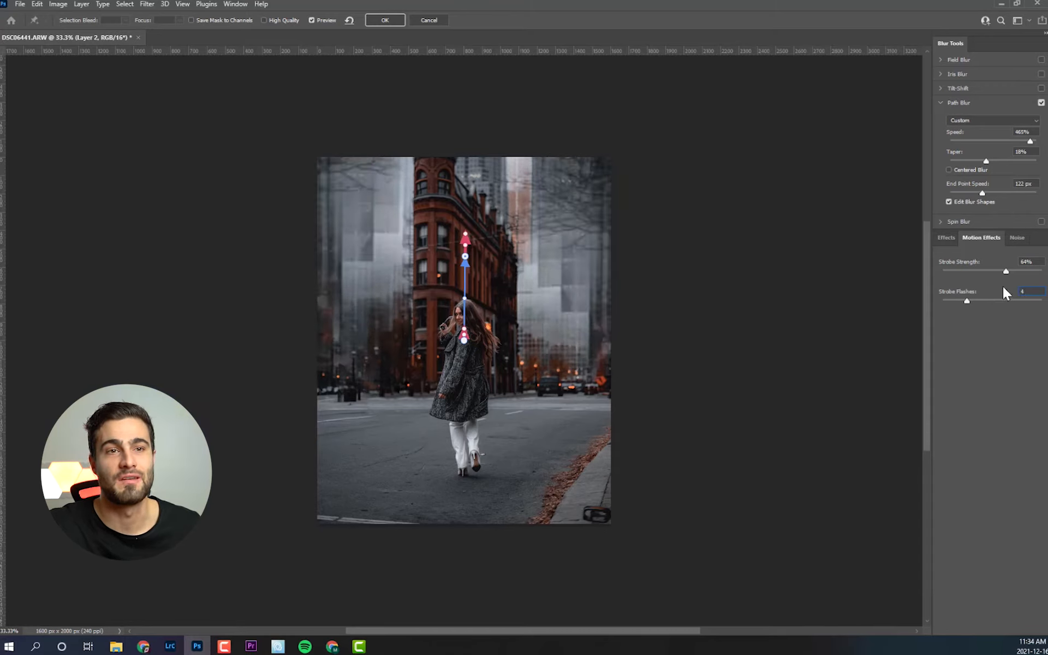
Step: Reduce the Strobe Strength to a low value below 25% and apply the Path Blur to Layer 2
drag(978, 271, 960, 271)
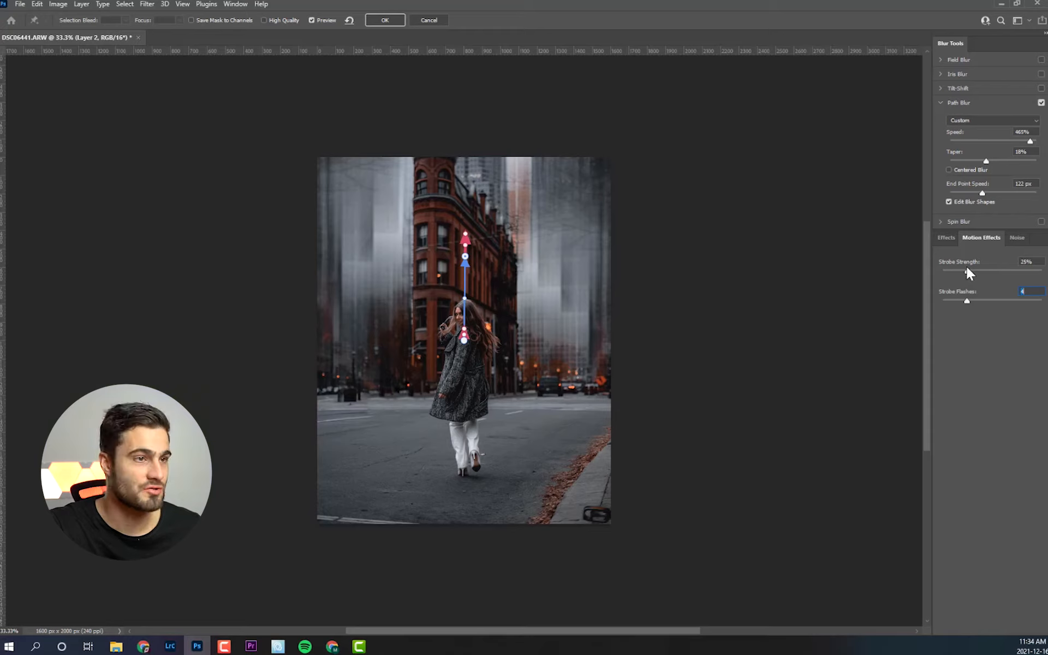
mouse_move(966, 271)
mouse_down()
mouse_move(936, 273)
mouse_move(952, 271)
mouse_up()
key(Return)
Step: Hide and show Layer 2 to compare the blur, then try duplicating the layer and undo the duplicate
click(769, 136)
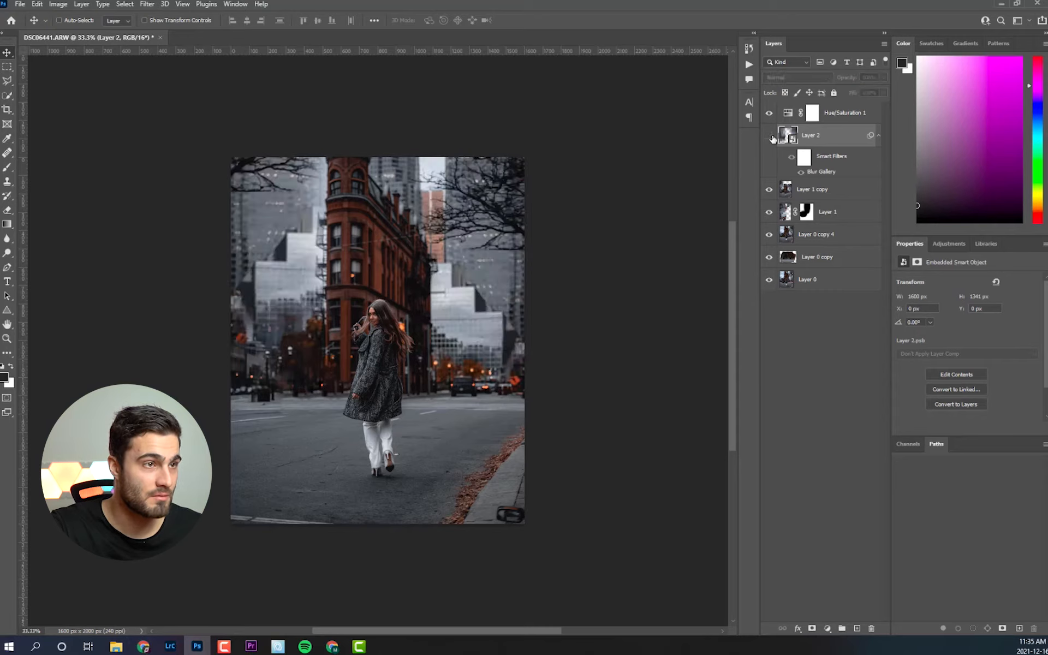
click(769, 135)
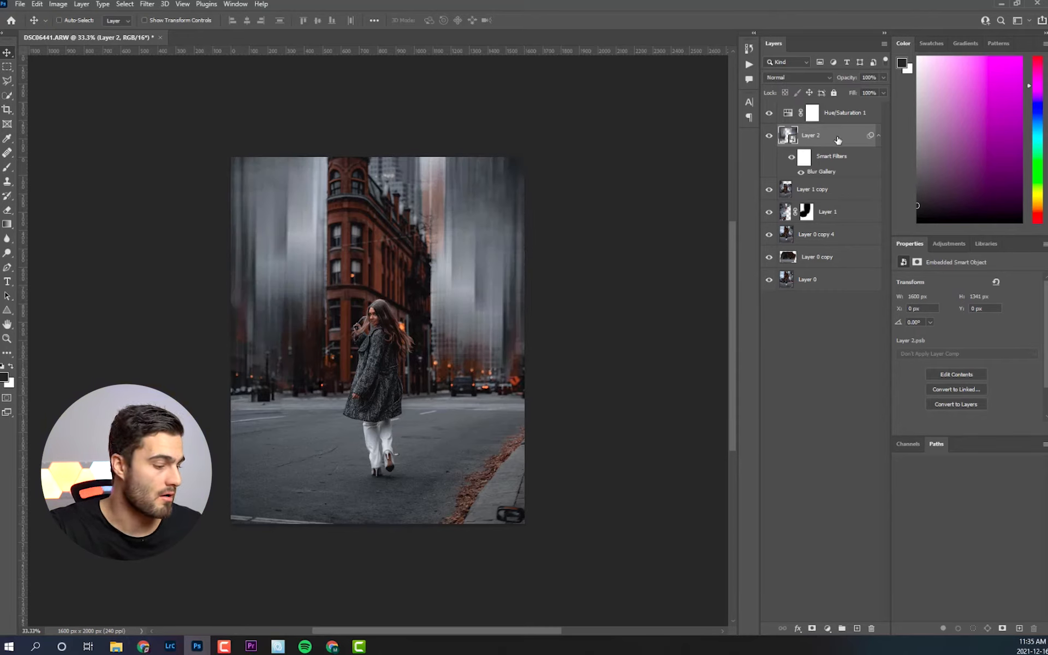
key(ctrl+j)
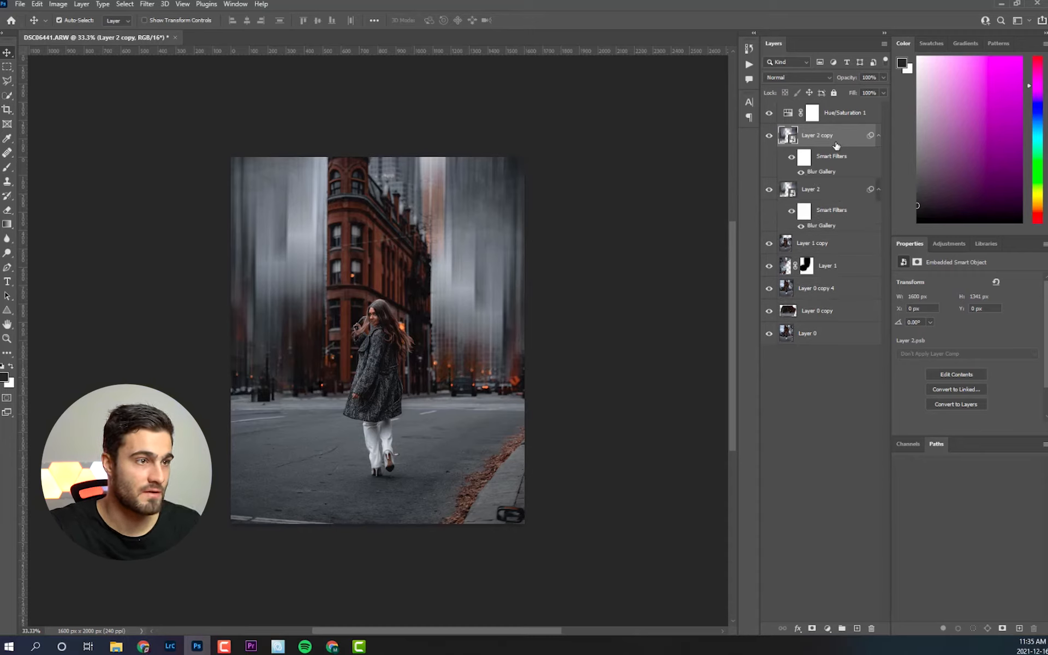
key(ctrl+z)
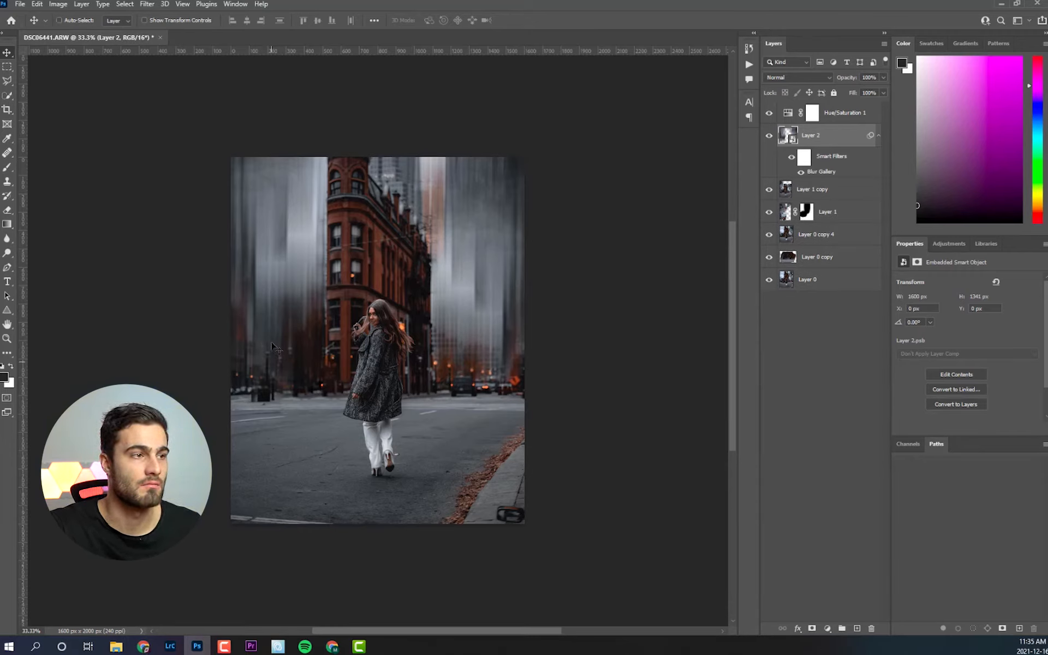
Step: Check the reference edit in Lightroom Classic, return to Photoshop and toggle Layer 2's visibility to compare the blurred background
click(170, 646)
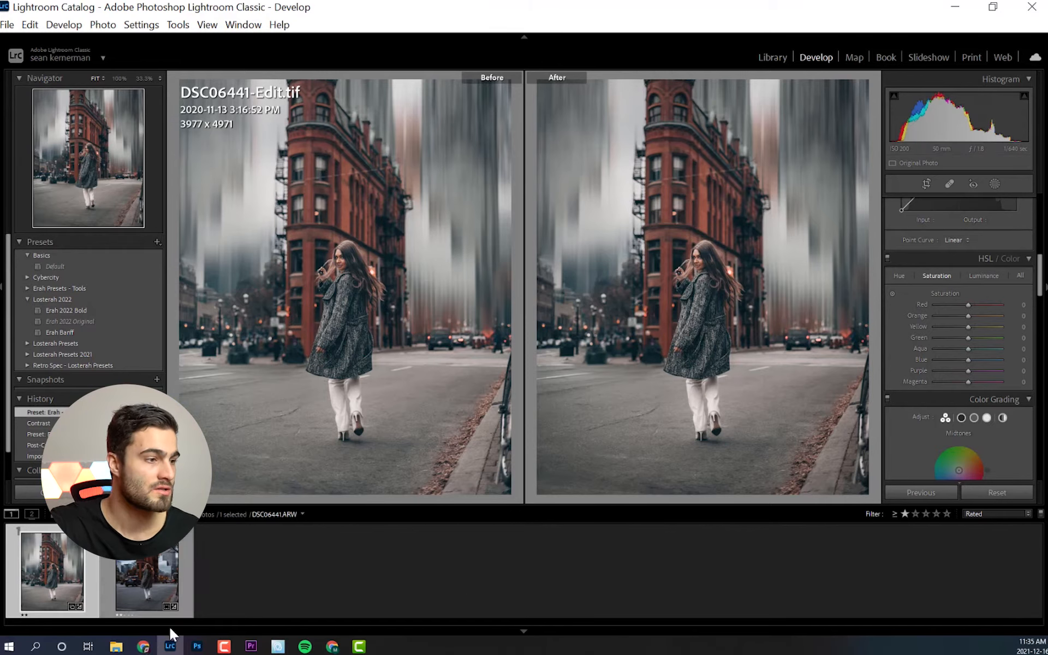
click(197, 646)
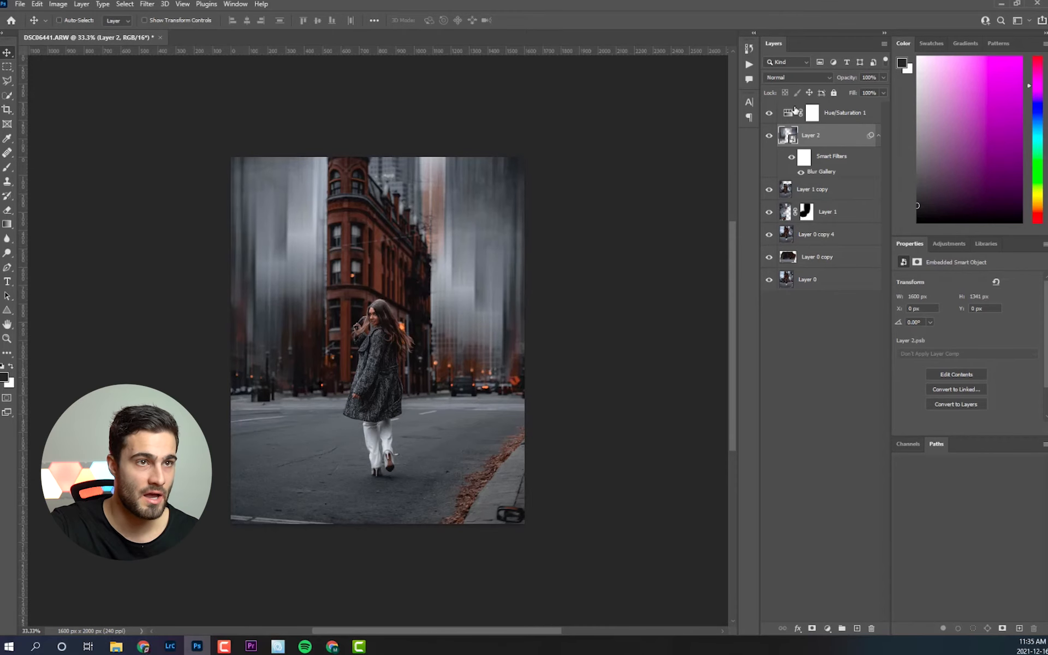
click(769, 137)
click(769, 136)
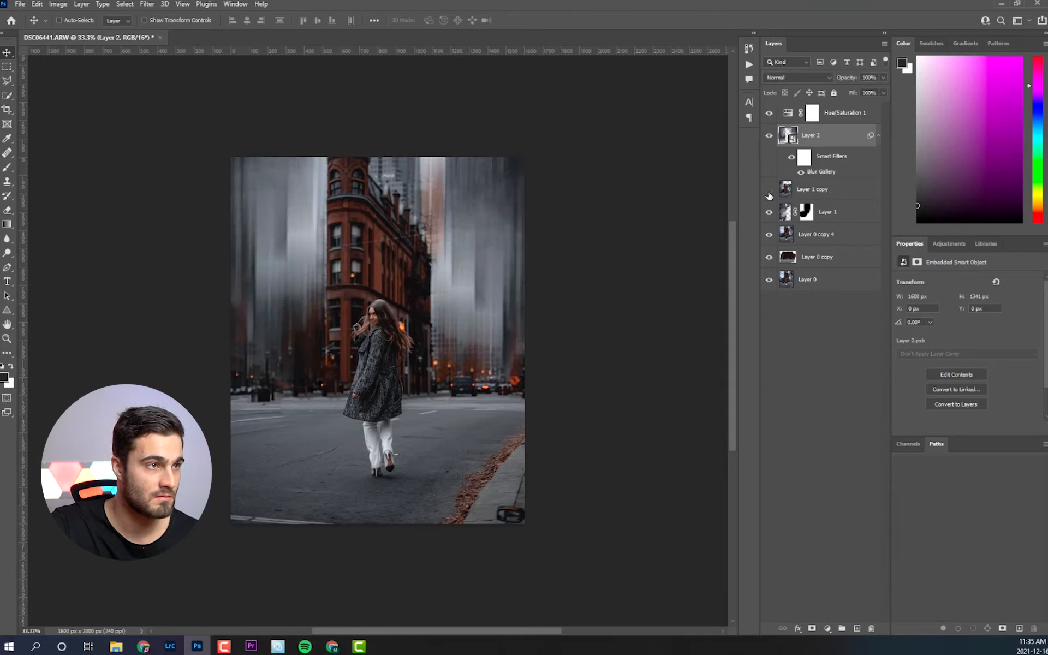
Step: Invert the colours of the blurred Layer 2 and invert them back
key(ctrl+i)
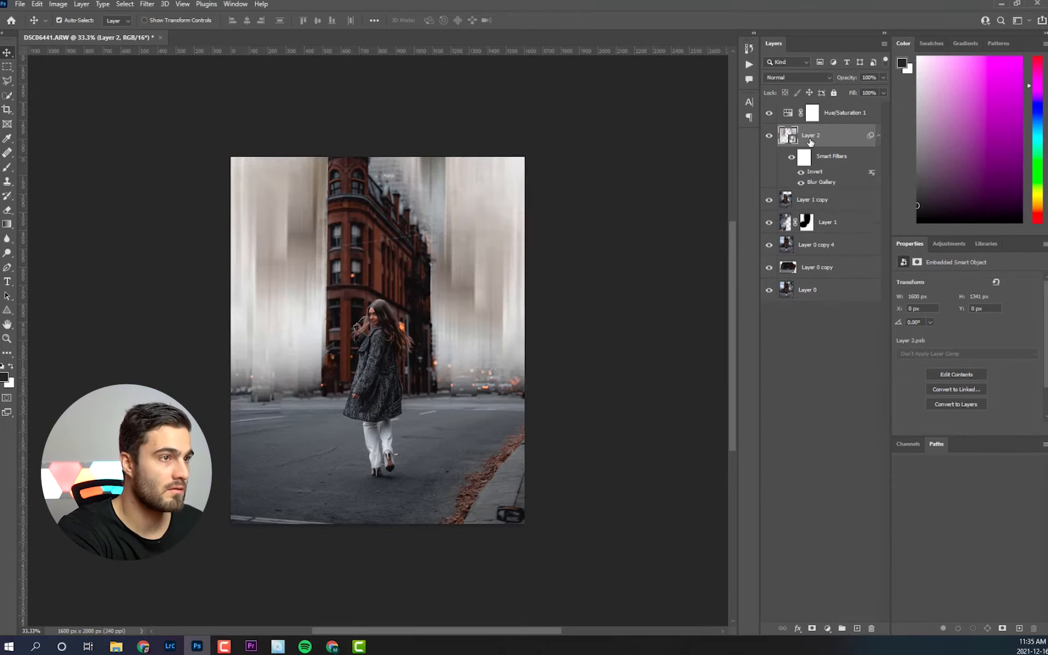
key(ctrl+i)
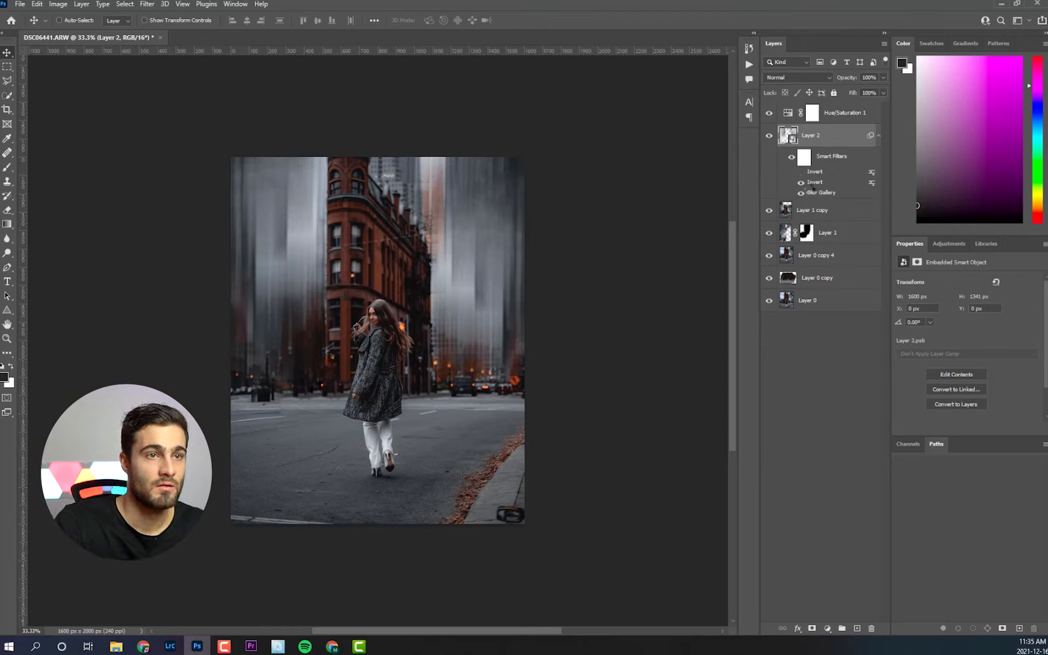
Step: Delete the Invert smart filters from Layer 2, keeping only the Blur Gallery filter
right_click(814, 182)
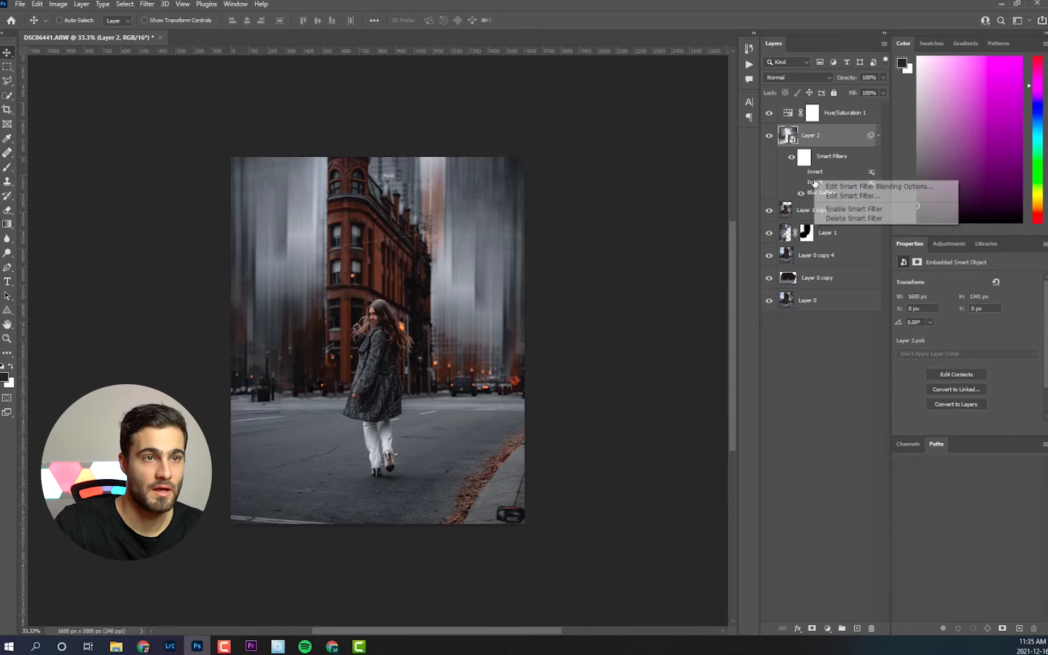
right_click(821, 172)
click(838, 210)
Step: Edit Layer 2's Path Blur, set the Taper to 0% and apply it
double_click(845, 172)
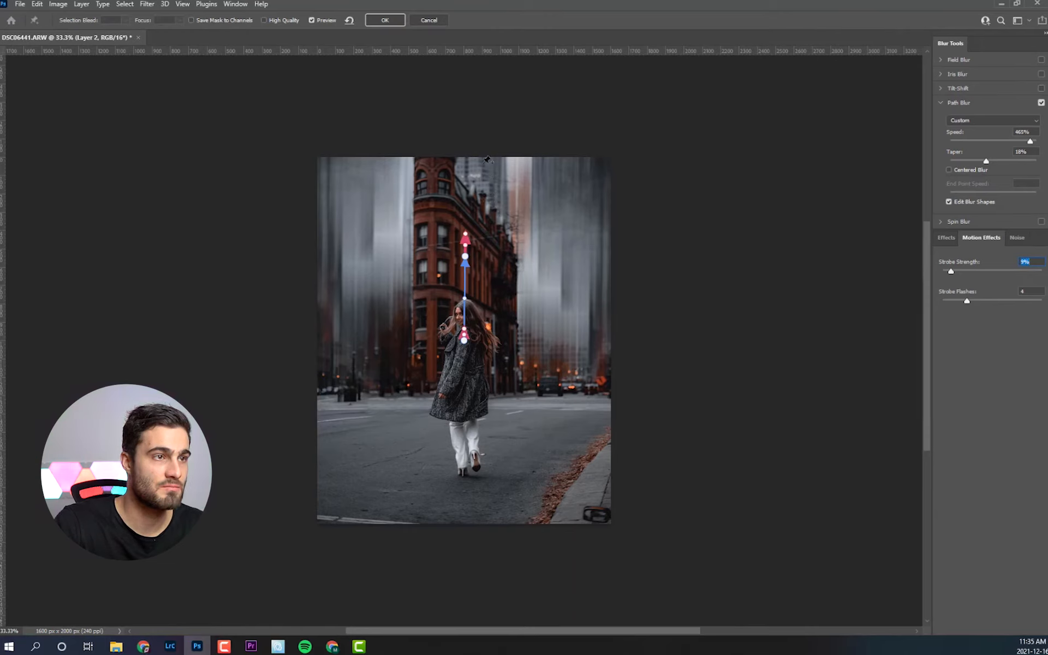
drag(986, 161, 929, 159)
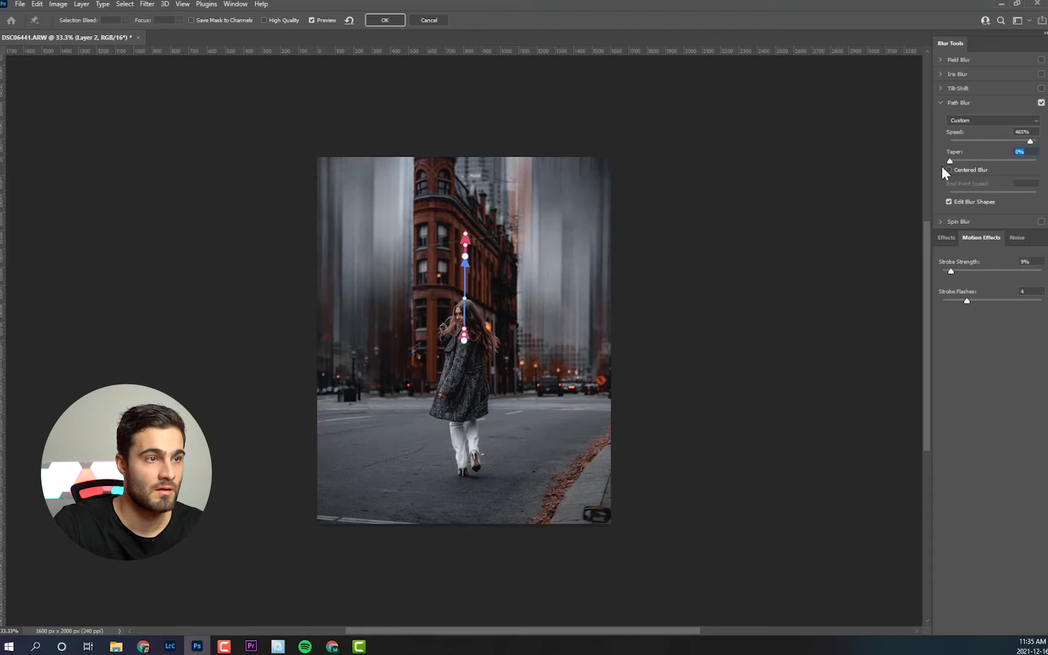
click(389, 20)
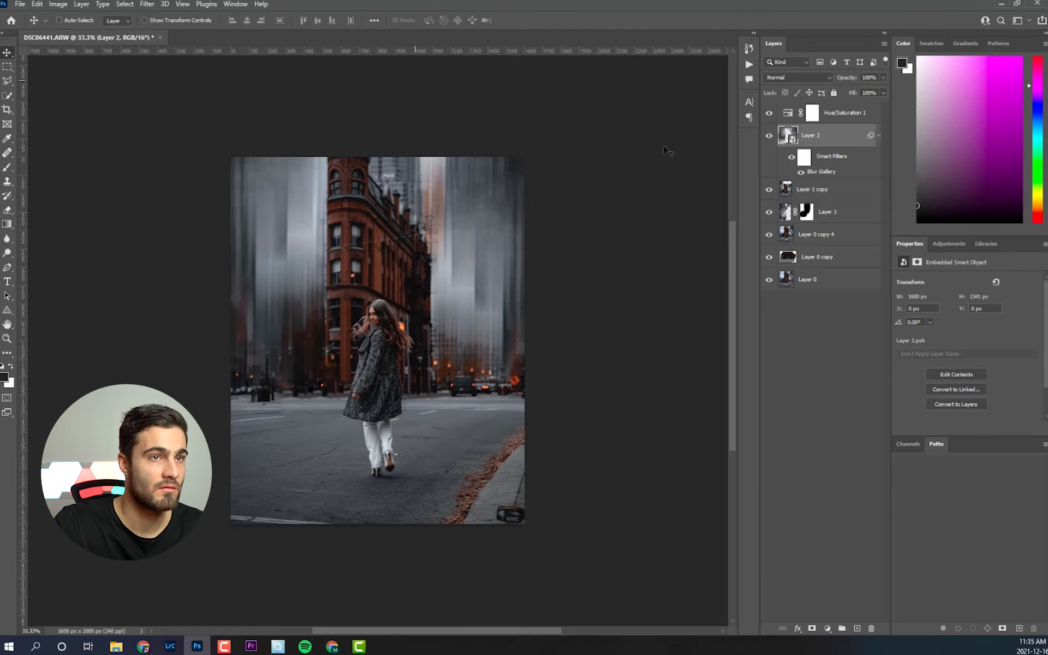
Step: Hide Layer 2, group the layers from Layer 1 down to Layer 0 and hide the group
click(770, 136)
click(807, 191)
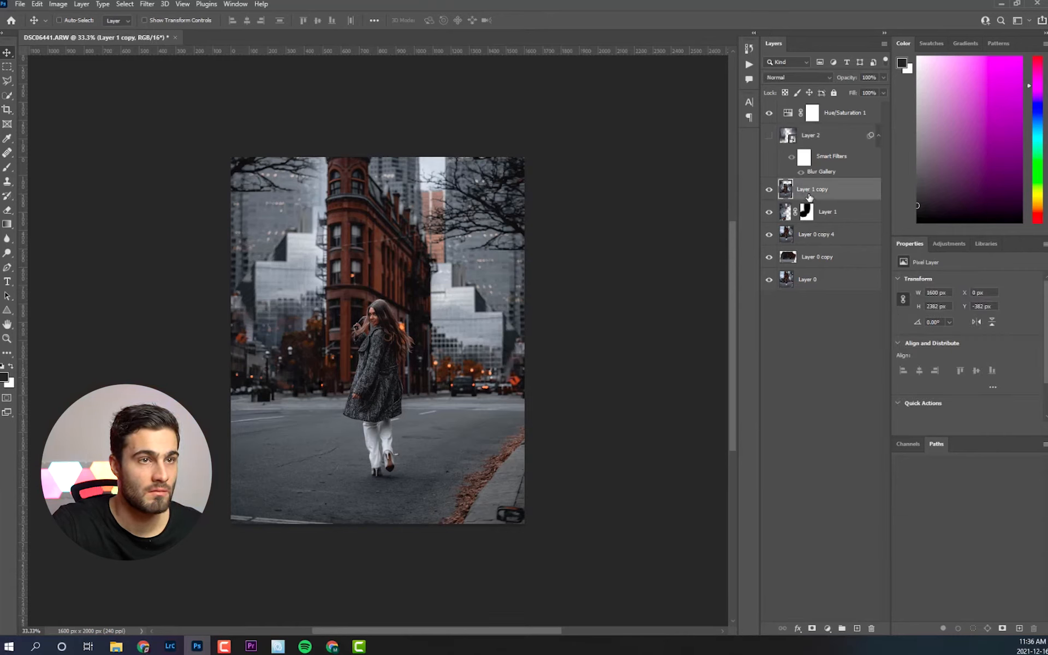
click(829, 214)
shift+click(851, 280)
drag(851, 281, 843, 628)
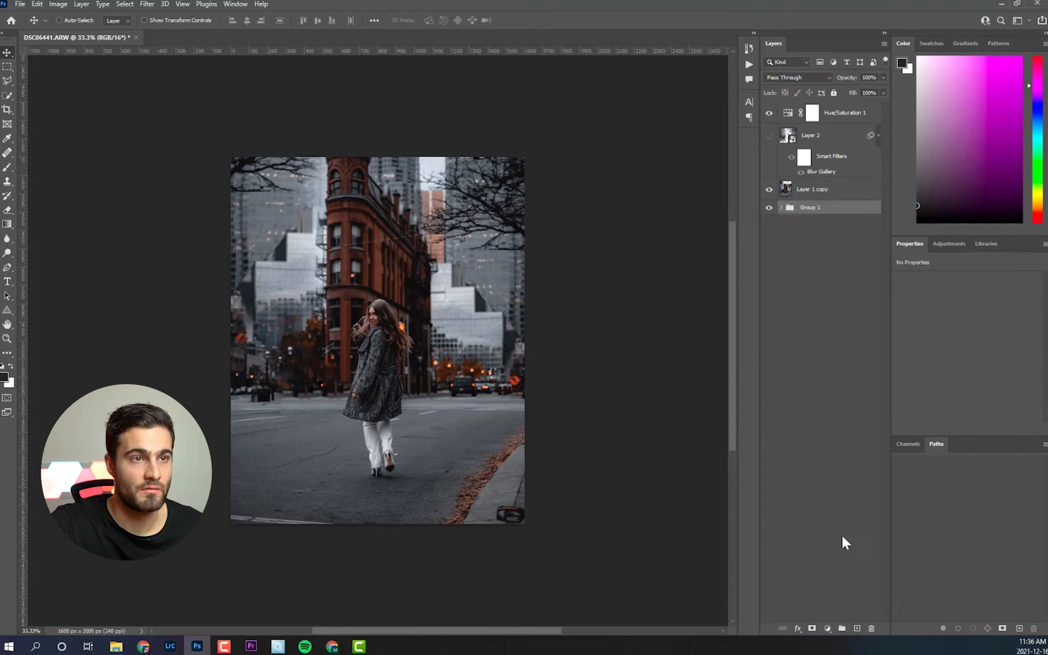
click(769, 207)
Step: Load Layer 2's outline as a selection, refine it along the brick building's edge and copy that area of Layer 1 copy to a new layer
click(811, 190)
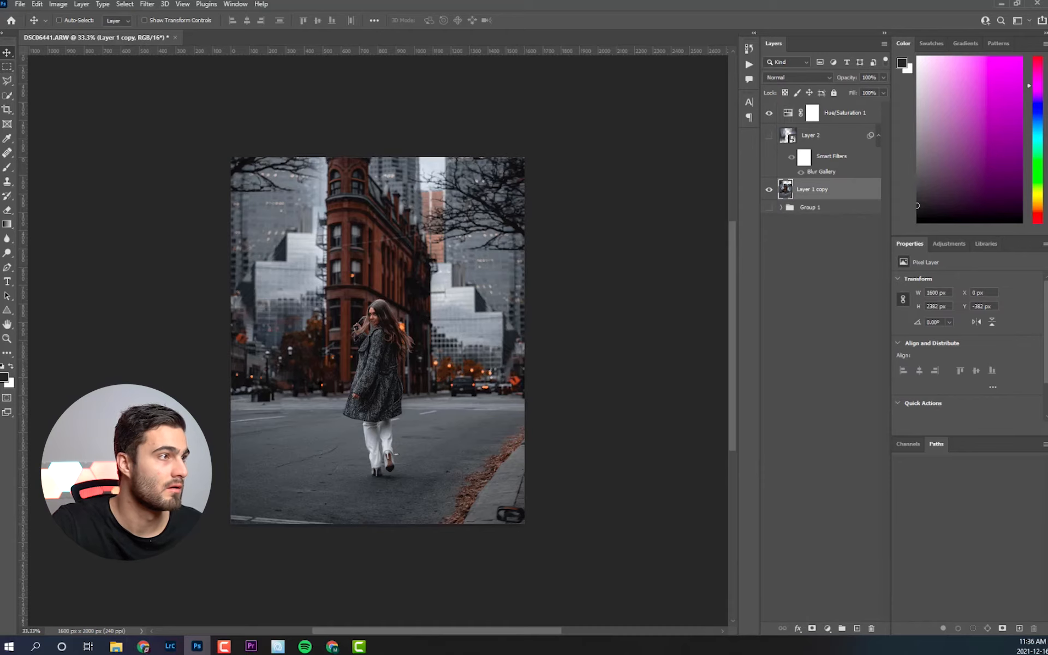
ctrl+click(786, 137)
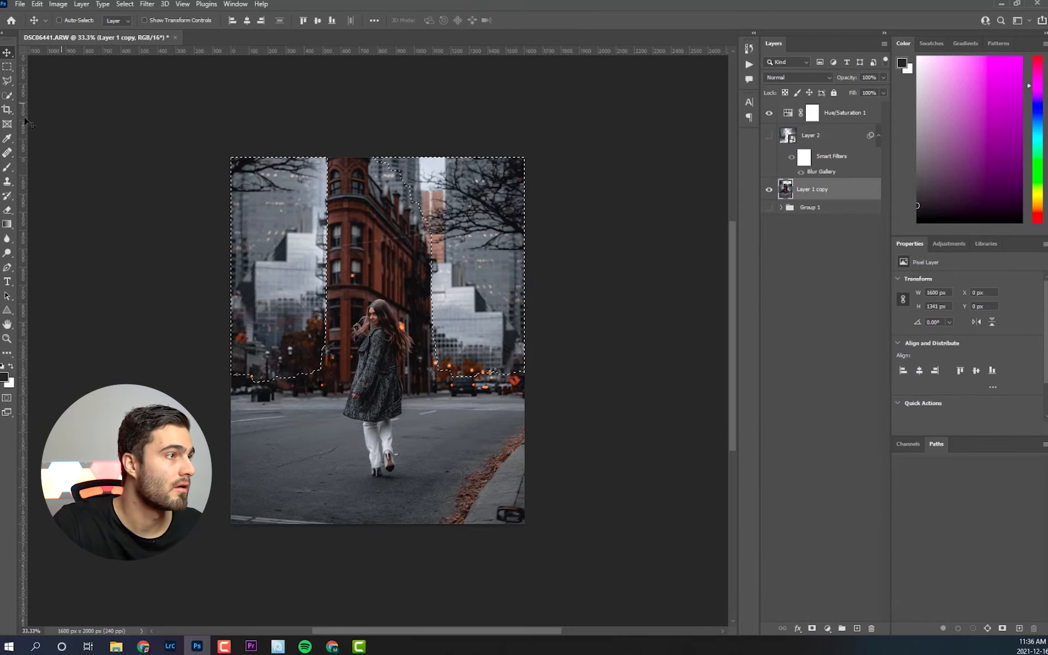
click(8, 95)
mouse_move(382, 166)
mouse_down()
mouse_move(418, 211)
mouse_move(437, 267)
mouse_up()
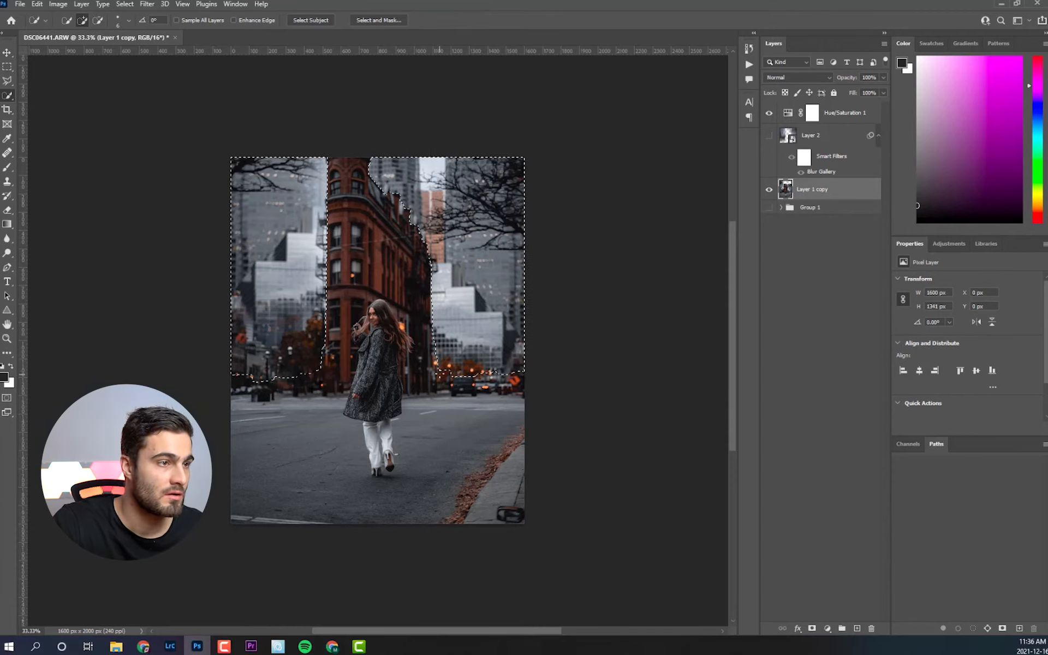
key(ctrl+j)
Step: Select the blurred Layer 2 and make it visible again
right_click(846, 156)
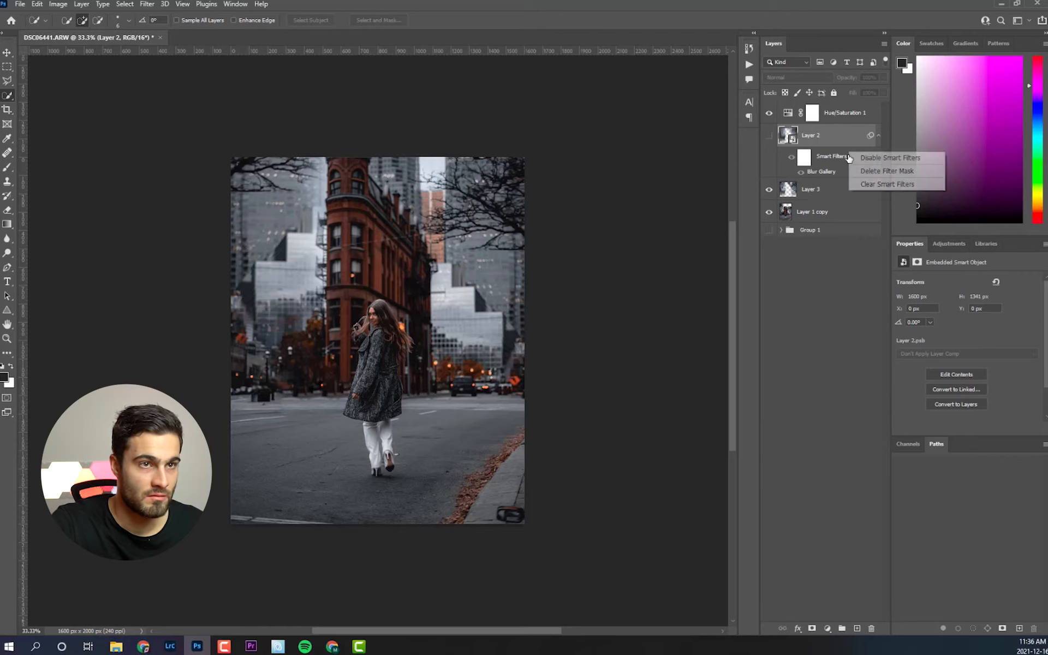
click(830, 158)
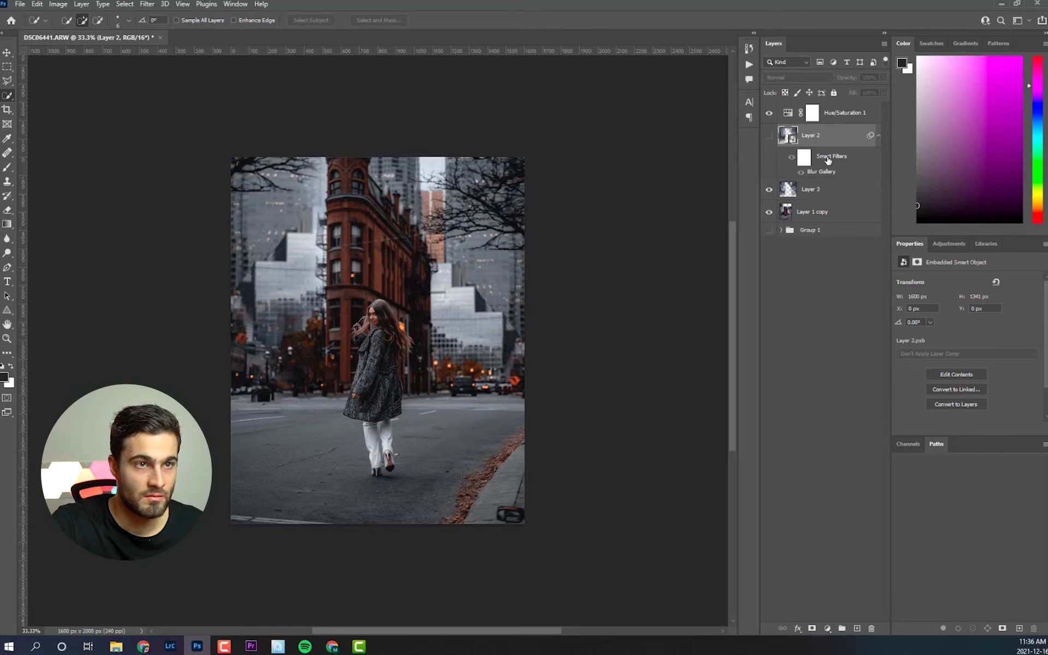
click(769, 135)
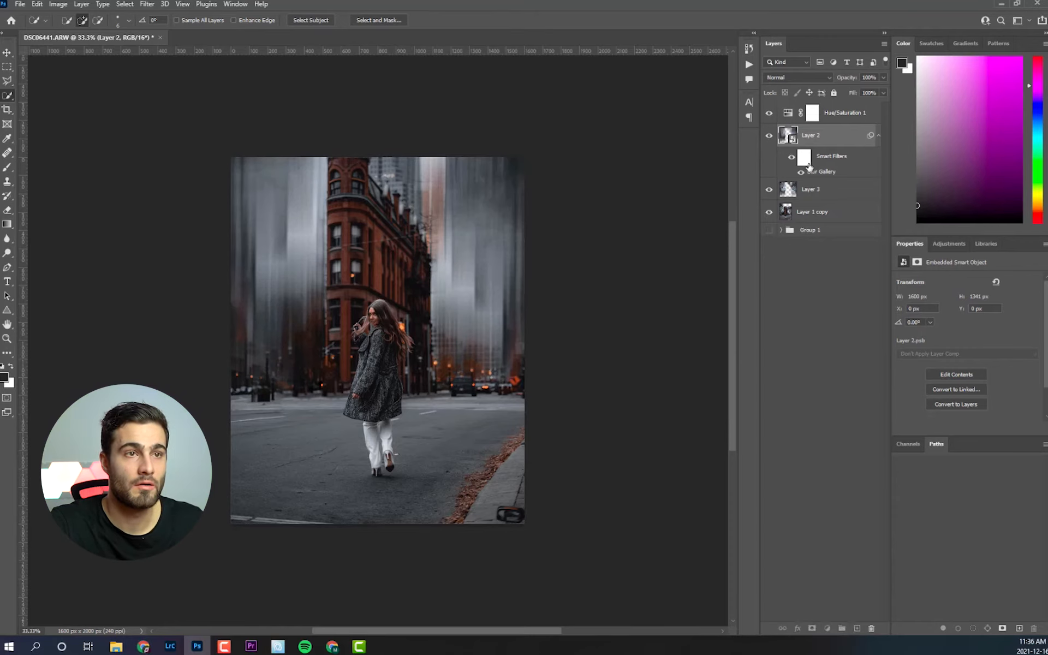
Step: Try duplicating Layer 2 with its smart filter and hiding the copy, and undo the duplicate
click(809, 163)
key(ctrl+j)
click(770, 137)
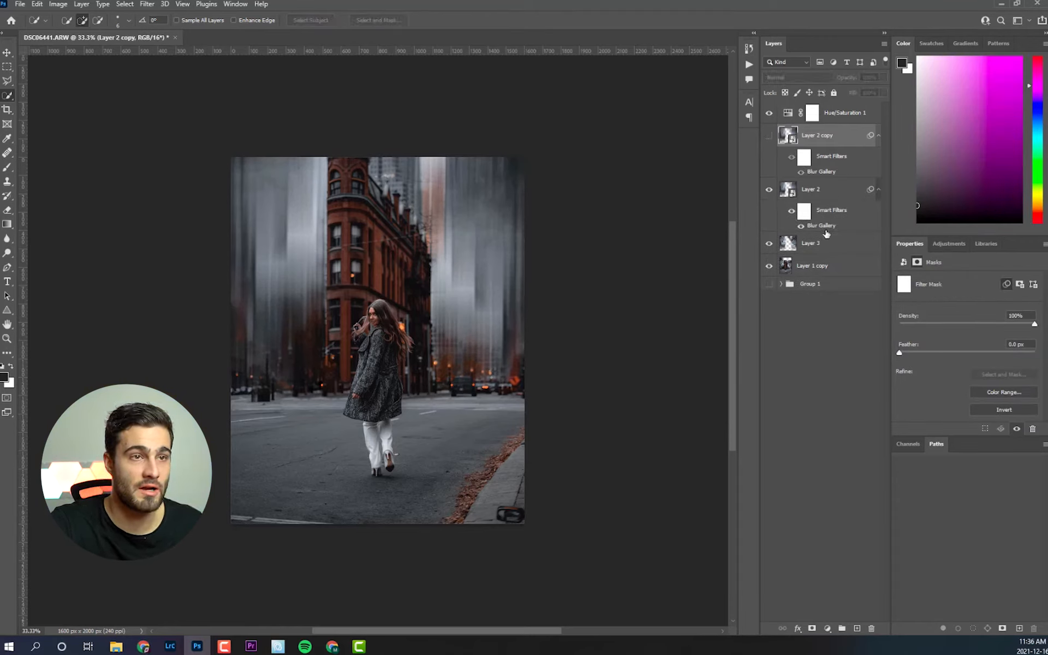
click(804, 157)
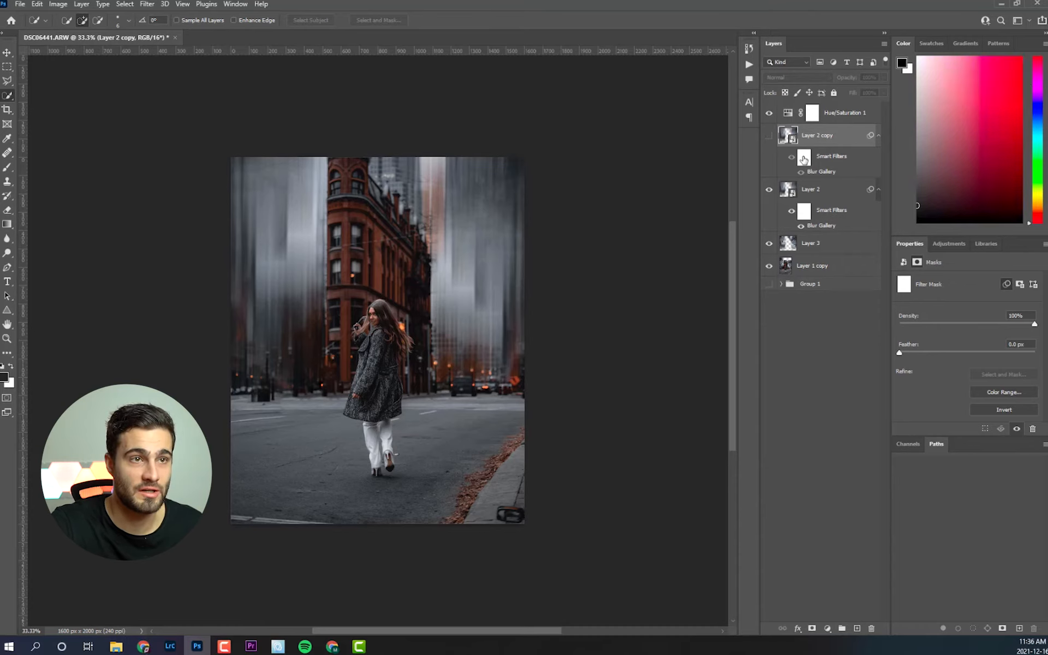
key(ctrl+z)
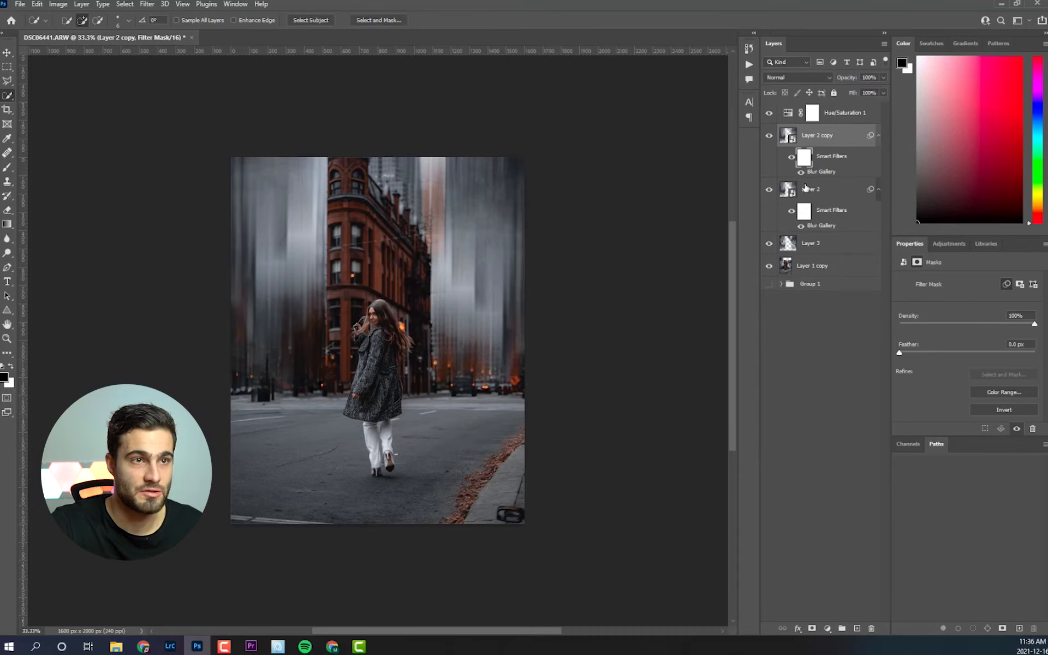
key(ctrl+z)
Step: Paste a copy of the blurred Layer 2 directly above Layer 3, cancelling the Color Balance adjustment
click(806, 159)
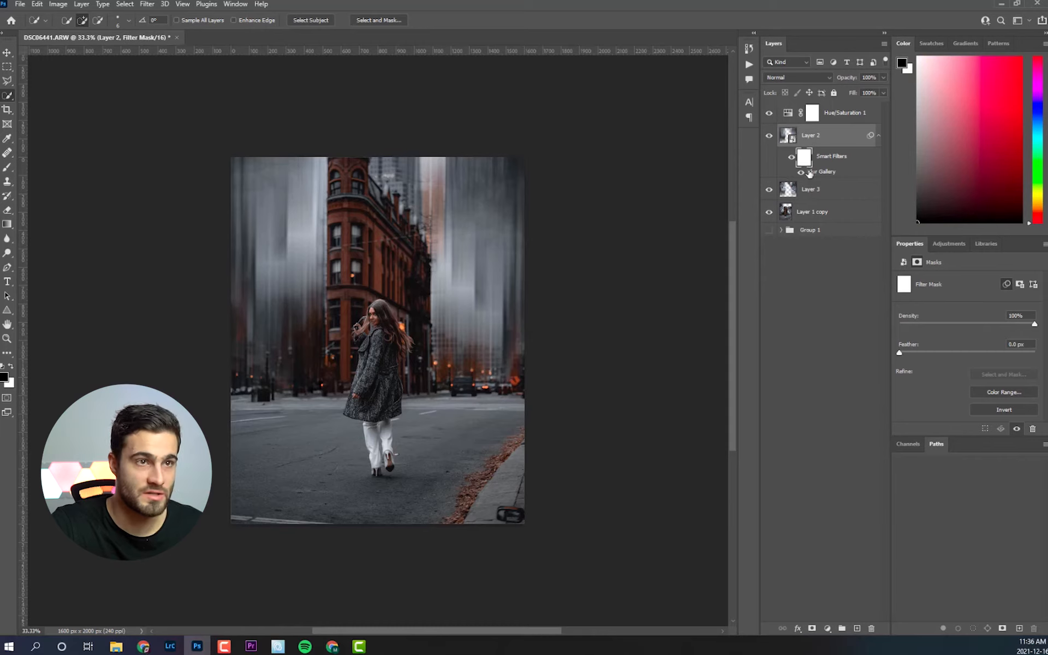
click(826, 191)
key(ctrl+b)
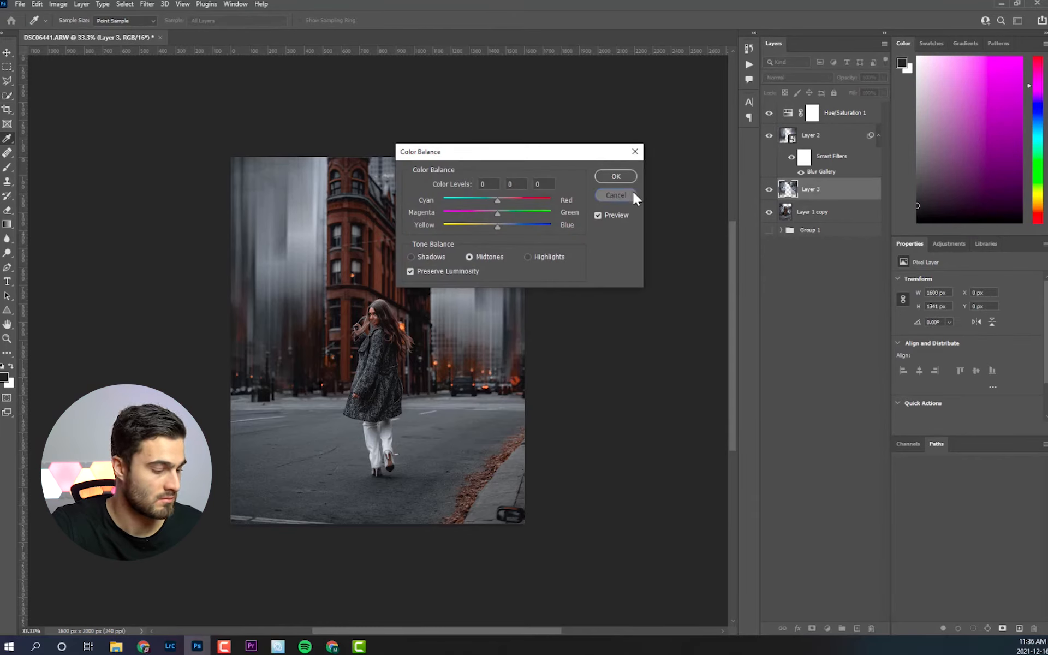
click(616, 195)
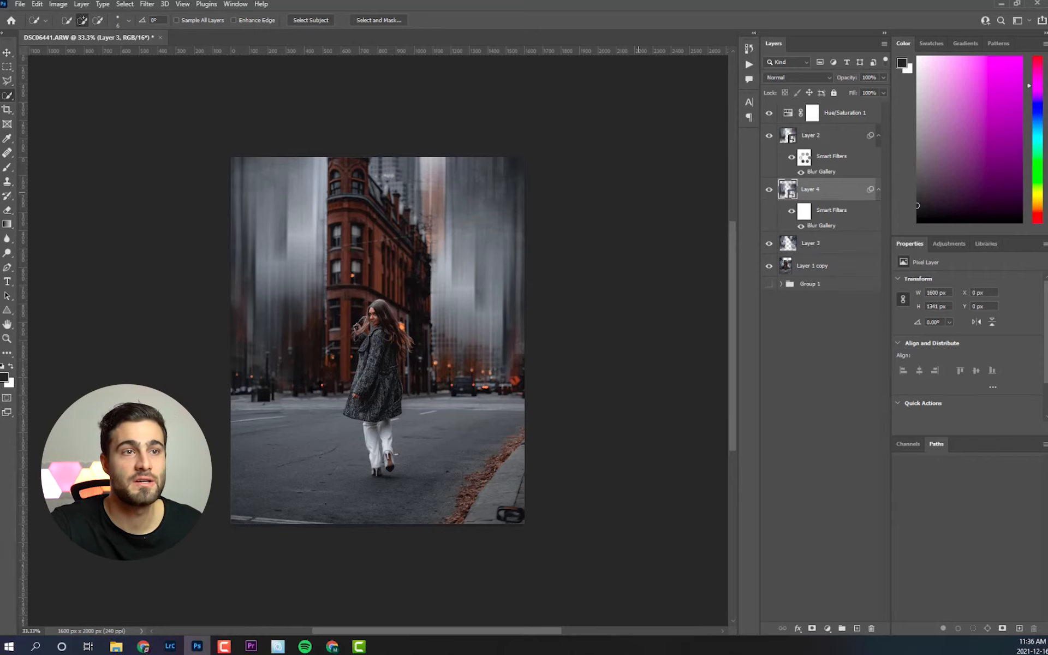
Step: Hide Layer 2 and review the Path Blur settings of Layer 4 without changing them
click(805, 157)
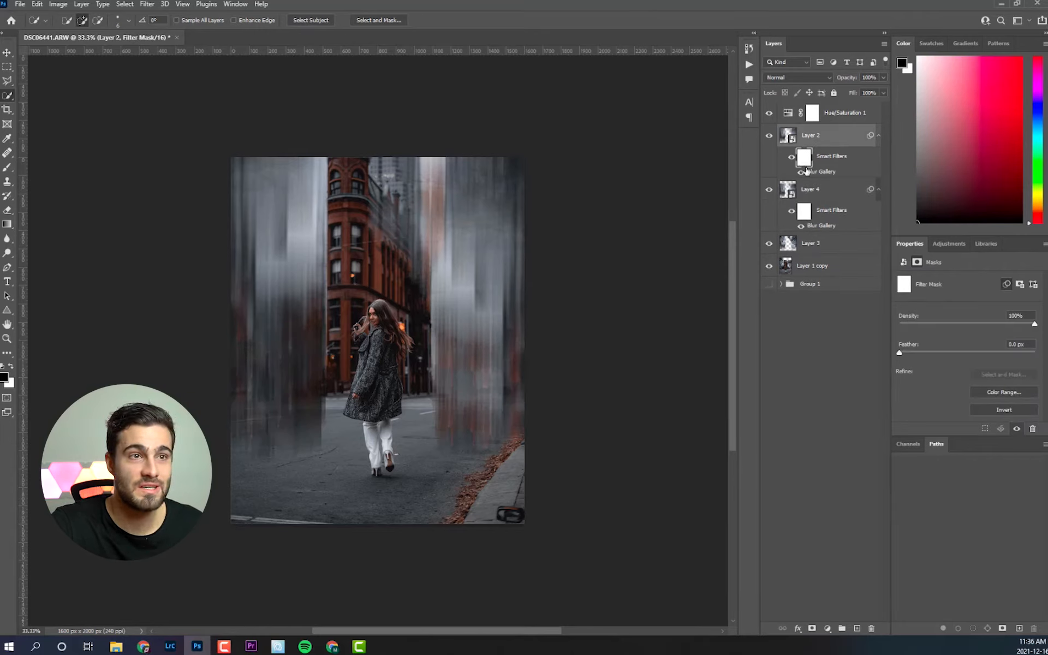
click(769, 136)
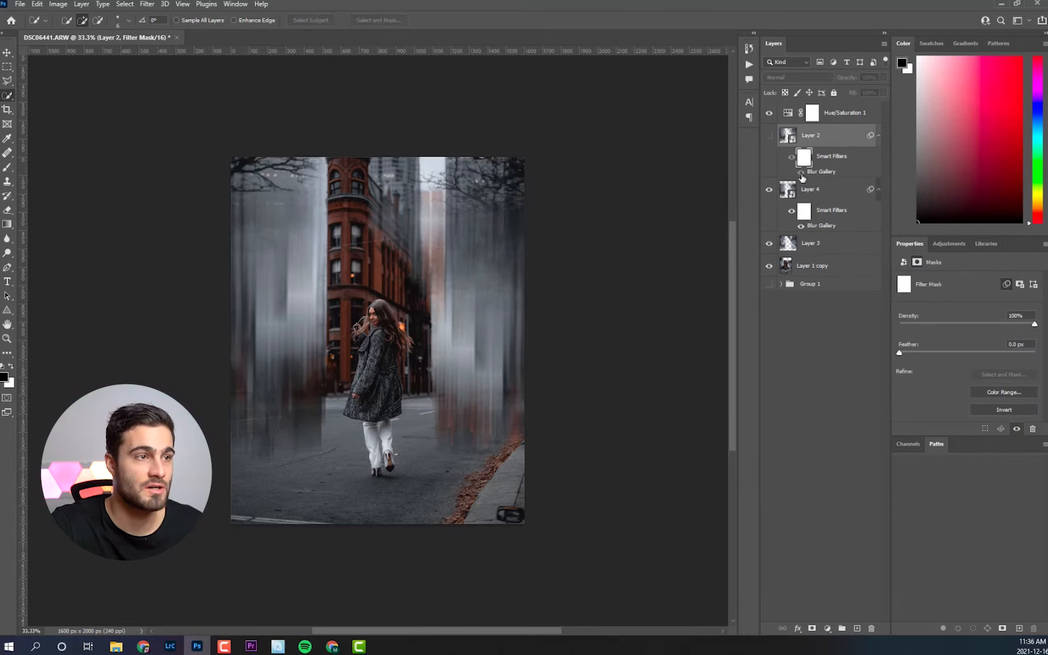
double_click(822, 225)
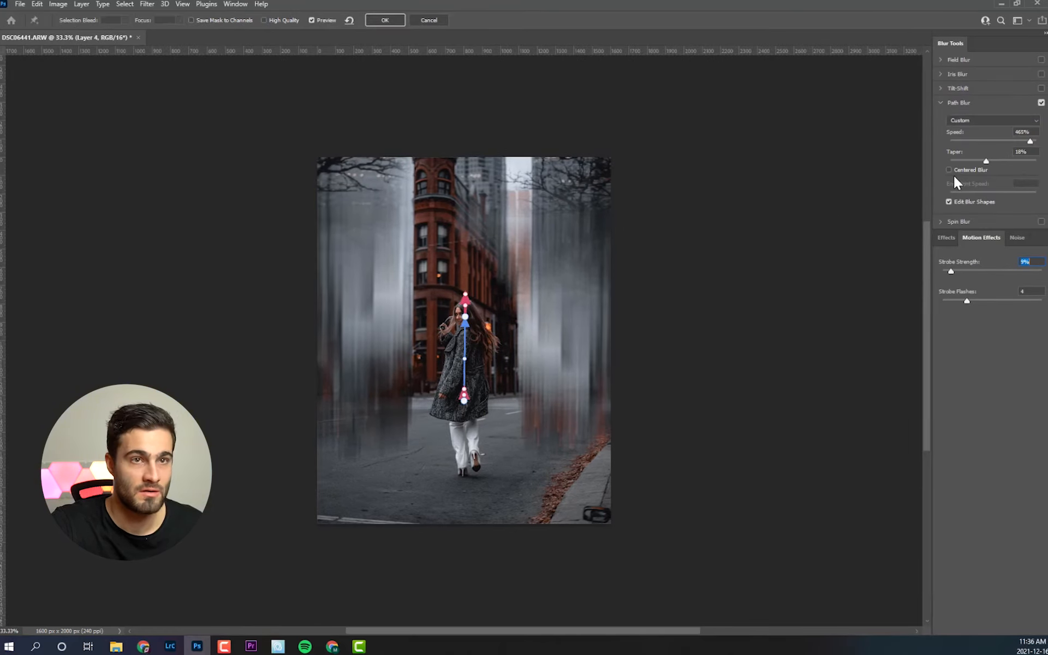
key(Return)
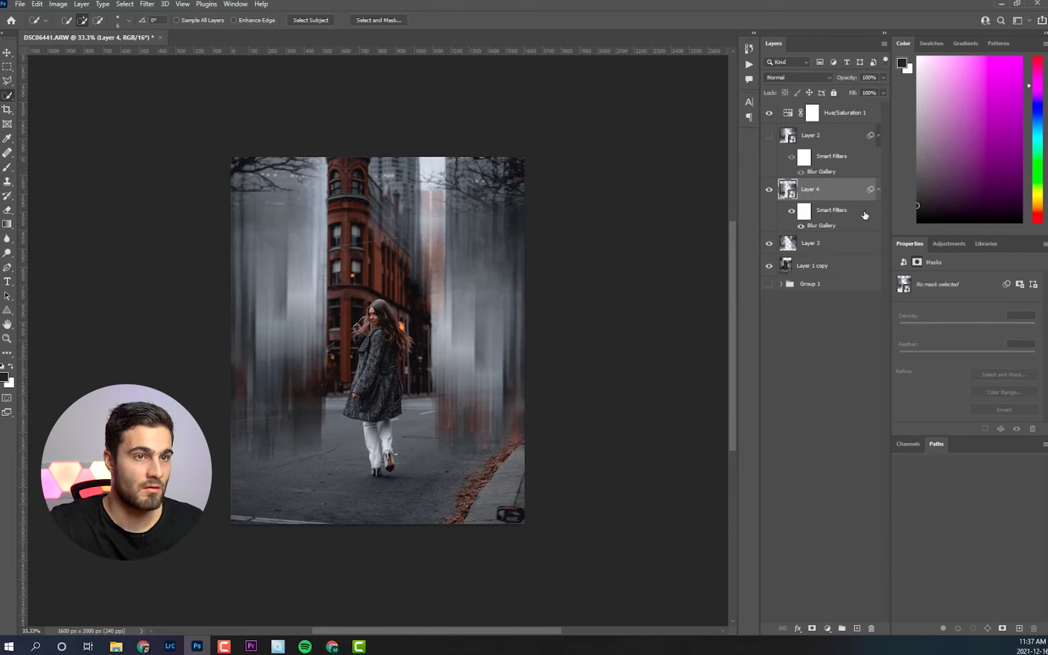
Step: Remove the filter mask and smart filters from Layer 4 and move it to Y 0 px to line up with the photo
right_click(864, 215)
click(880, 229)
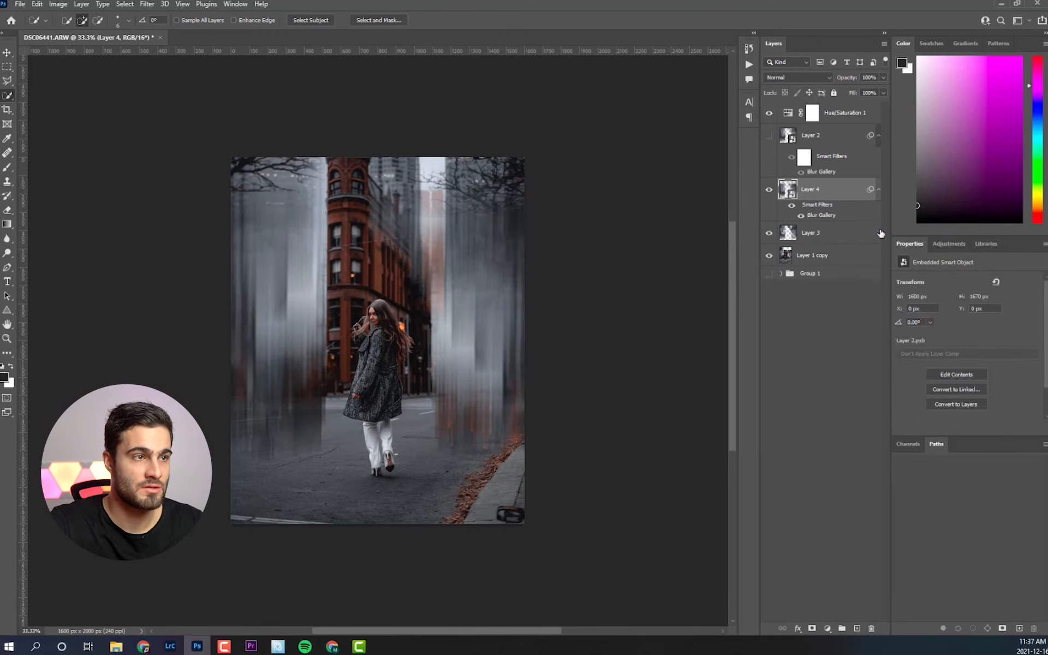
right_click(821, 205)
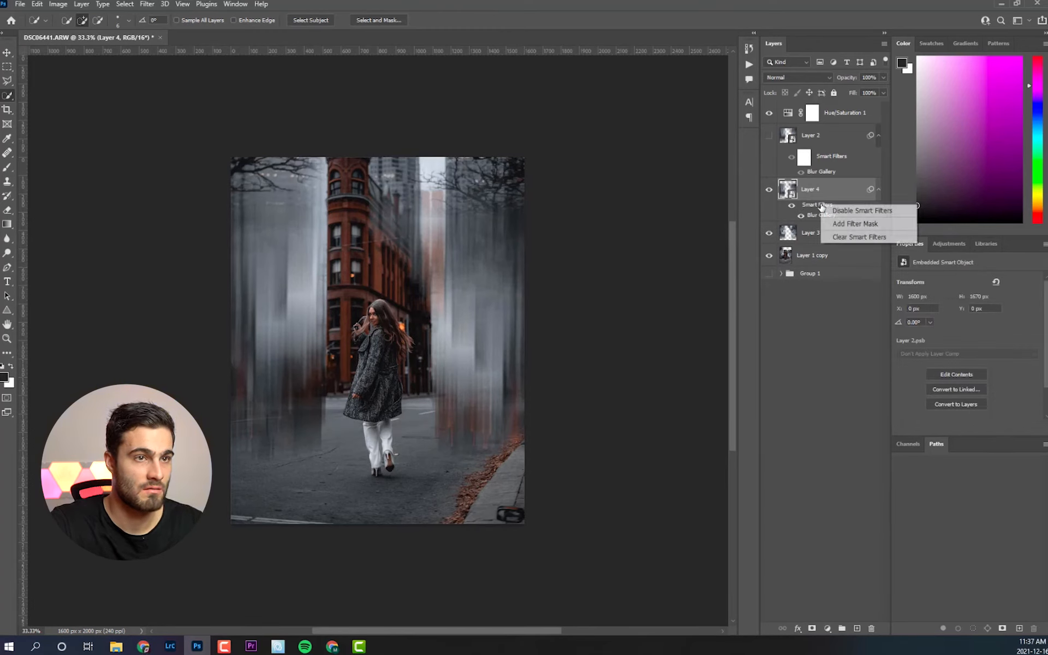
click(860, 237)
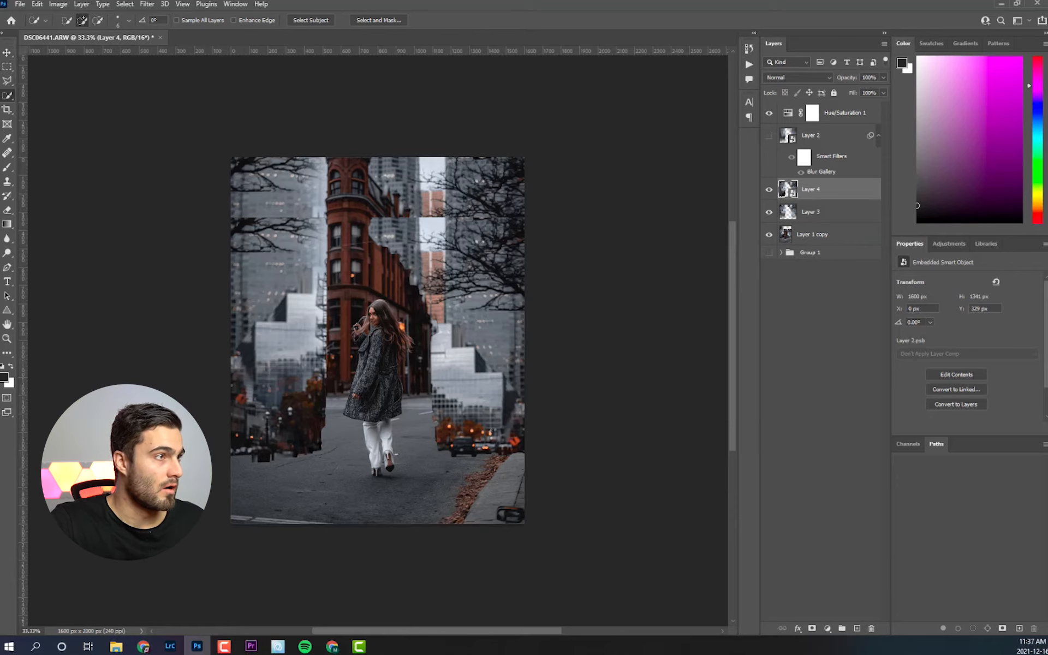
key(v)
mouse_move(445, 285)
mouse_down()
mouse_move(445, 345)
mouse_move(445, 284)
mouse_up()
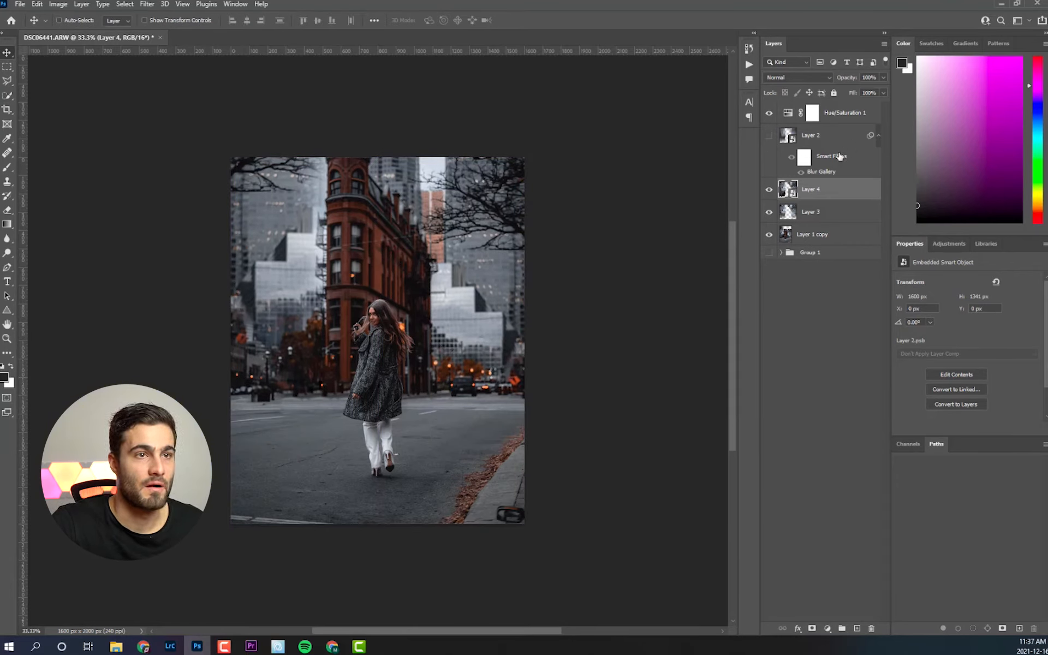
Step: Paste a copy of the blurred Layer 2 above Layer 4, make it visible and align it with the photo at Y -329 px
click(805, 158)
key(ctrl+c)
click(837, 190)
key(ctrl+v)
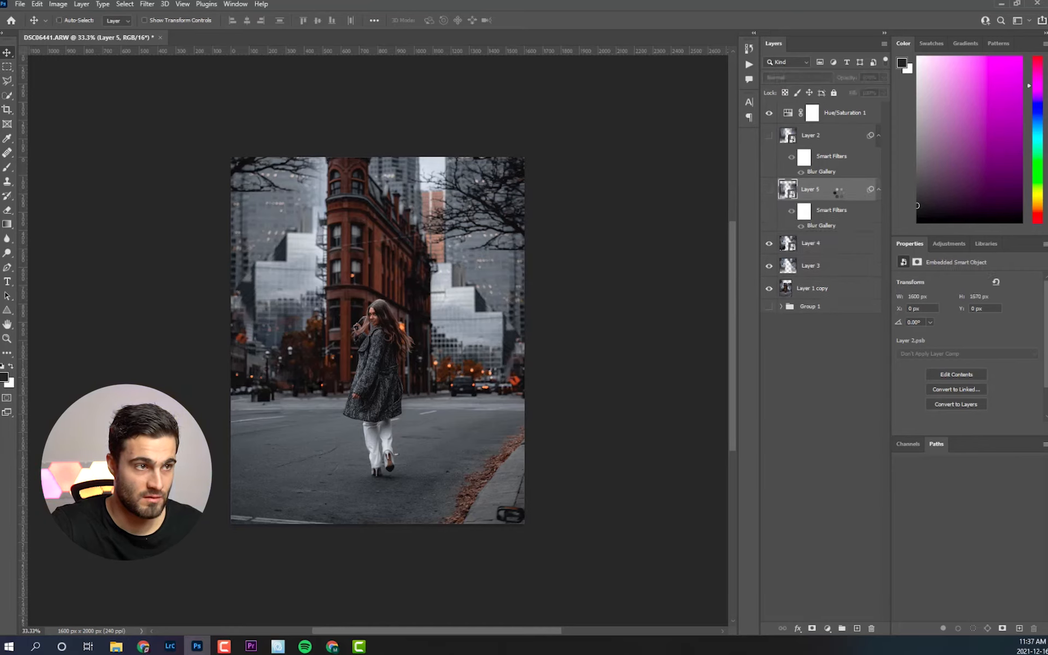
click(769, 191)
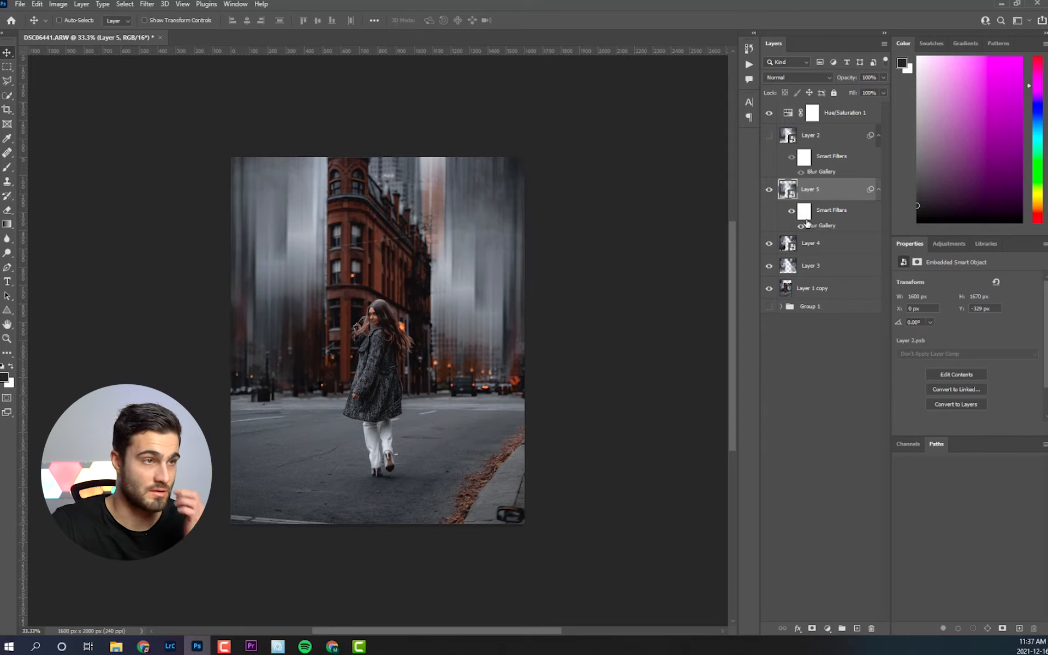
click(770, 136)
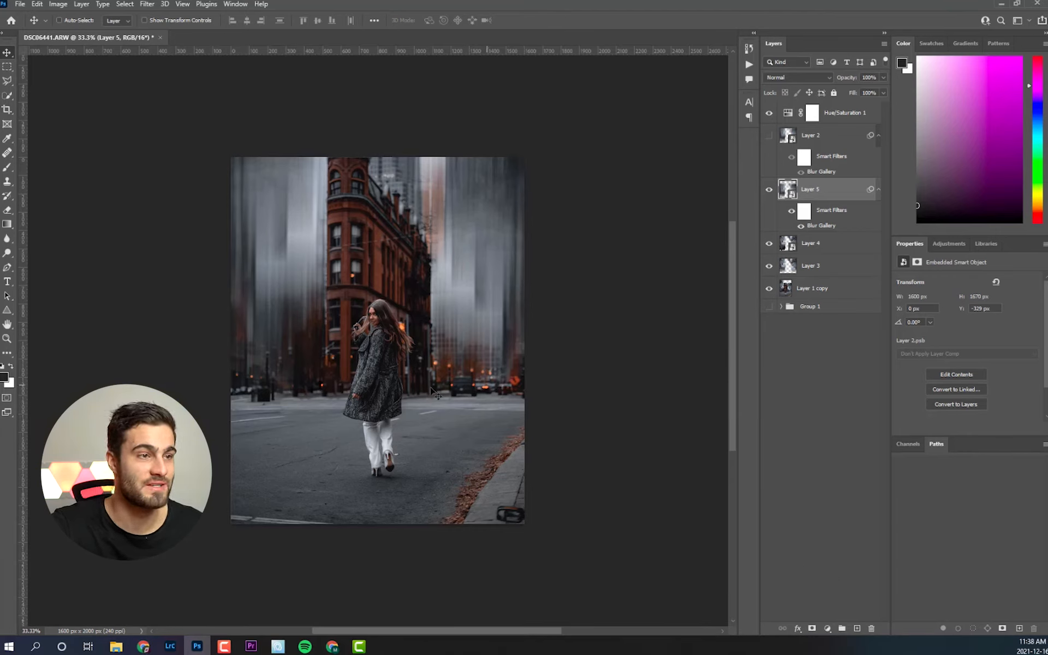
Step: Add a layer mask to Layer 5 and paint black with a large brush across the street level to remove the blur there
click(812, 629)
key(b)
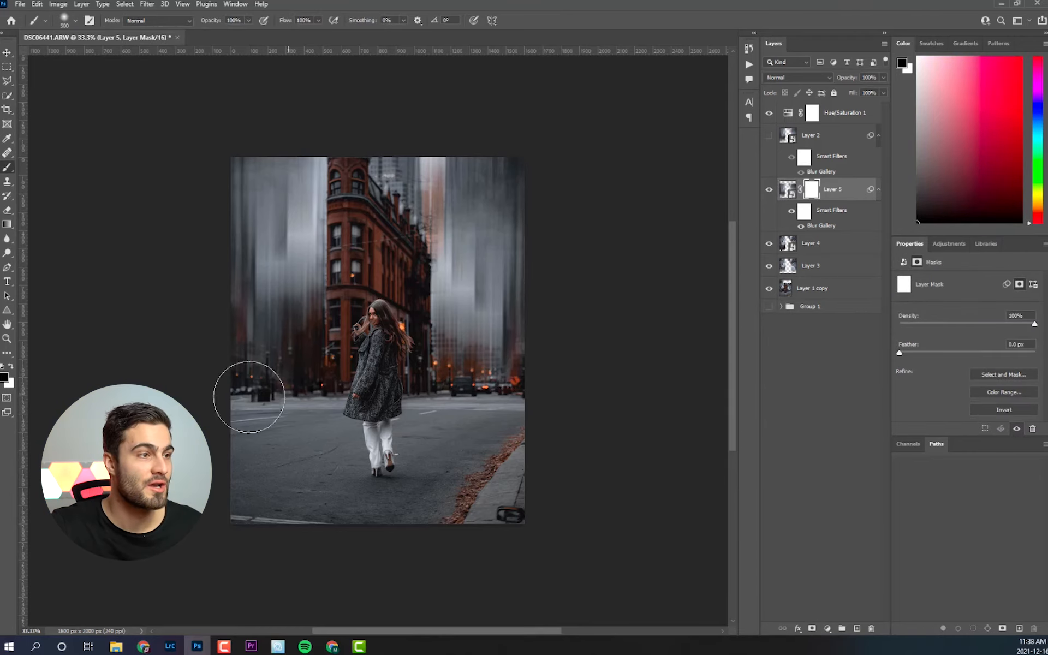
click(277, 408)
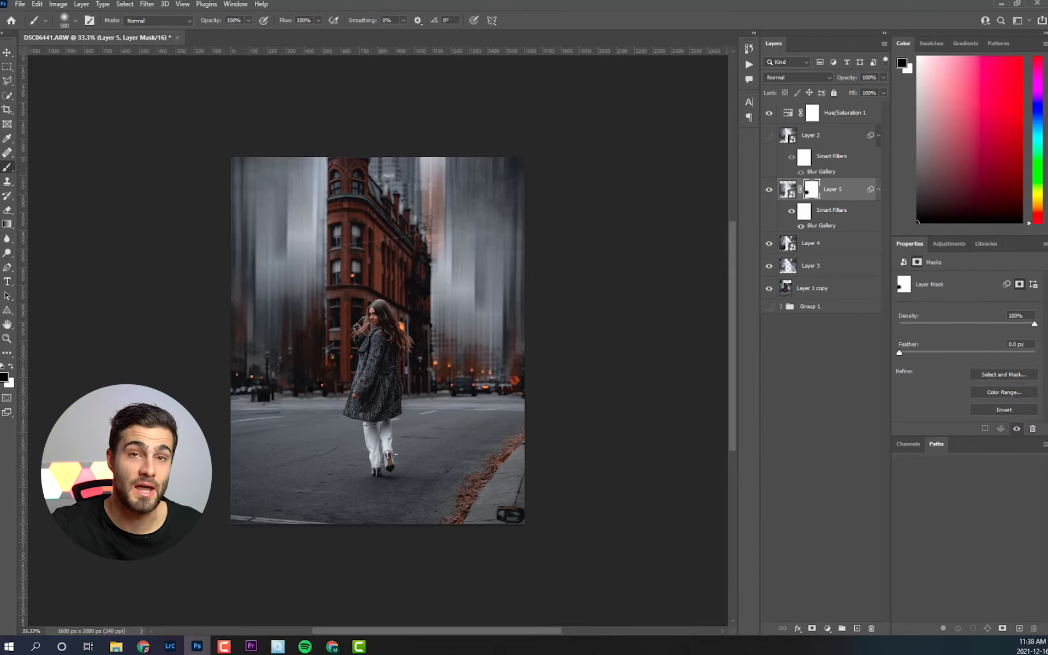
right_click(284, 409)
drag(393, 363, 367, 360)
click(213, 372)
mouse_move(237, 398)
mouse_down()
mouse_move(253, 386)
mouse_move(293, 417)
mouse_up()
drag(503, 430, 463, 407)
Step: Add a blank layer, merge it with the masked Layer 5 into one pixel layer and toggle its visibility to compare
key(v)
click(787, 190)
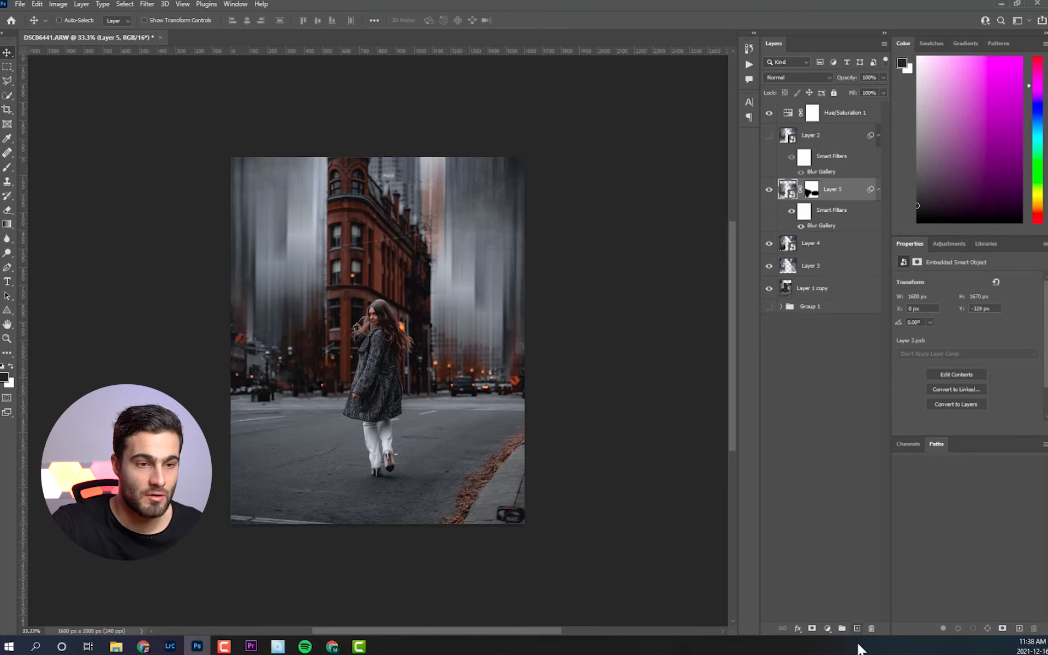
click(857, 629)
shift+click(841, 214)
right_click(841, 214)
click(890, 498)
click(769, 190)
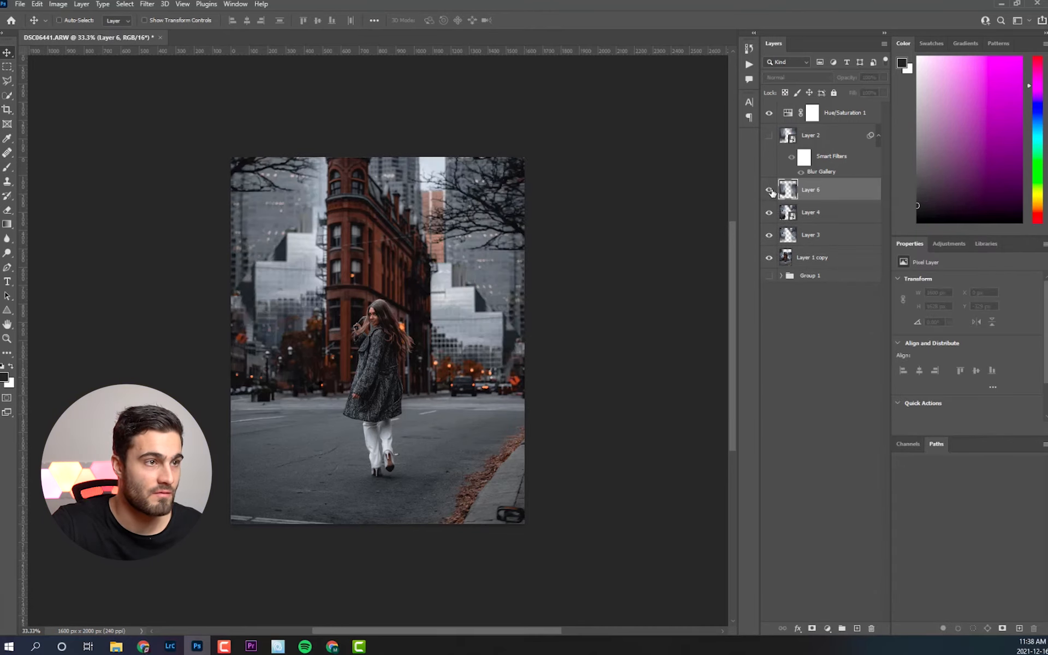
Step: Apply a Path Blur to Layer 6 with a vertical path running up from the woman and a speed of 357%
click(147, 3)
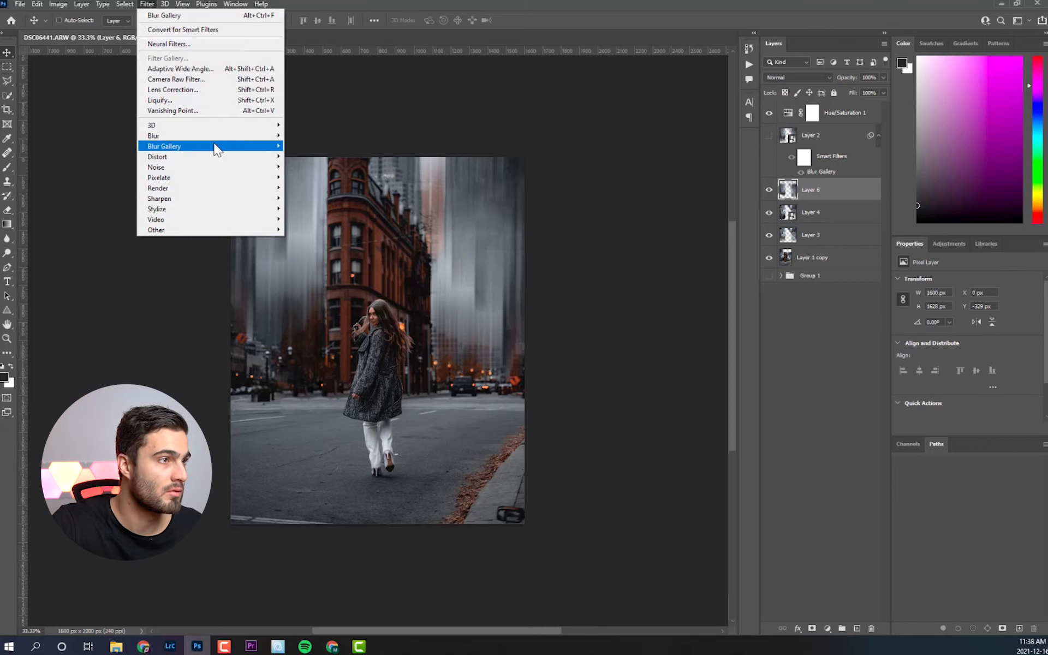
mouse_move(218, 145)
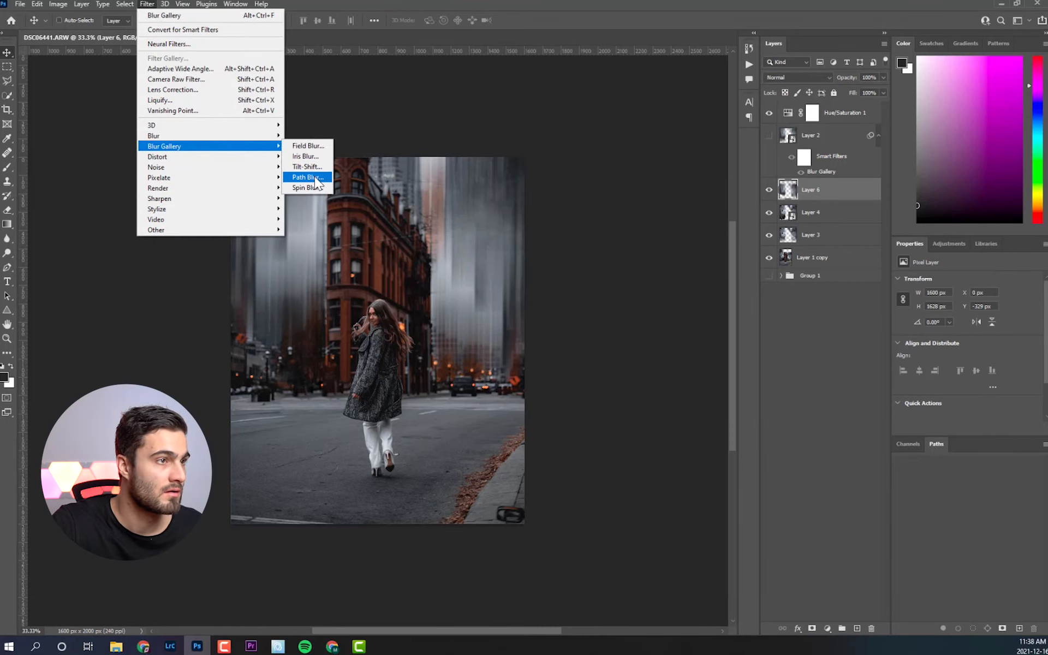
click(315, 176)
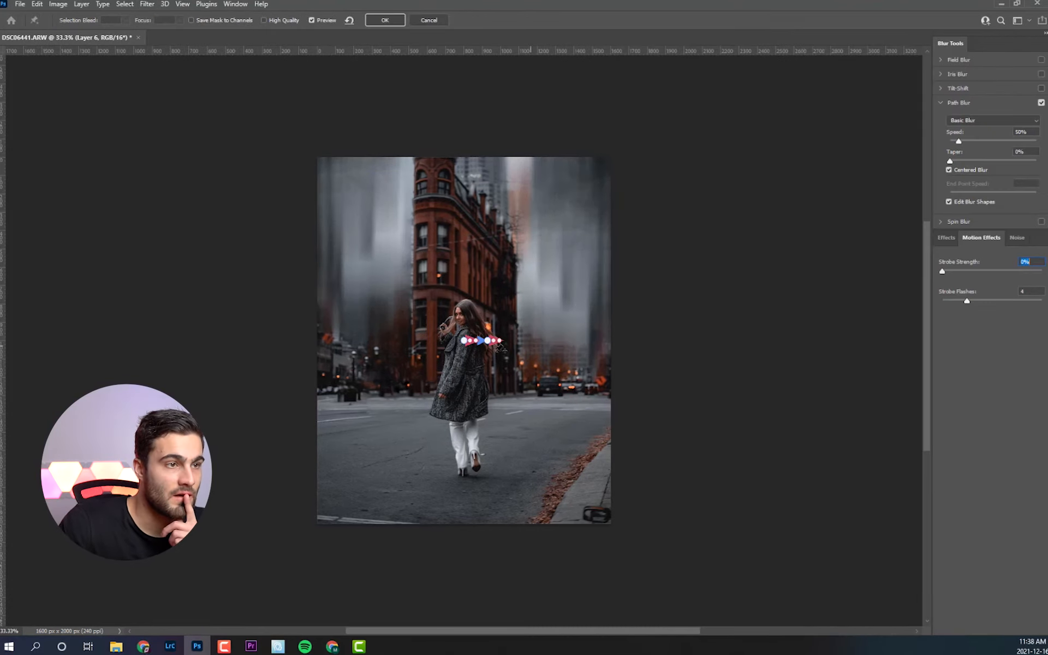
drag(499, 341, 466, 270)
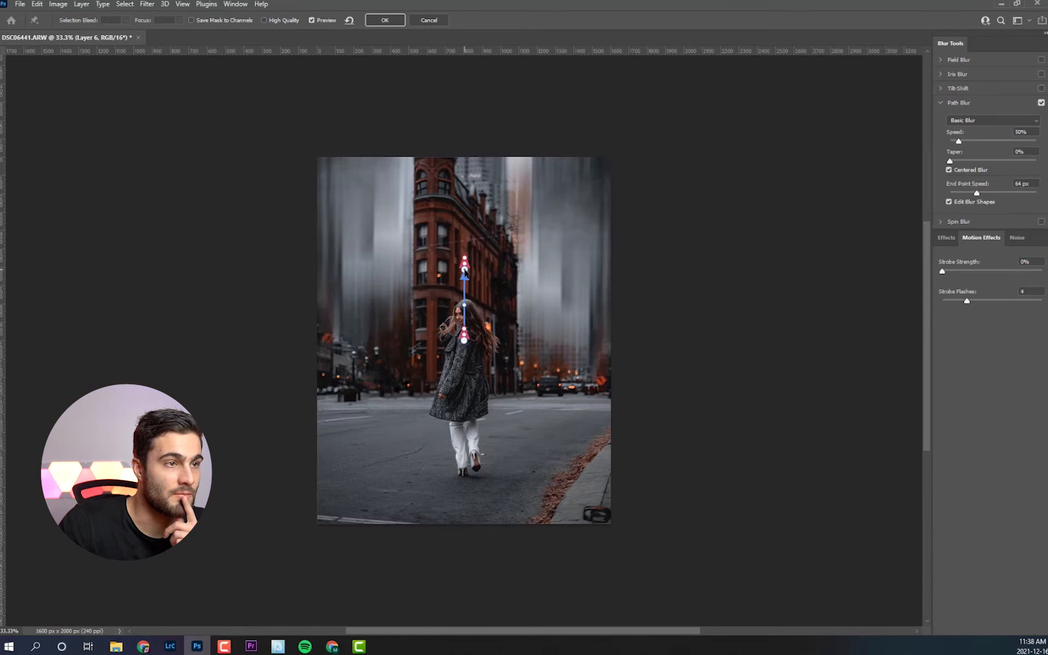
click(1011, 142)
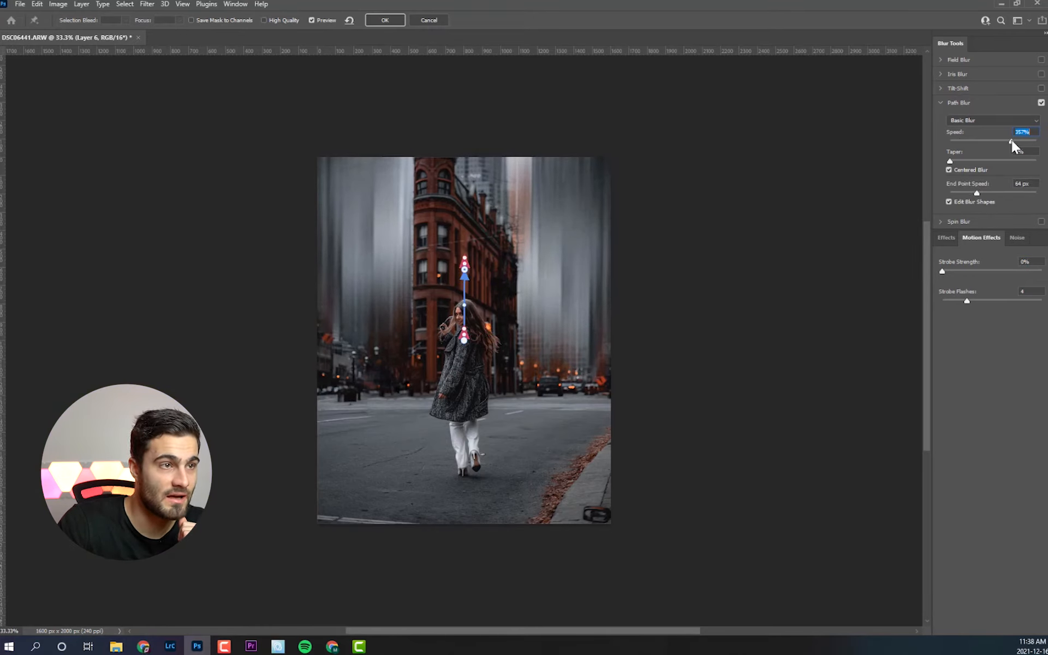
click(429, 21)
Step: Duplicate Layer 4 and Layer 6 together and merge the two copies into one layer
click(835, 212)
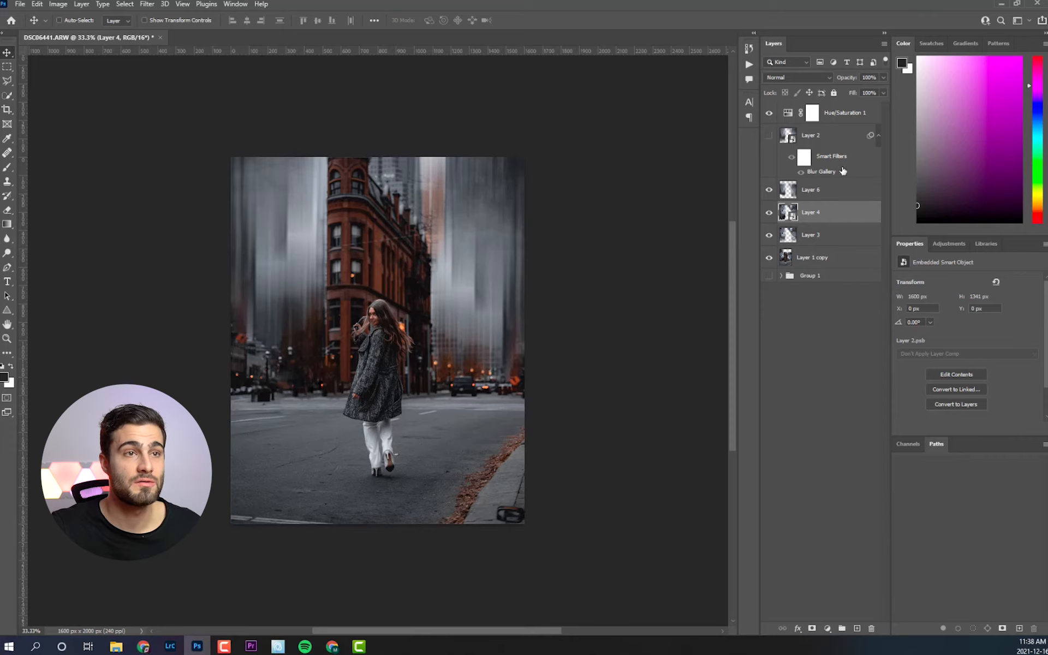
ctrl+click(837, 191)
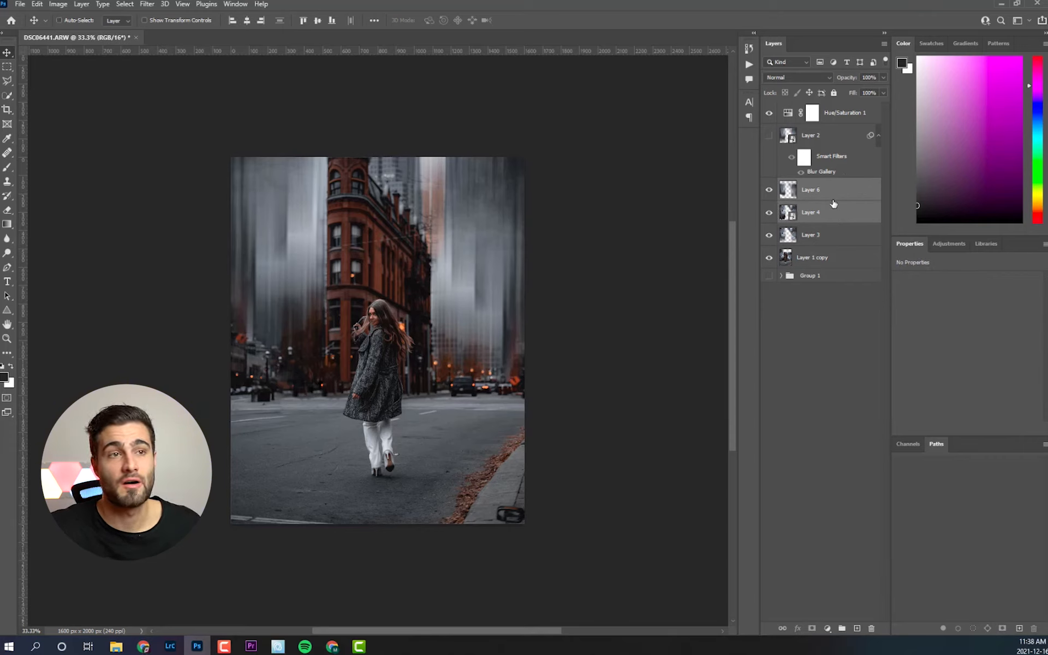
key(ctrl+j)
right_click(844, 213)
click(895, 500)
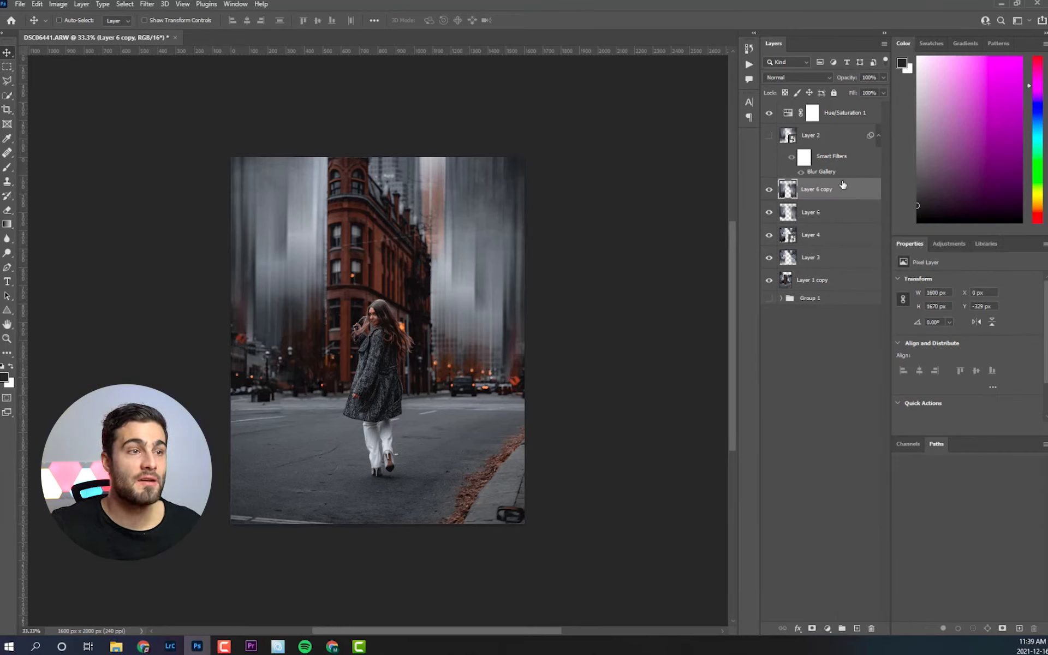
Step: Delete the hidden Layer 2 with its smart filters and the merged Layer 6 copy
click(834, 136)
key(Delete)
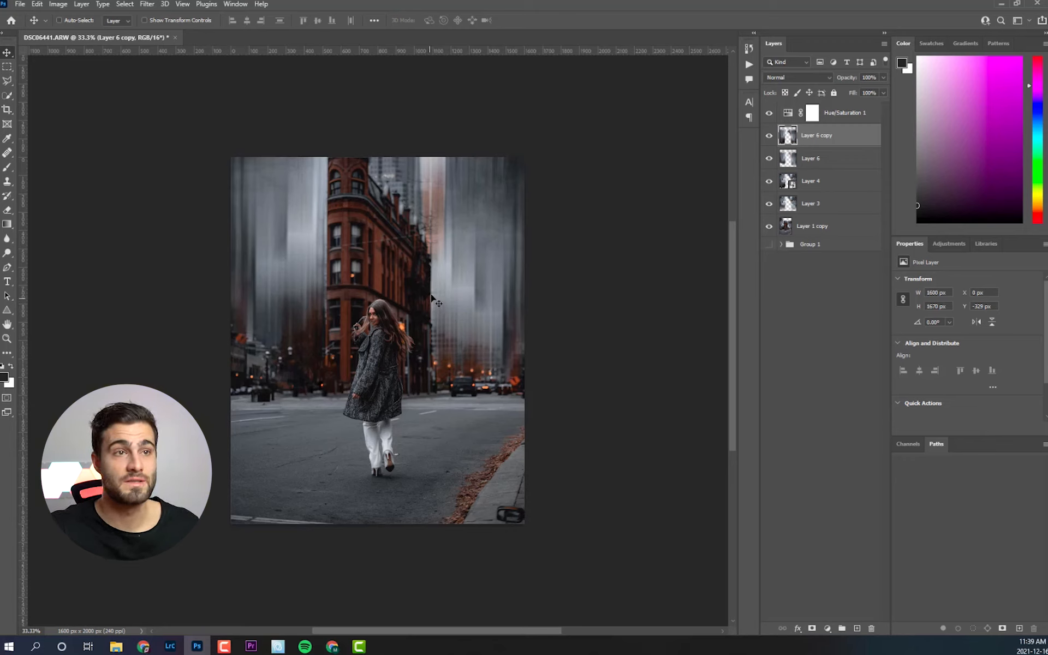
key(Delete)
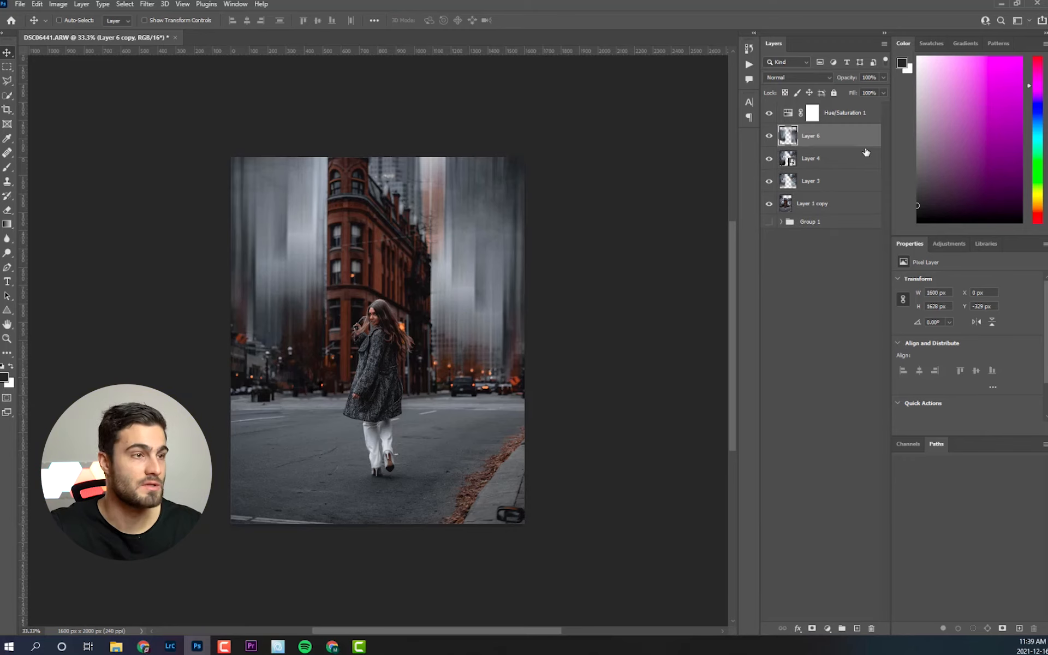
Step: Hide Layer 3 and Layer 4, and toggle Layer 6 off and on to compare its streaks with the photo
shift+click(841, 162)
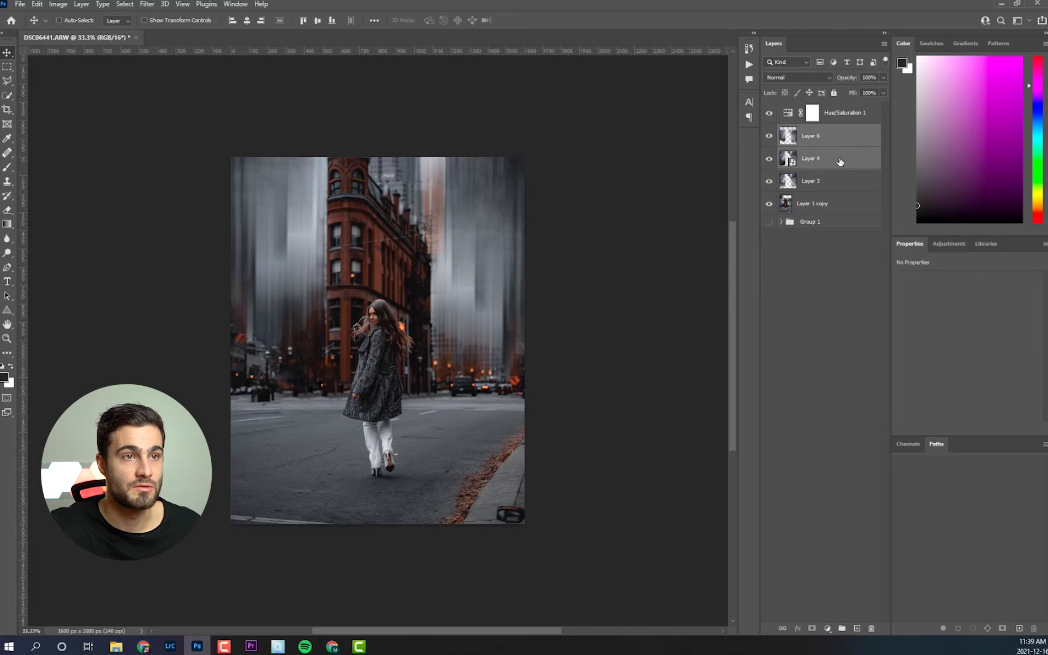
click(822, 203)
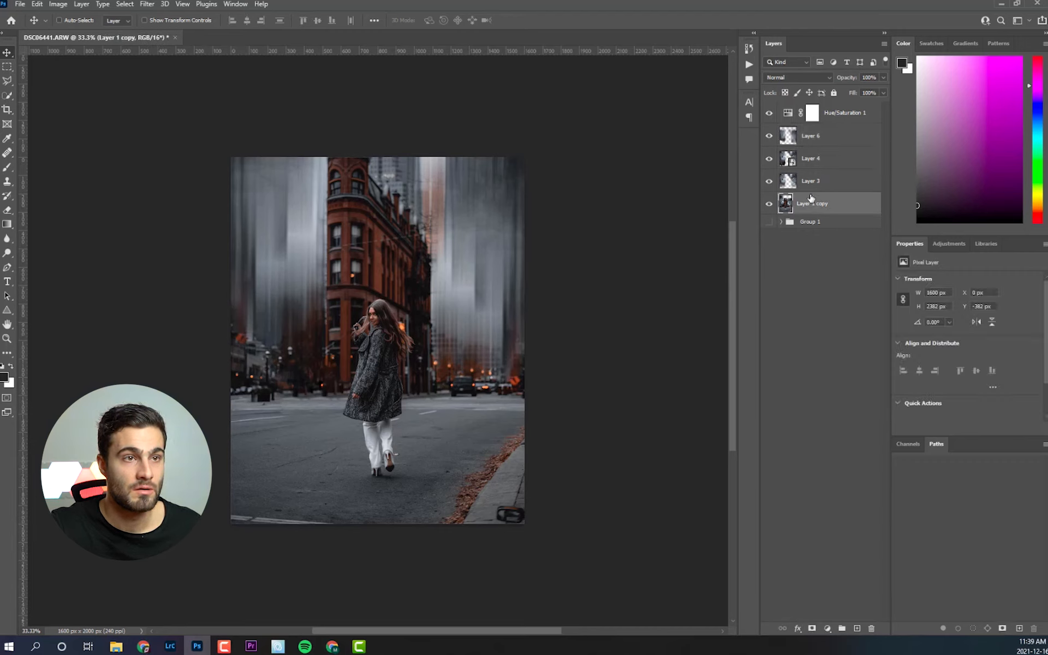
click(768, 182)
click(769, 159)
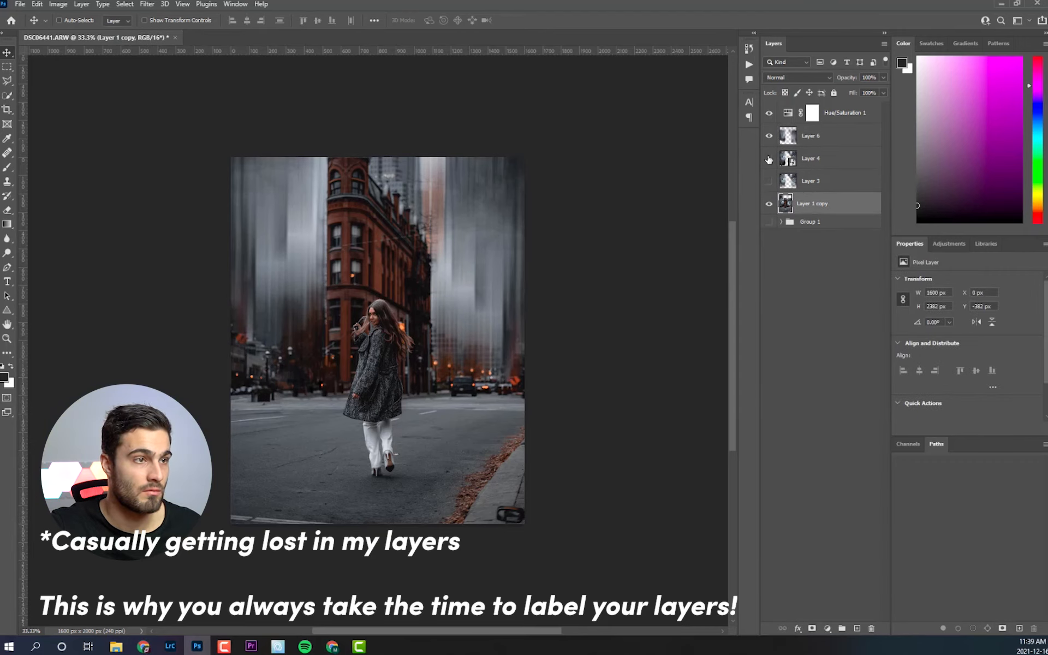
click(768, 136)
click(768, 135)
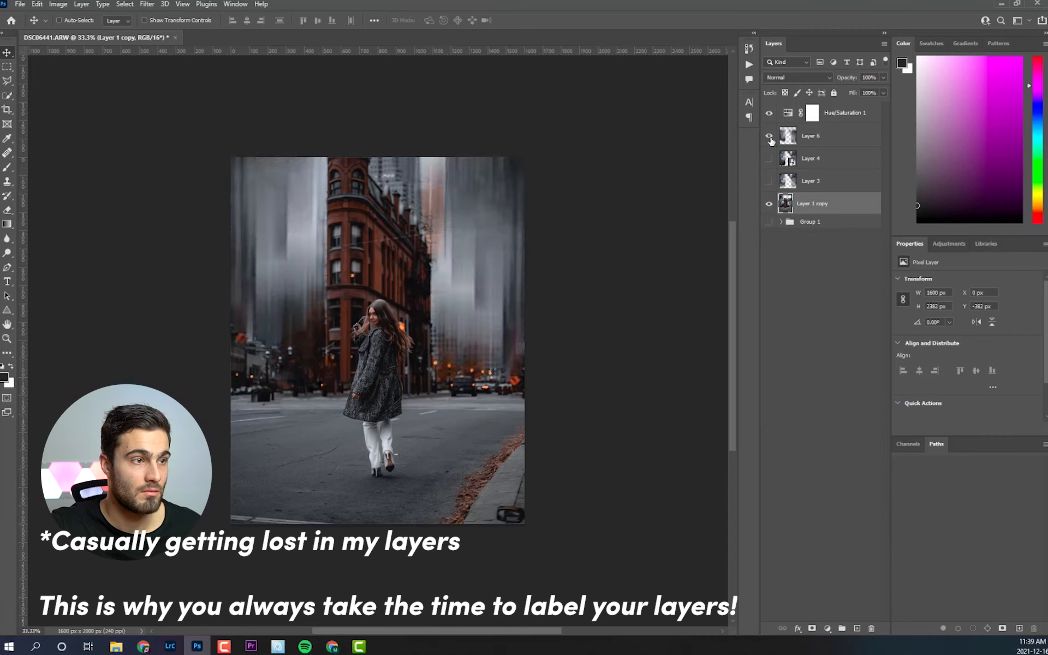